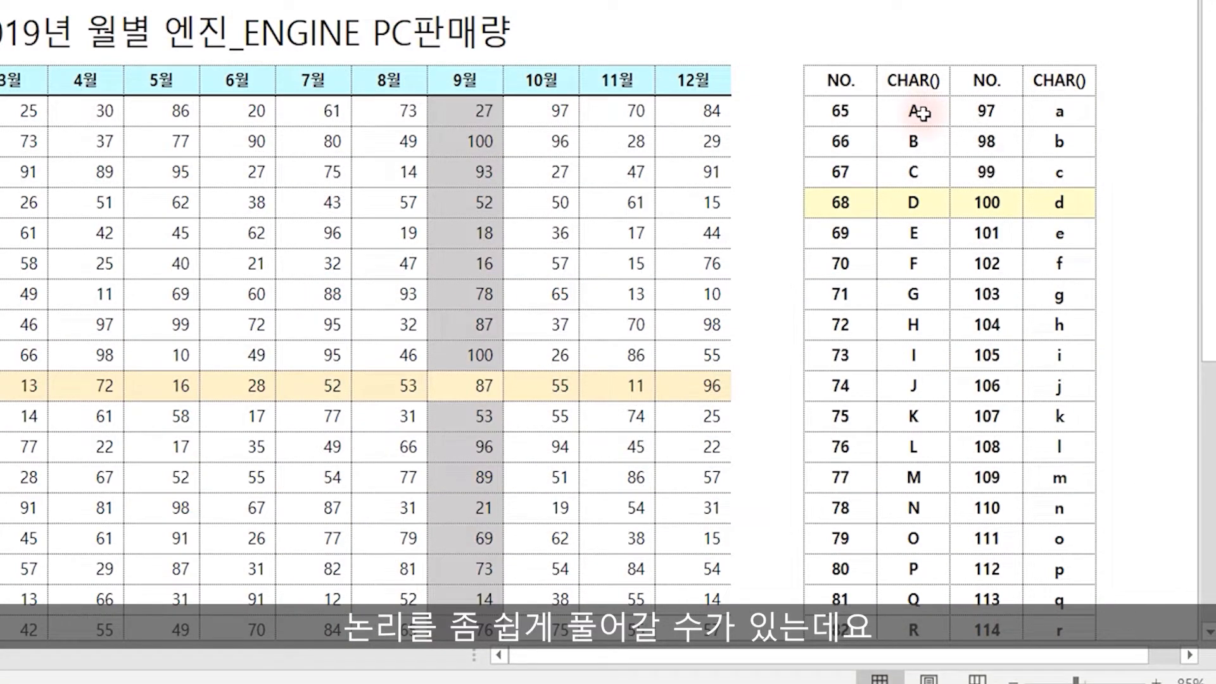
Examine the CHAR() formulas beside codes 65 and 97, and the cumulative total formula in A12 of the 해결 sheet
click(845, 111)
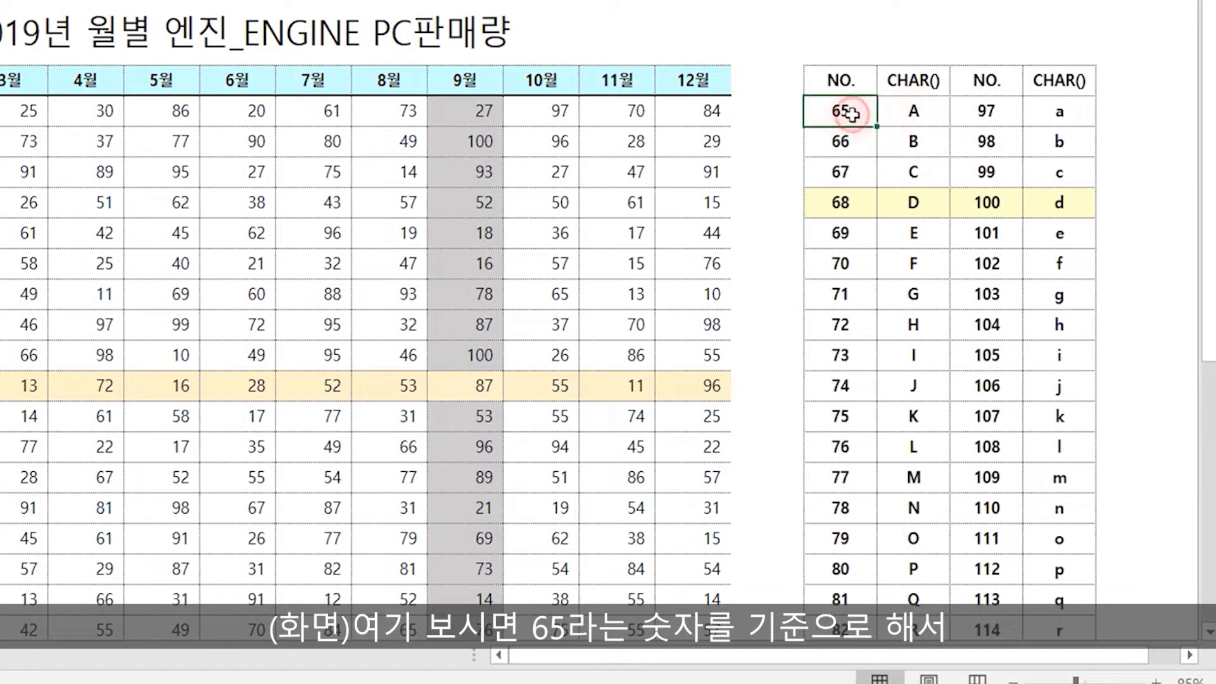
click(916, 112)
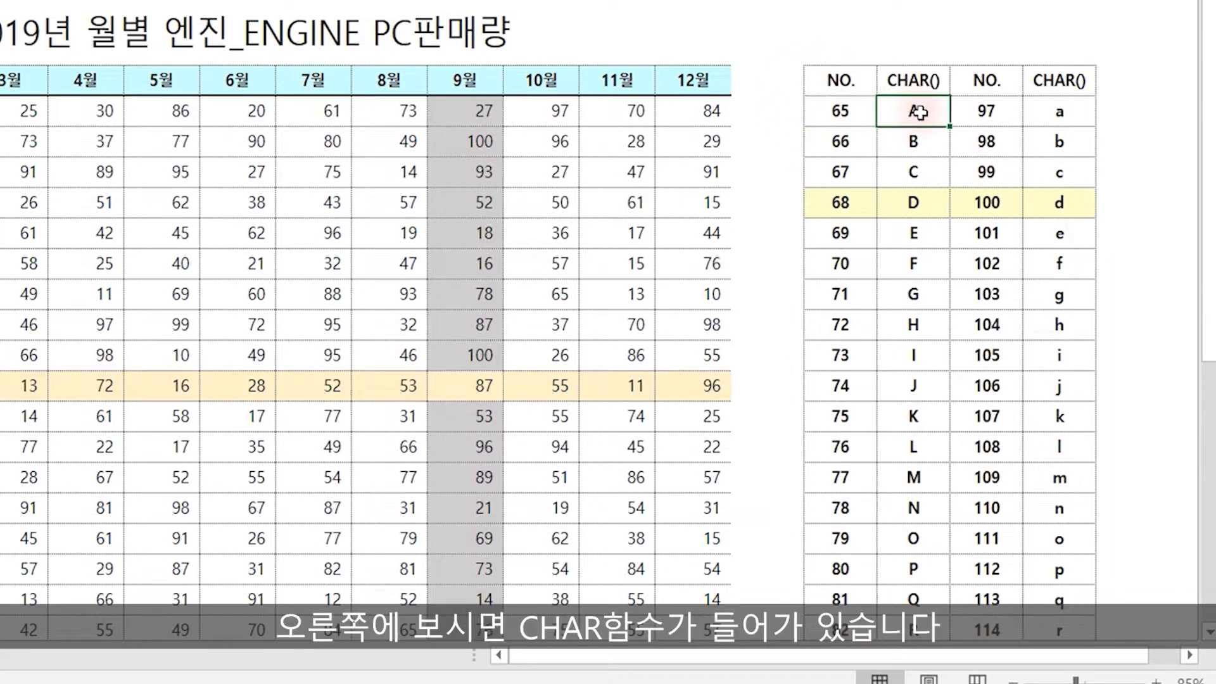
double_click(917, 113)
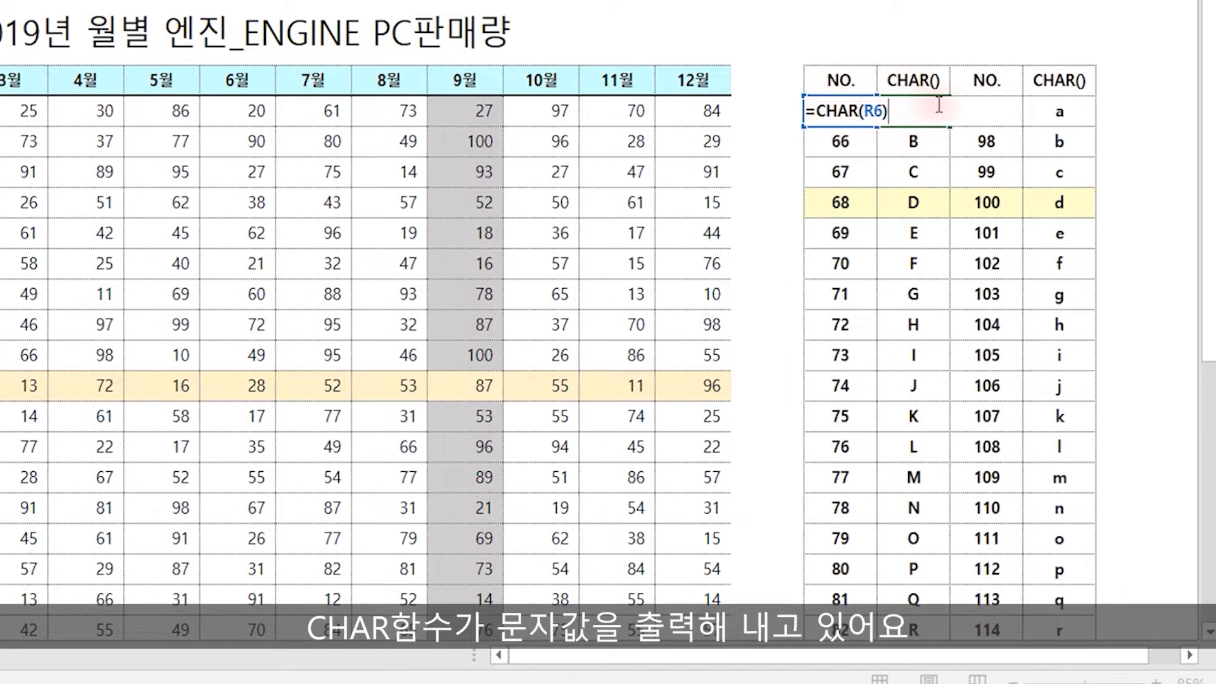
key(Escape)
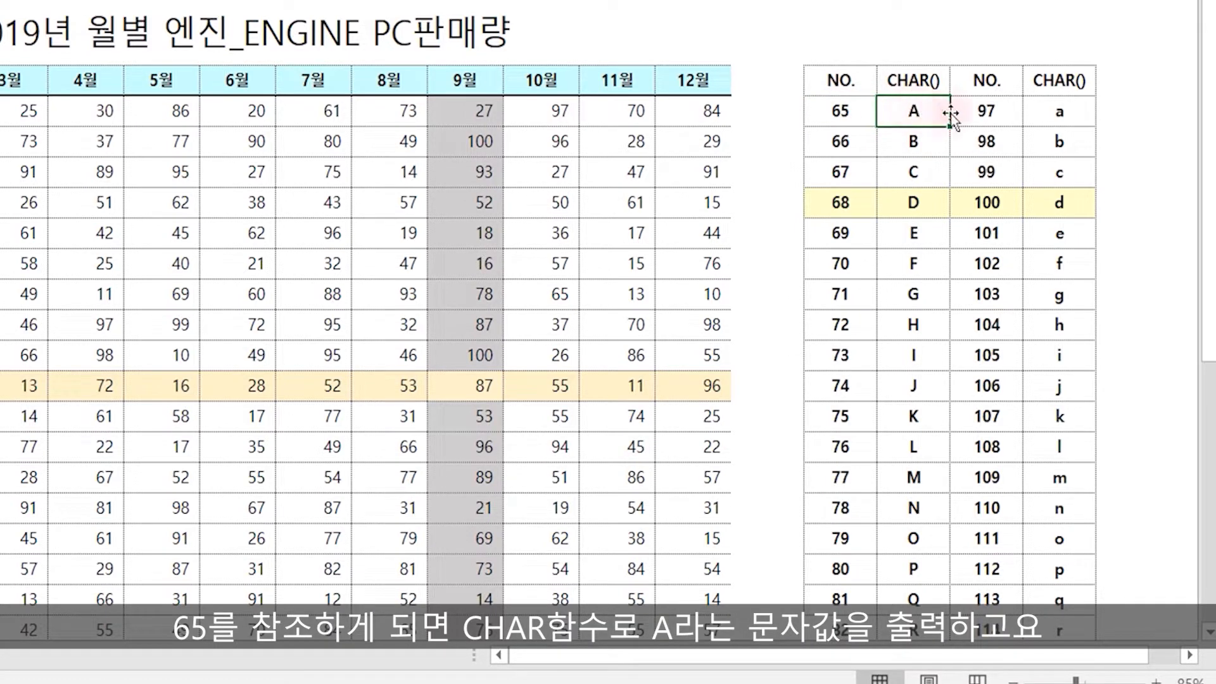
click(995, 113)
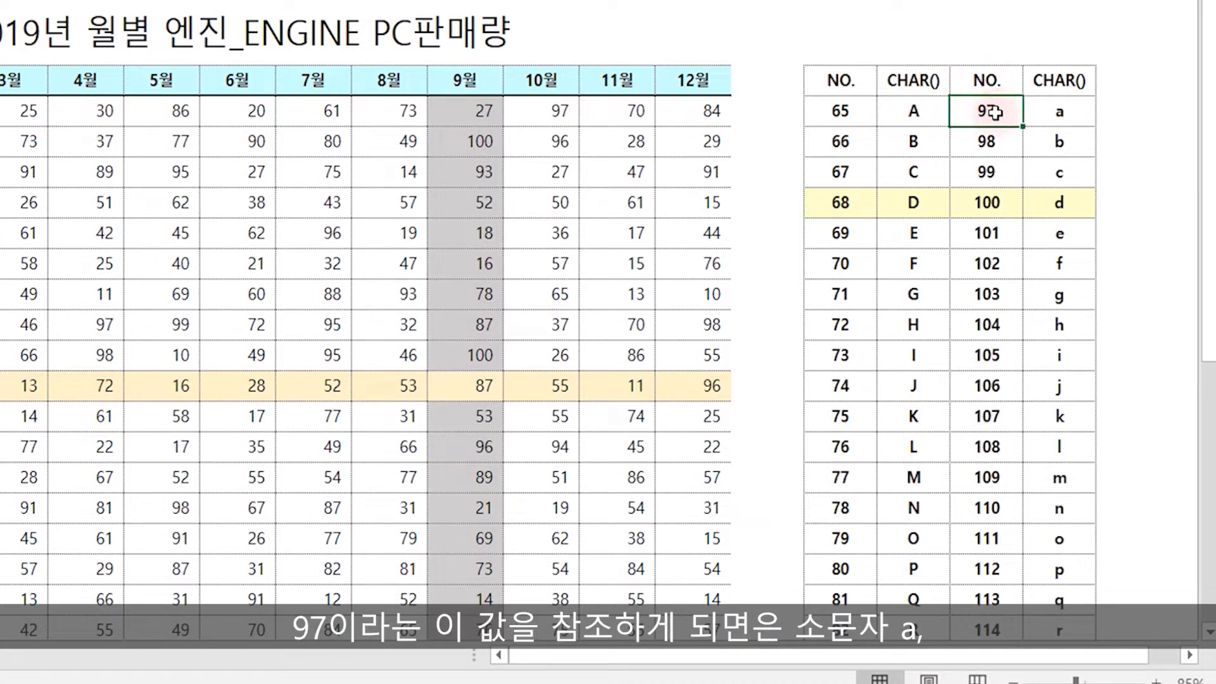
click(1080, 112)
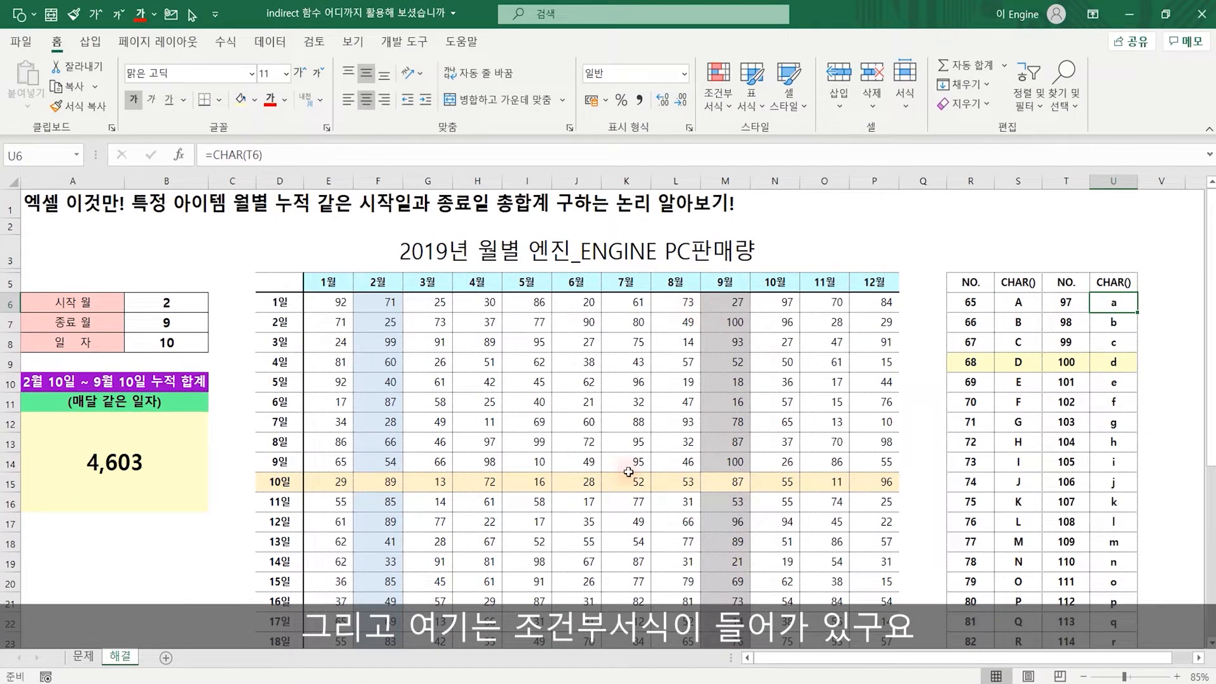
click(163, 466)
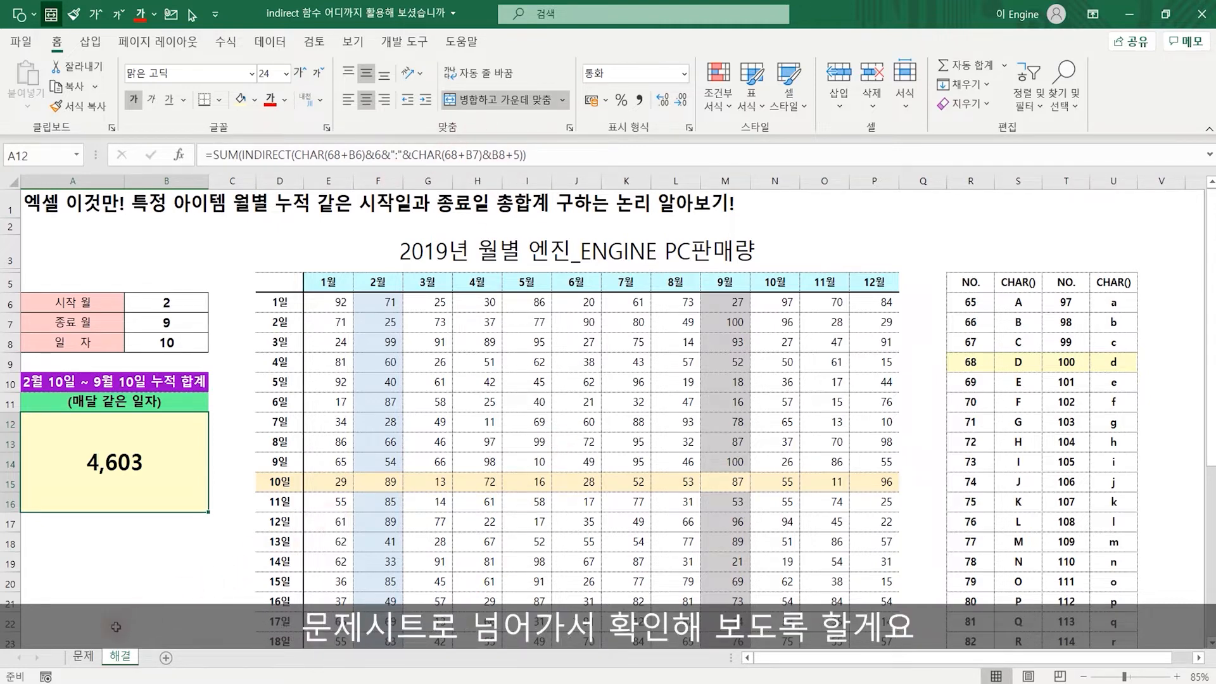
Open the 문제 sheet and check its start month, end month and day cells and the heading formula in A10
click(92, 655)
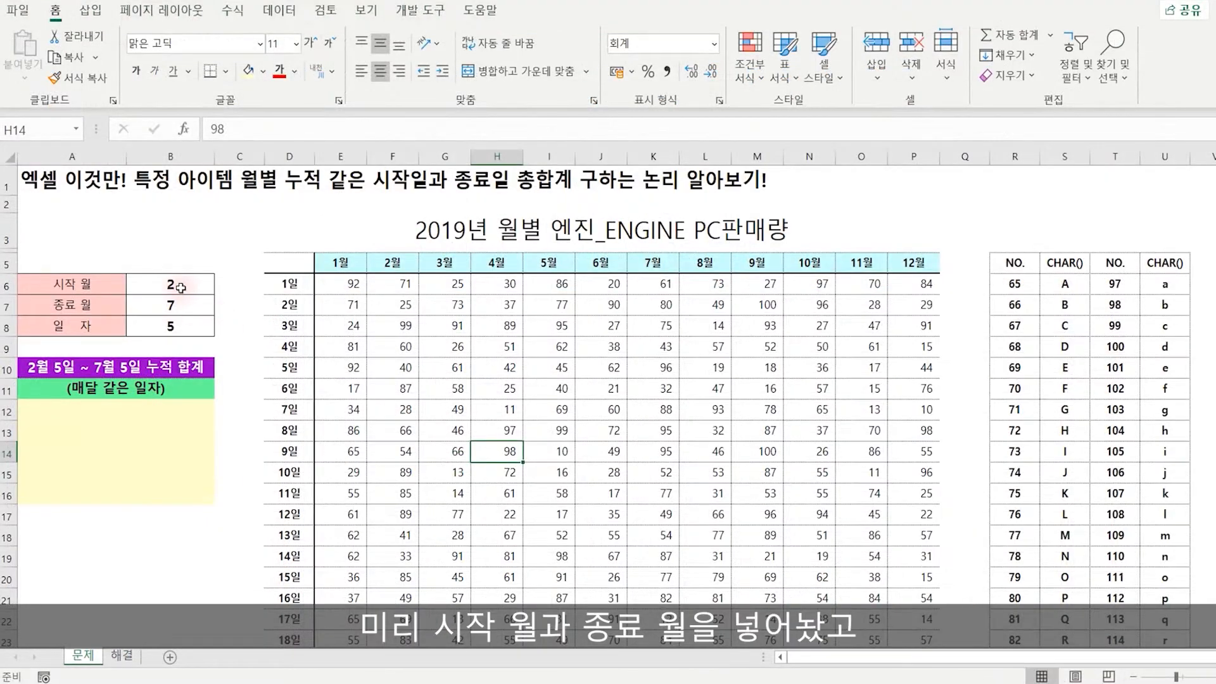
click(169, 304)
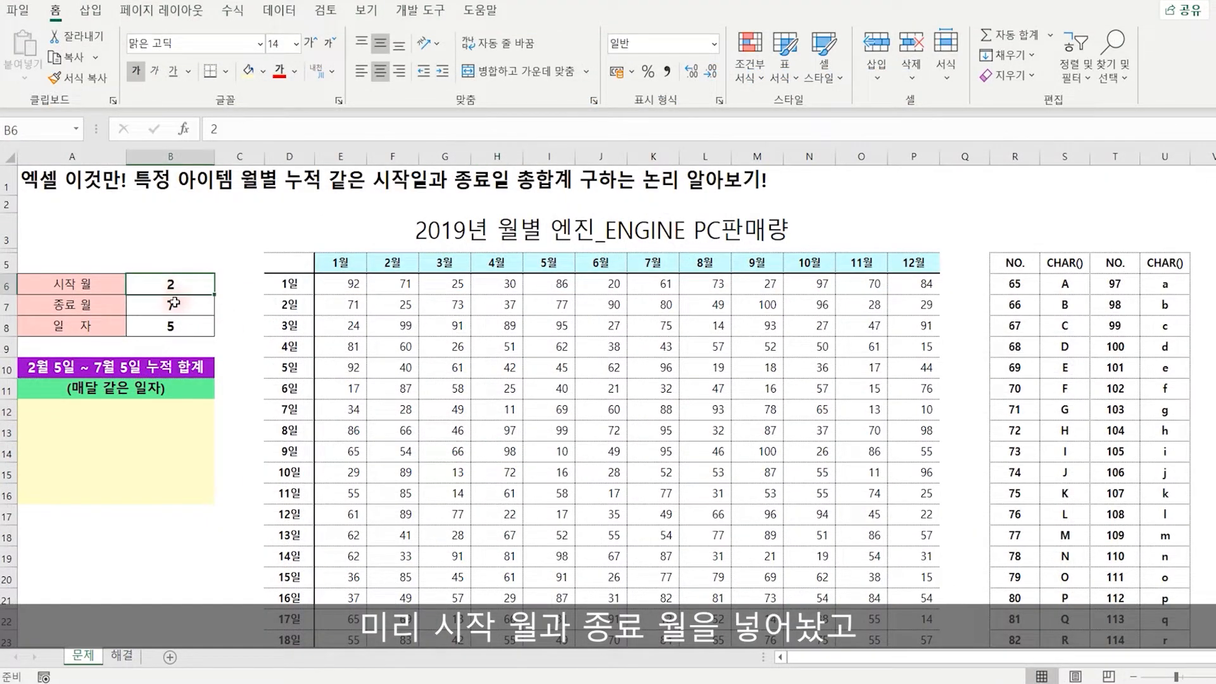
click(173, 304)
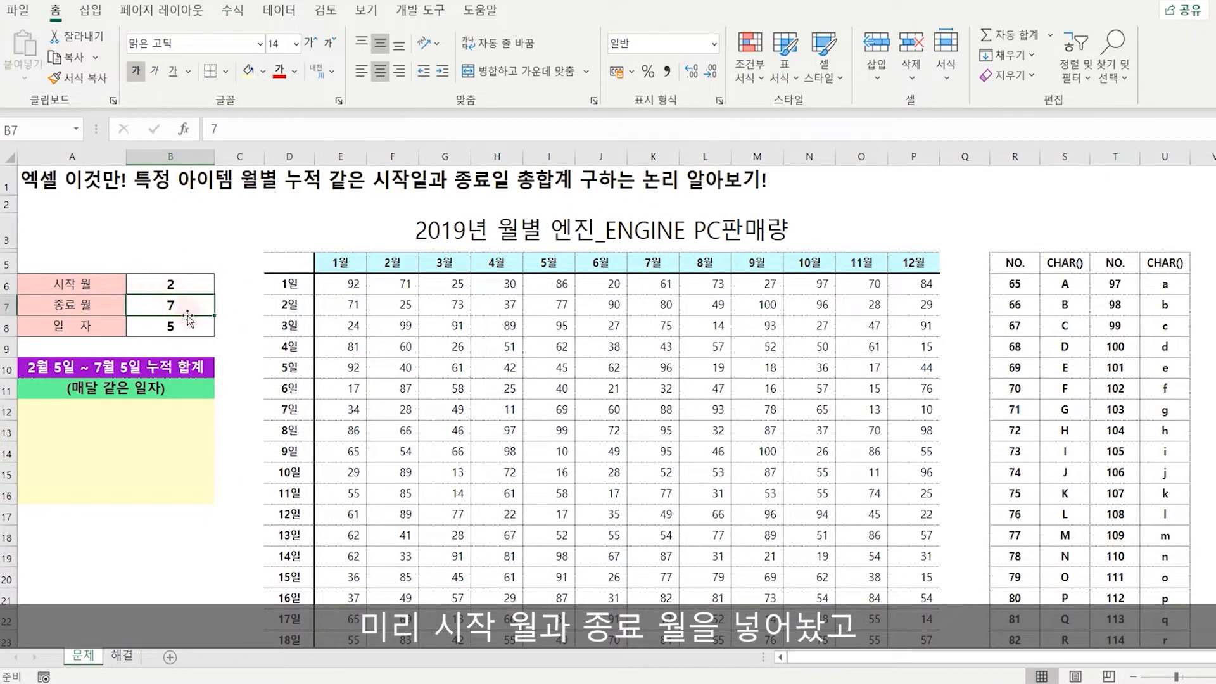
click(184, 324)
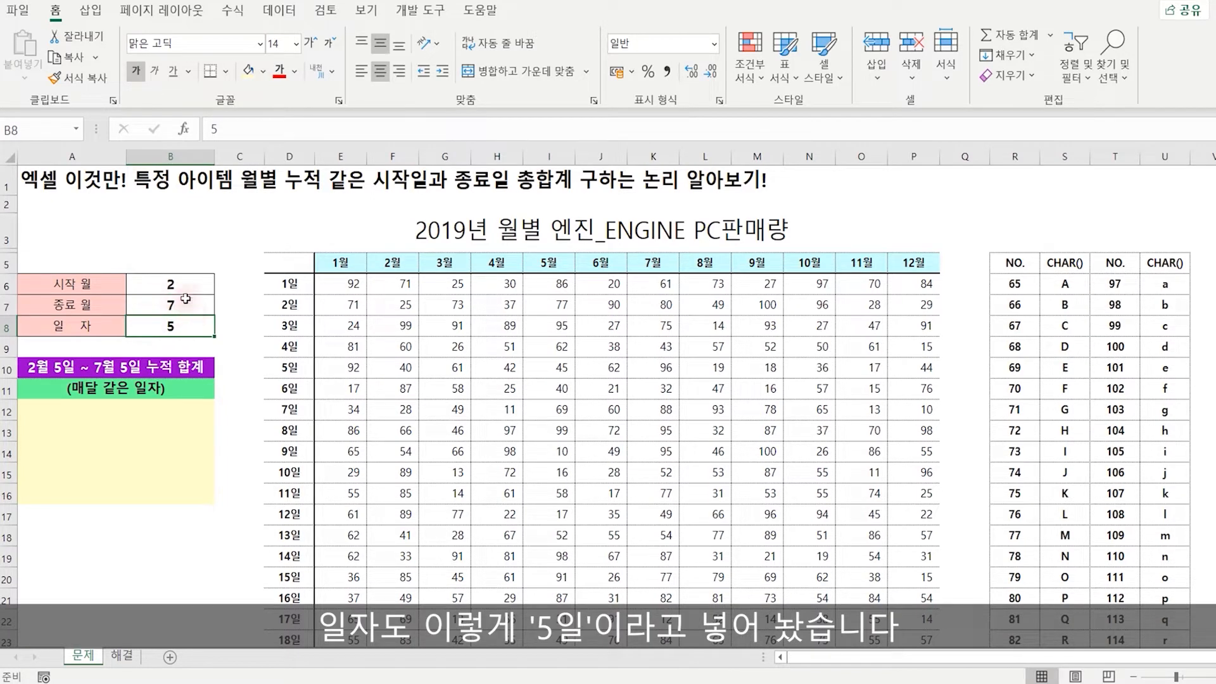
click(63, 370)
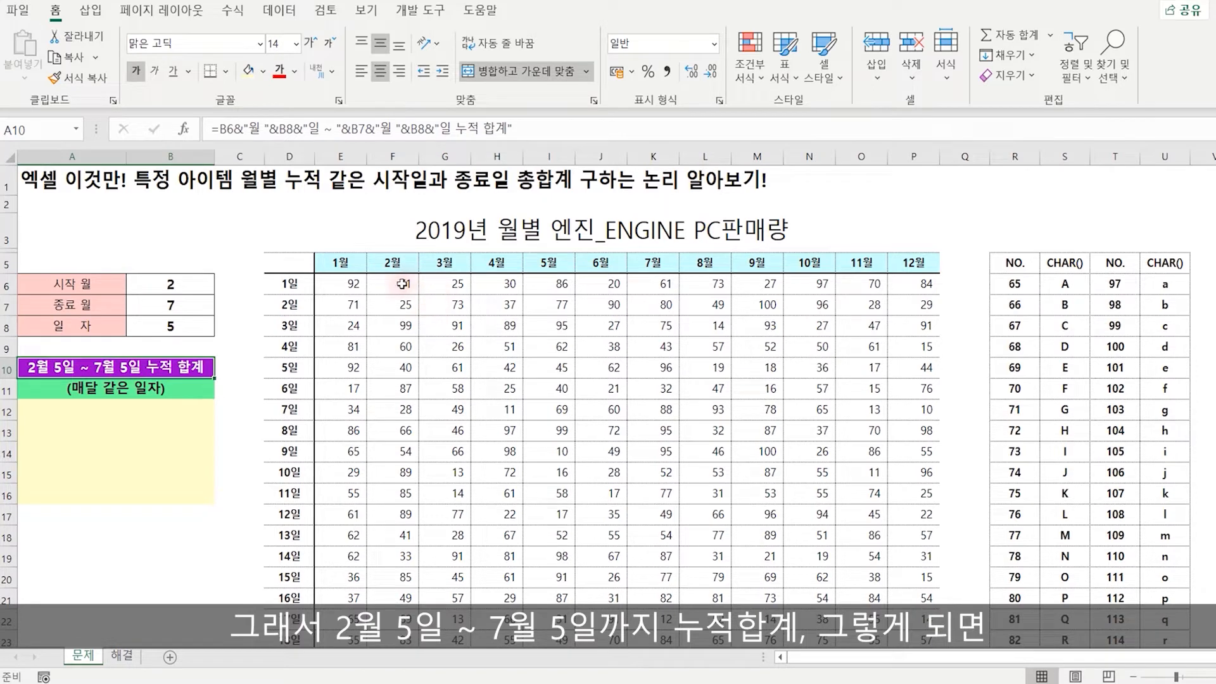
Select the sales figures for days 1 to 5 of February through July (F6:K10) to examine the range being summed
drag(399, 283, 666, 367)
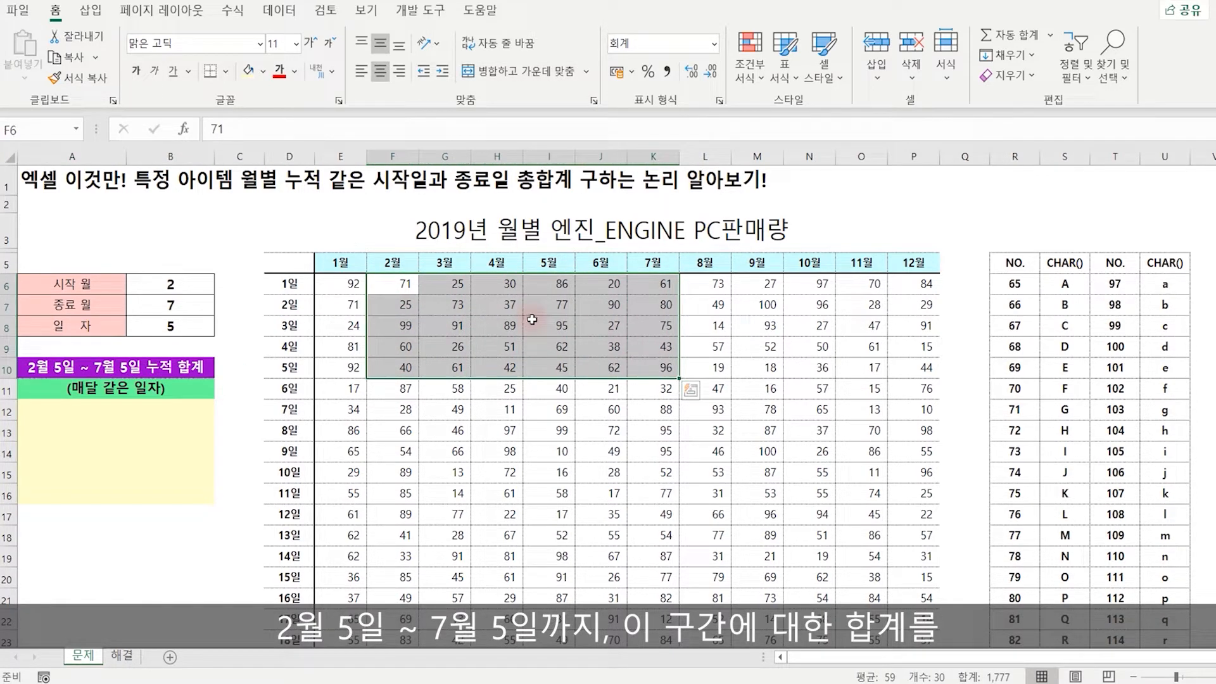
key(ctrl+2)
mouse_move(366, 271)
mouse_down()
mouse_move(488, 343)
mouse_move(676, 381)
mouse_up()
drag(512, 342, 204, 469)
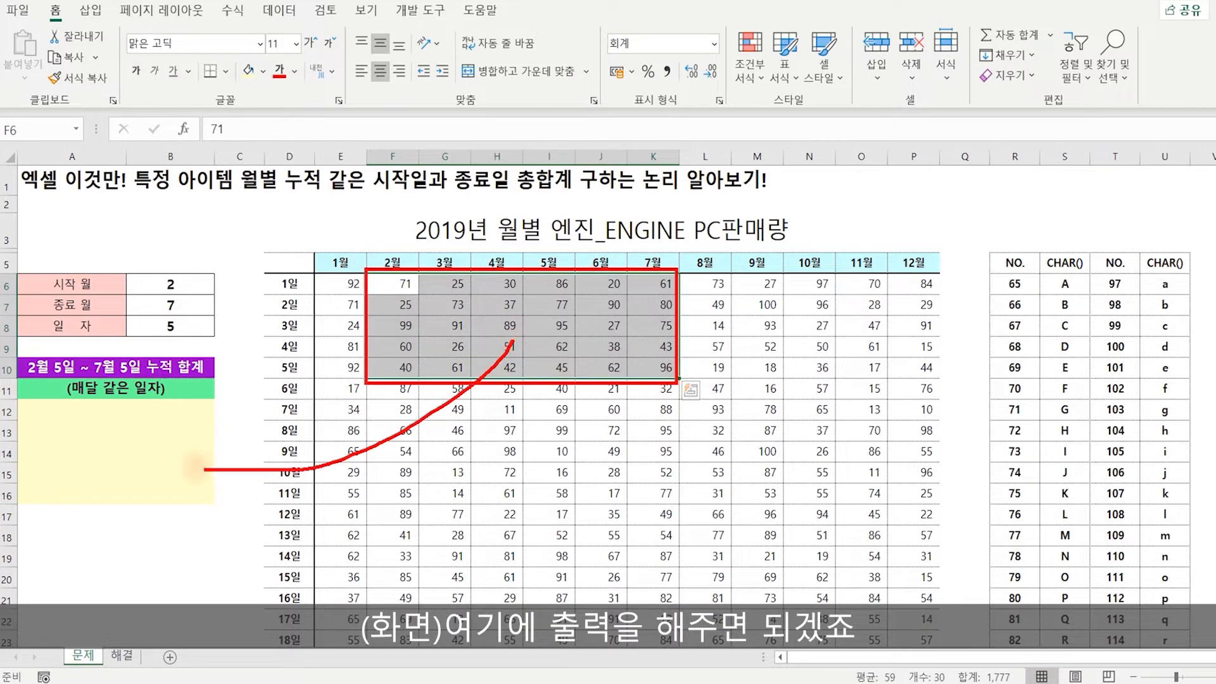
key(Escape)
Start the cumulative total formula in cell A12 with =SUM(INDIRECT(CHAR(68
click(143, 451)
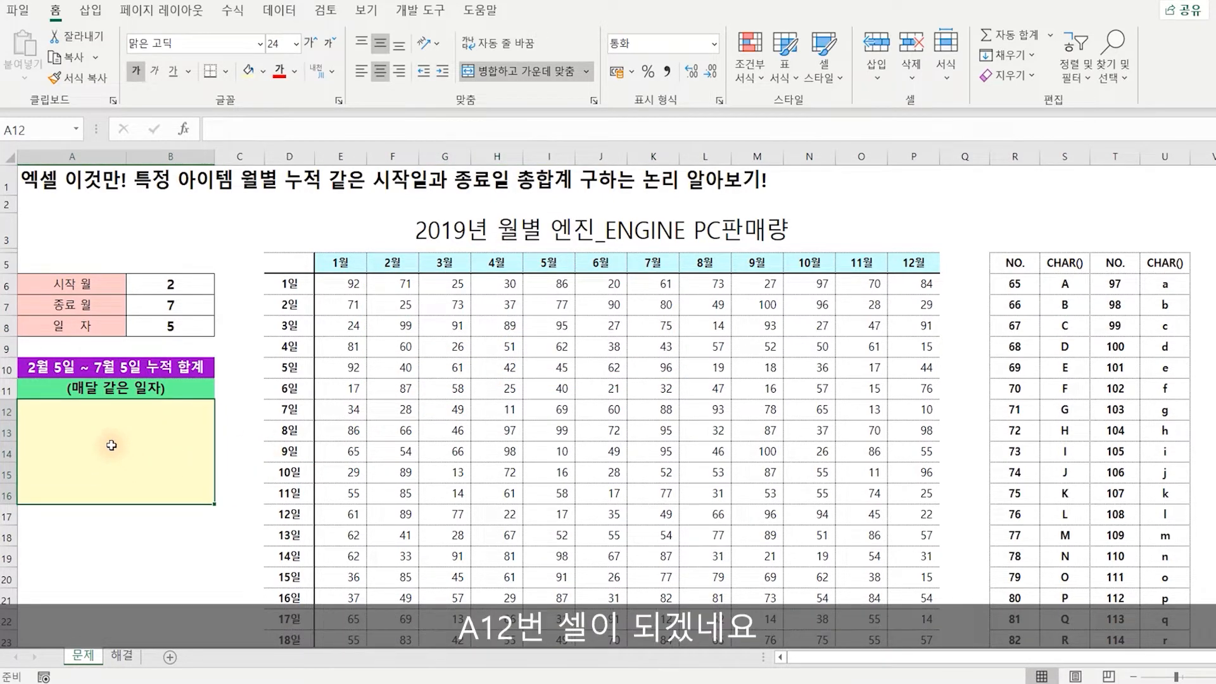
text(=)
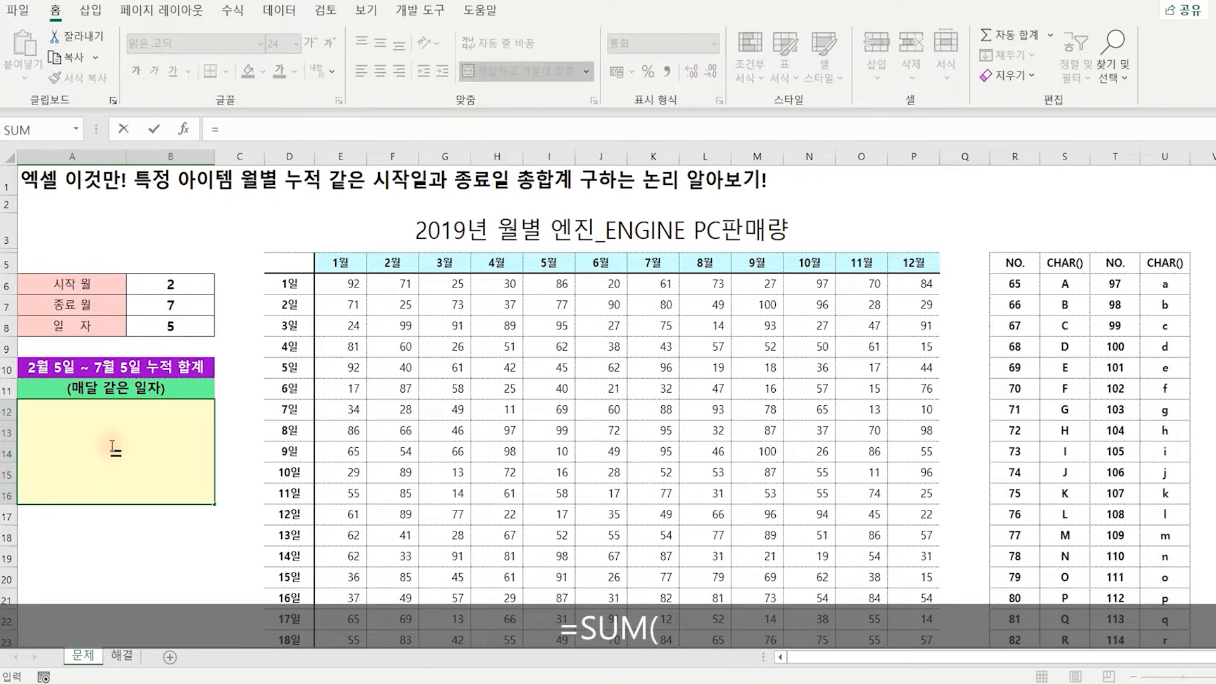
text(SUM(I)
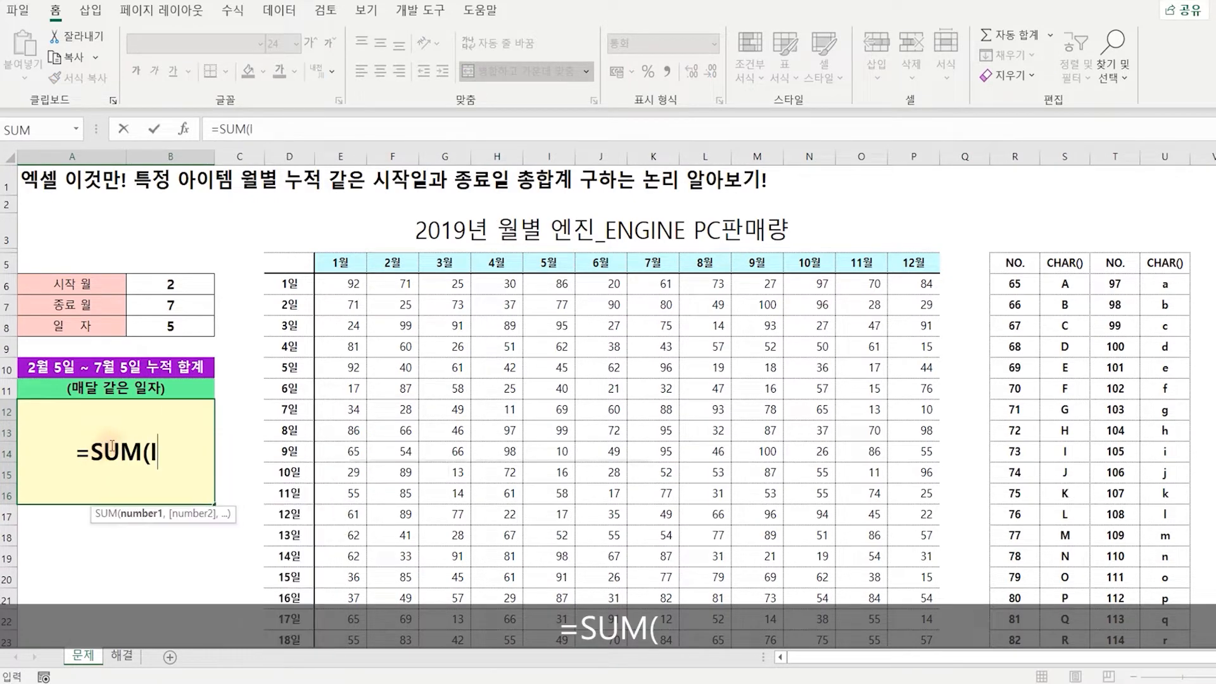
text(NDIRECT()
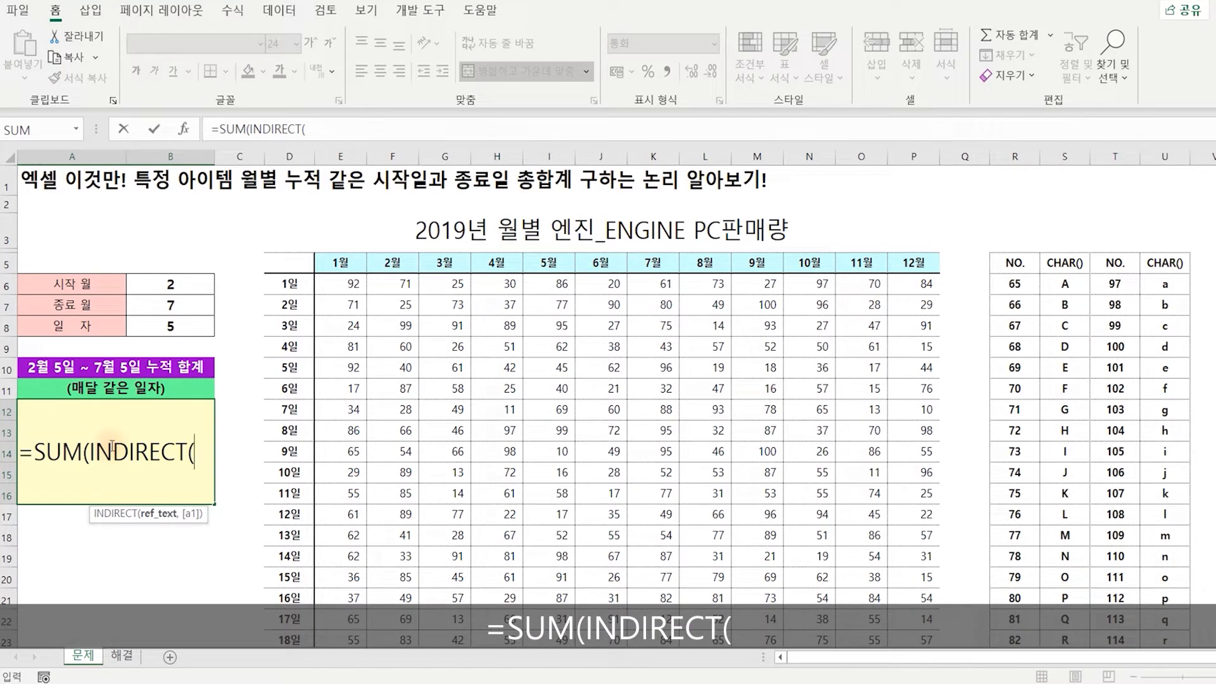
text(CHAR)
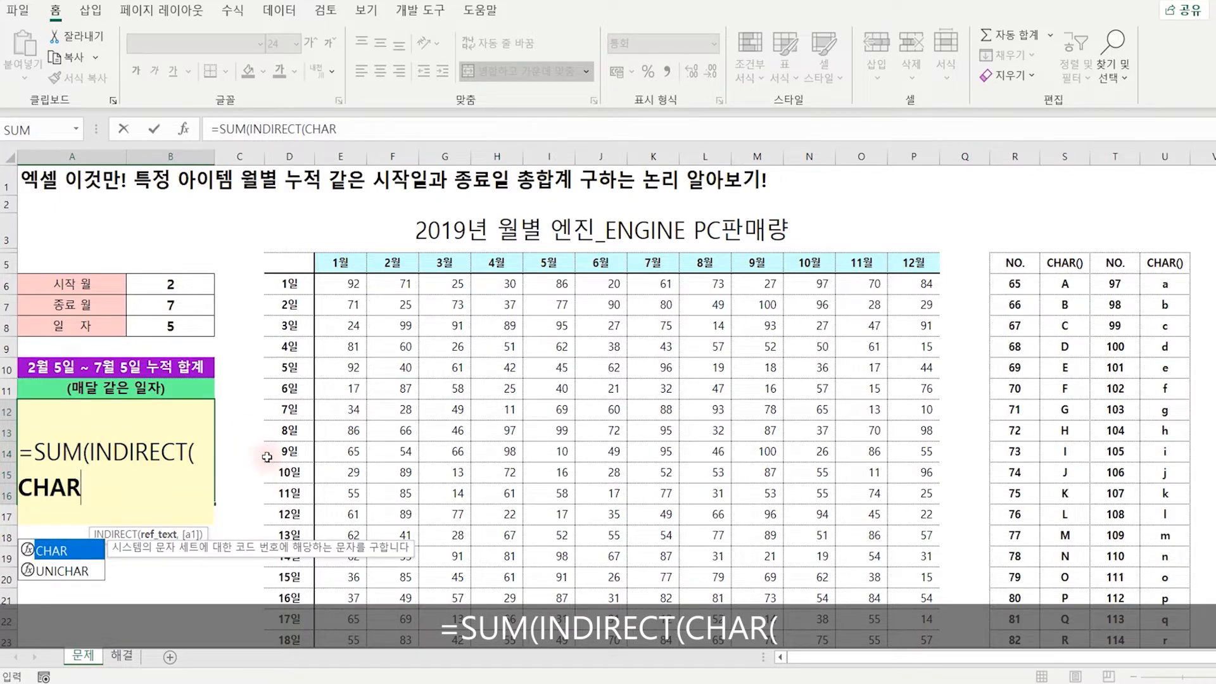
text(()
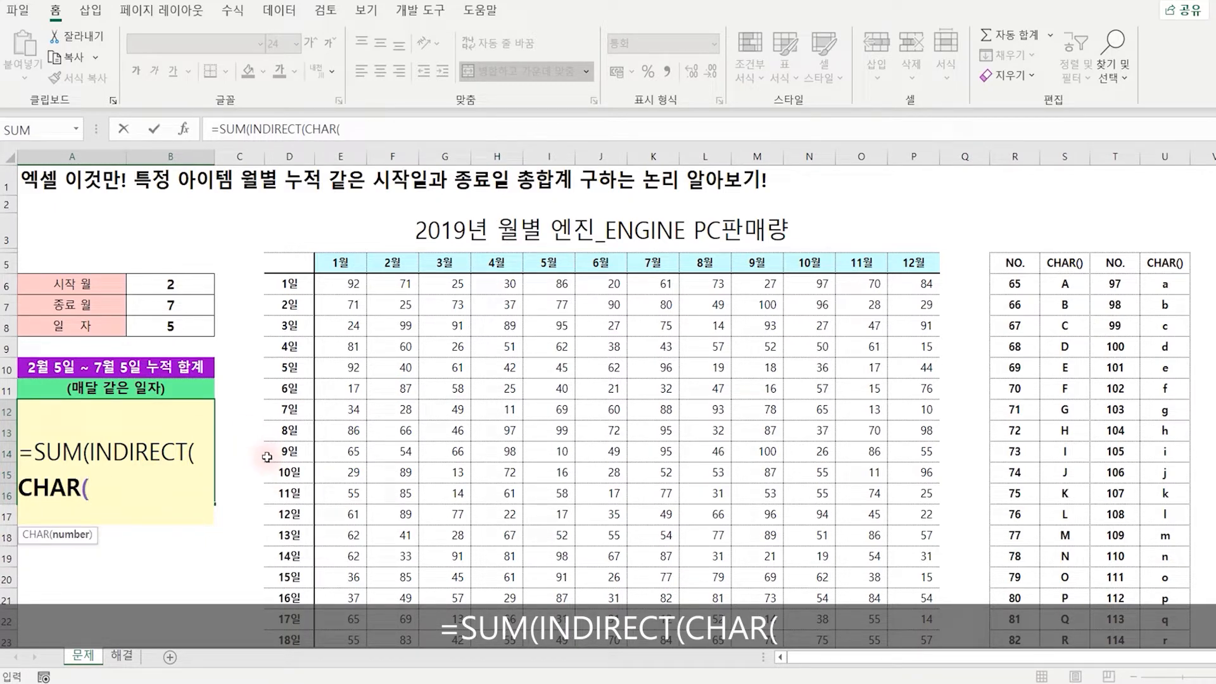
text(68)
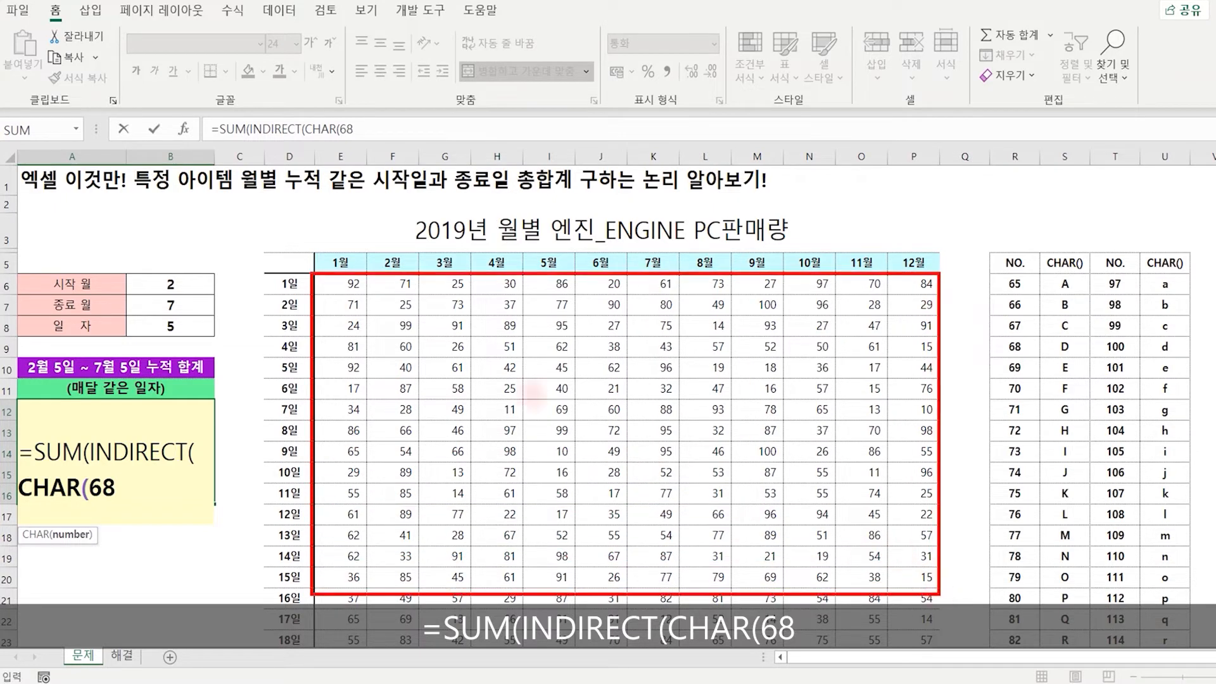
mouse_move(299, 280)
mouse_down()
mouse_move(330, 525)
mouse_move(307, 560)
mouse_move(319, 570)
mouse_up()
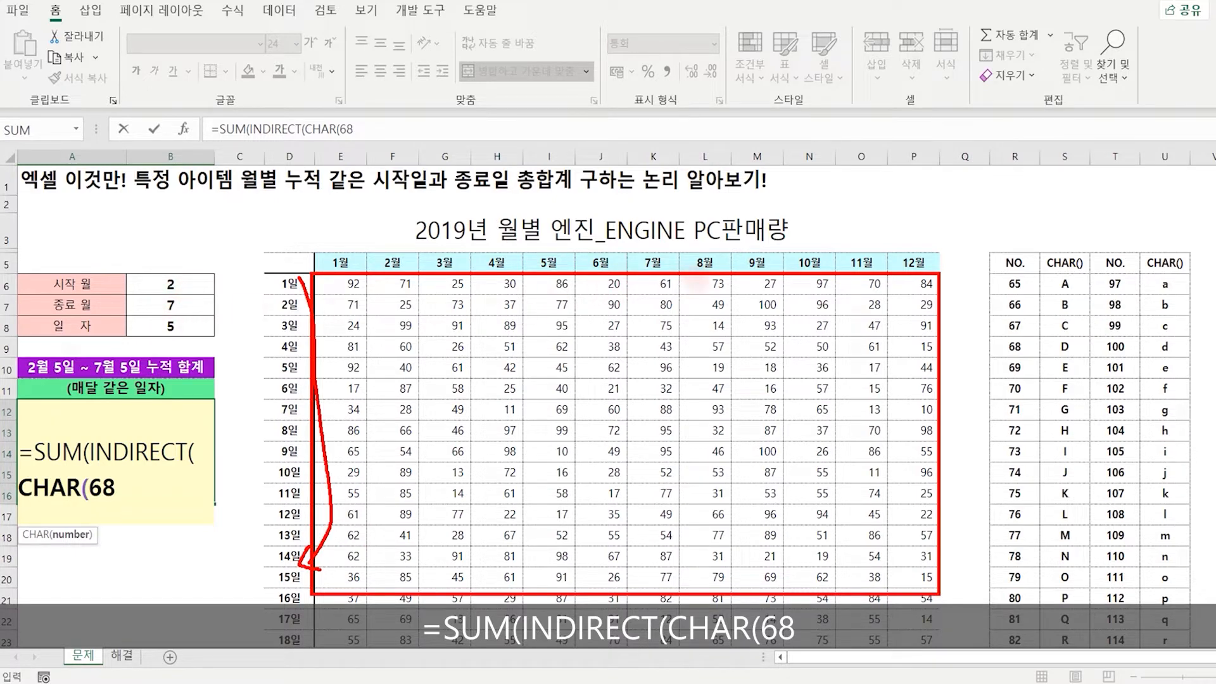
drag(662, 273, 659, 235)
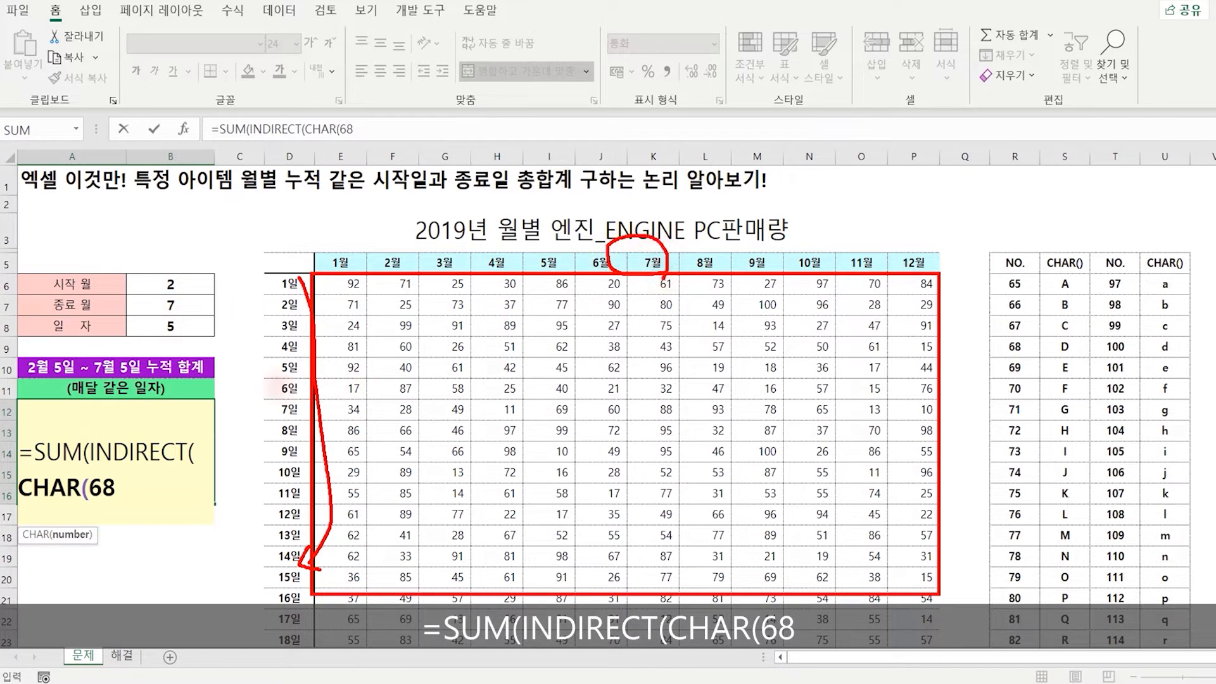
mouse_move(268, 356)
mouse_down()
mouse_move(443, 380)
mouse_move(682, 381)
mouse_up()
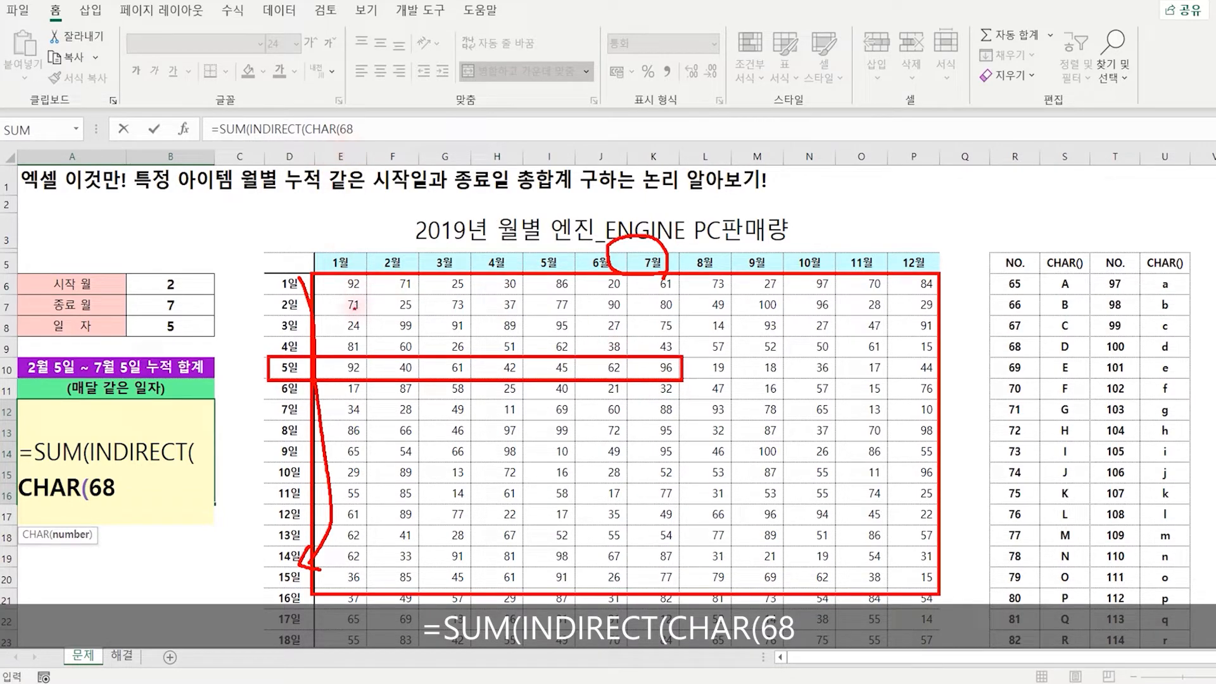
drag(319, 286, 373, 271)
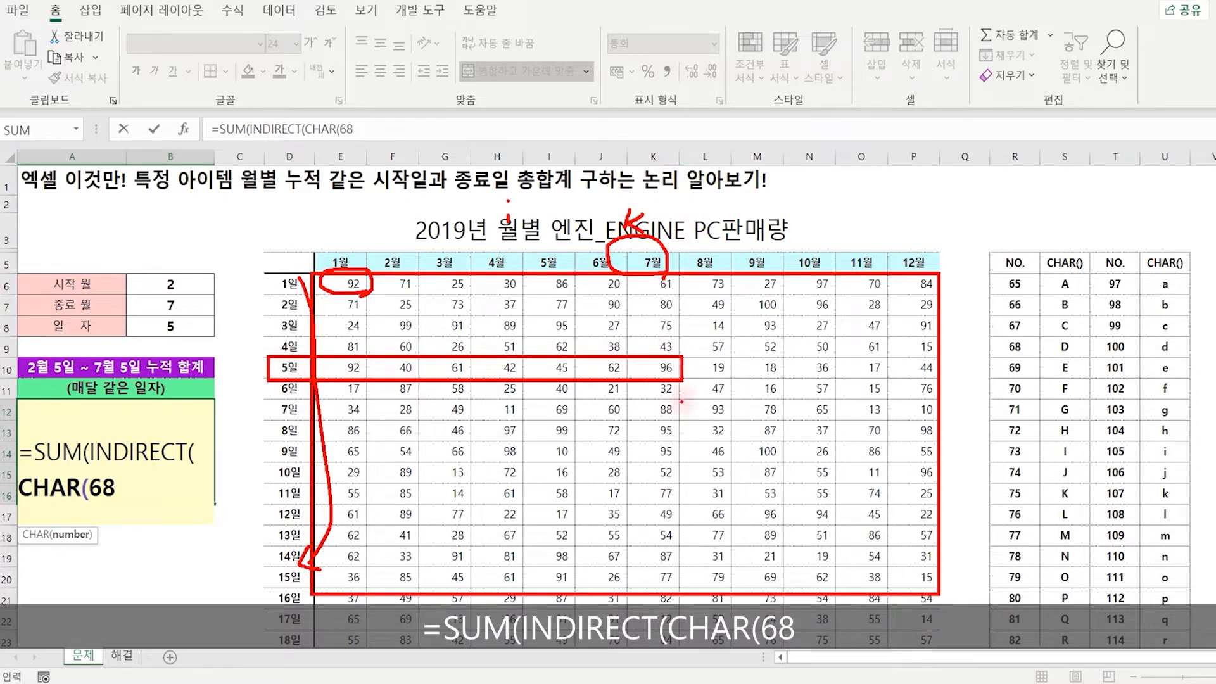
drag(648, 358, 682, 376)
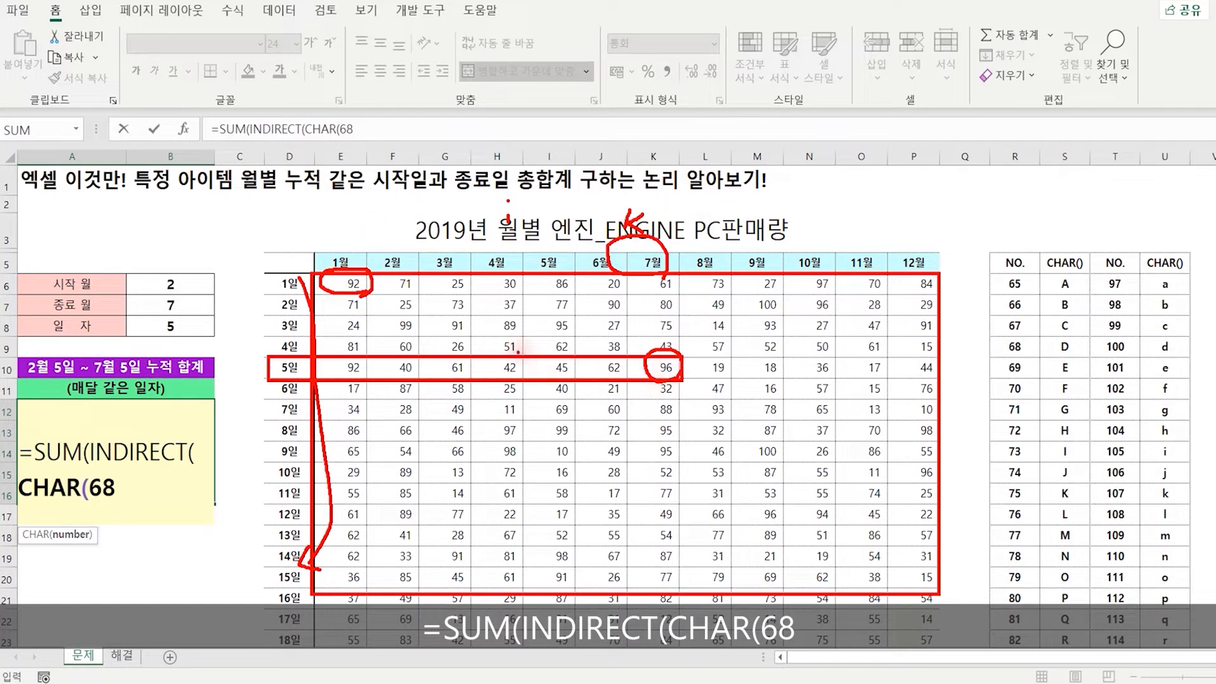
mouse_move(311, 273)
mouse_down()
mouse_move(515, 355)
mouse_move(678, 380)
mouse_up()
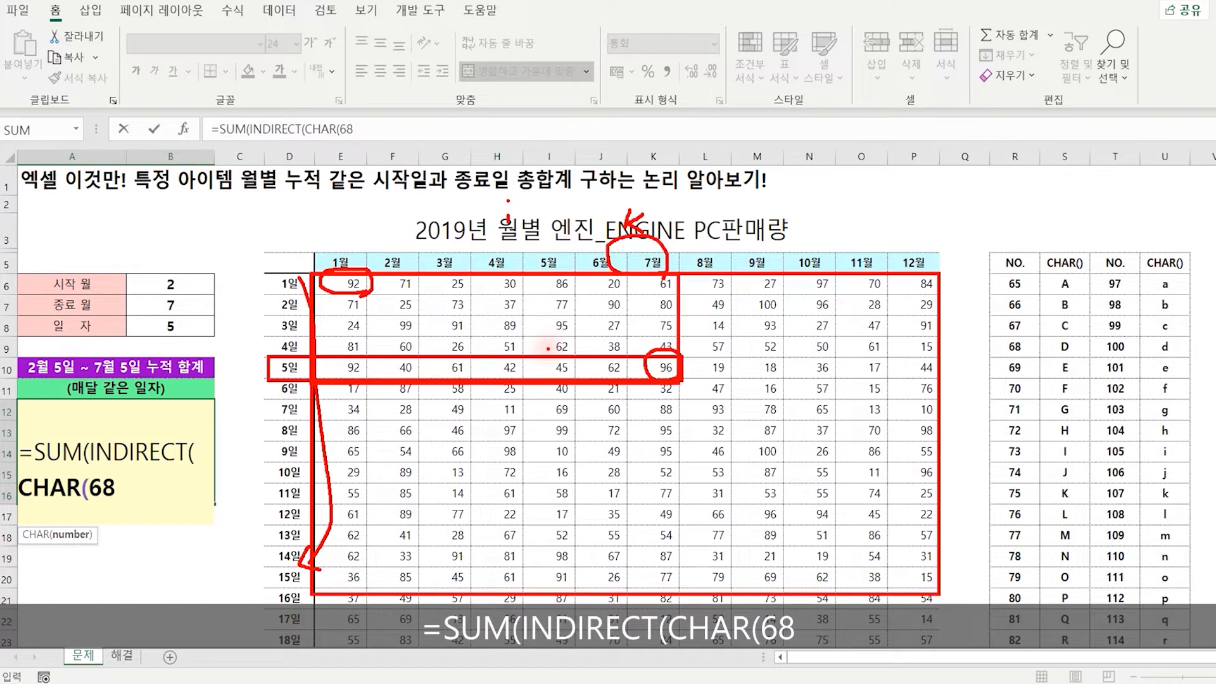
key(Escape)
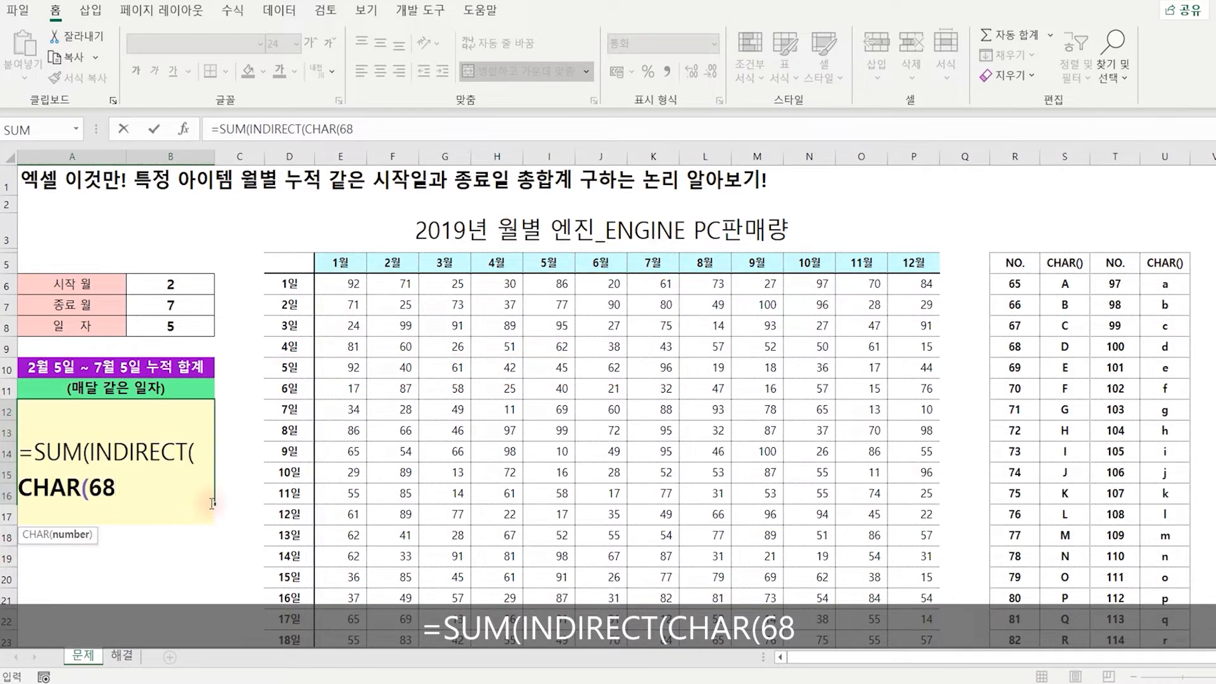
Extend the A12 formula with +B6)&6& so the range starts at the start month's column in row 6
text(+)
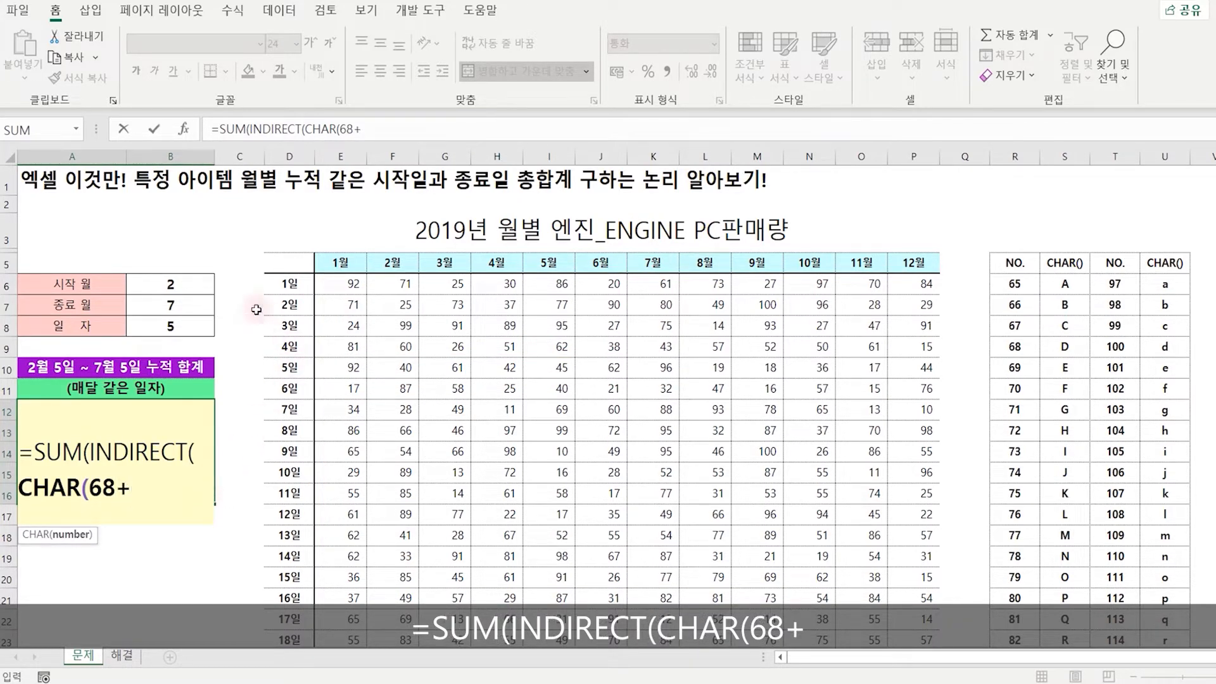
click(168, 286)
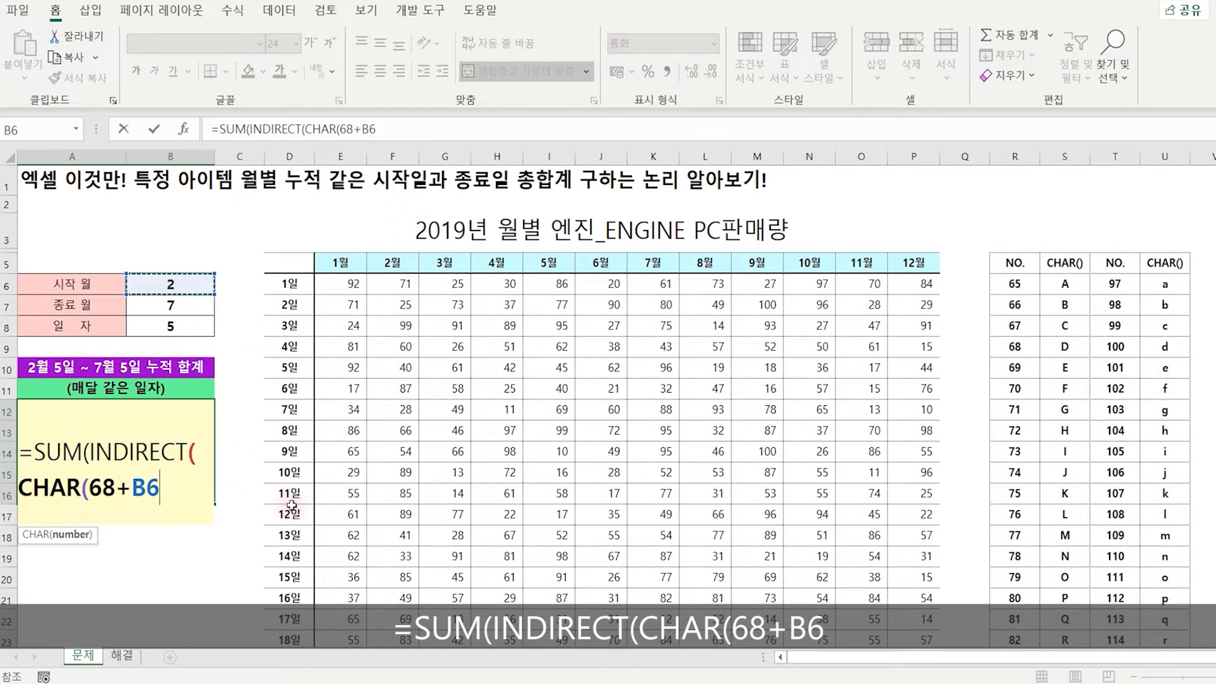
text())
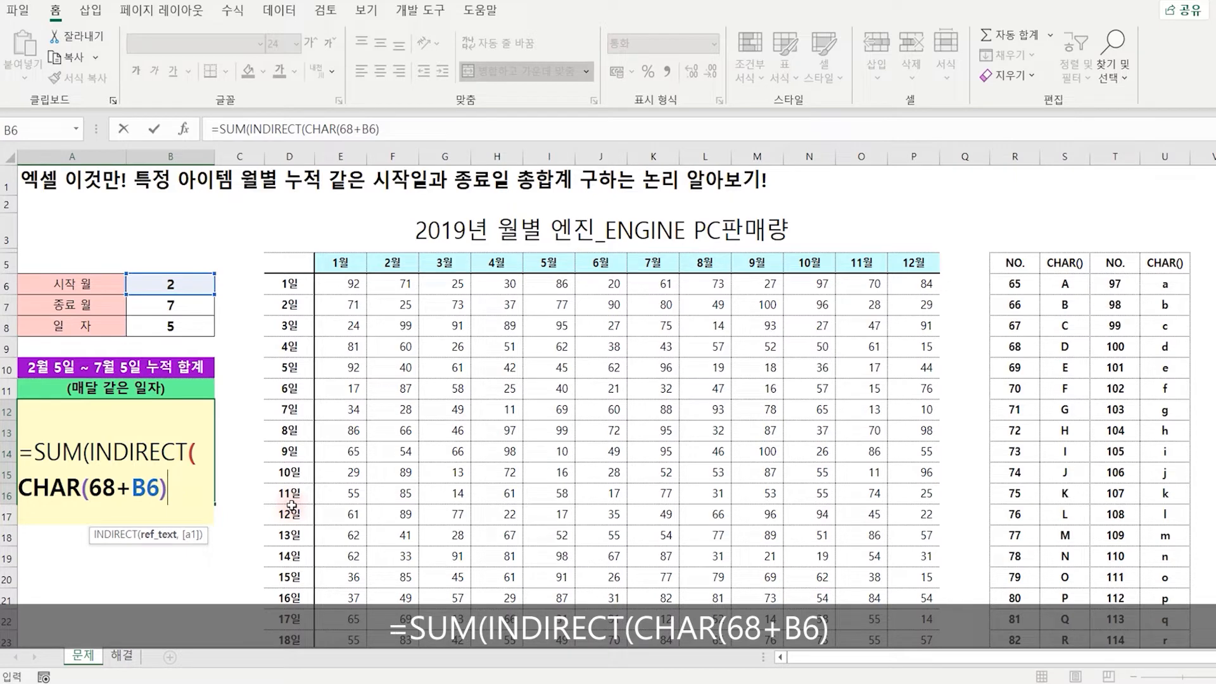
text(&)
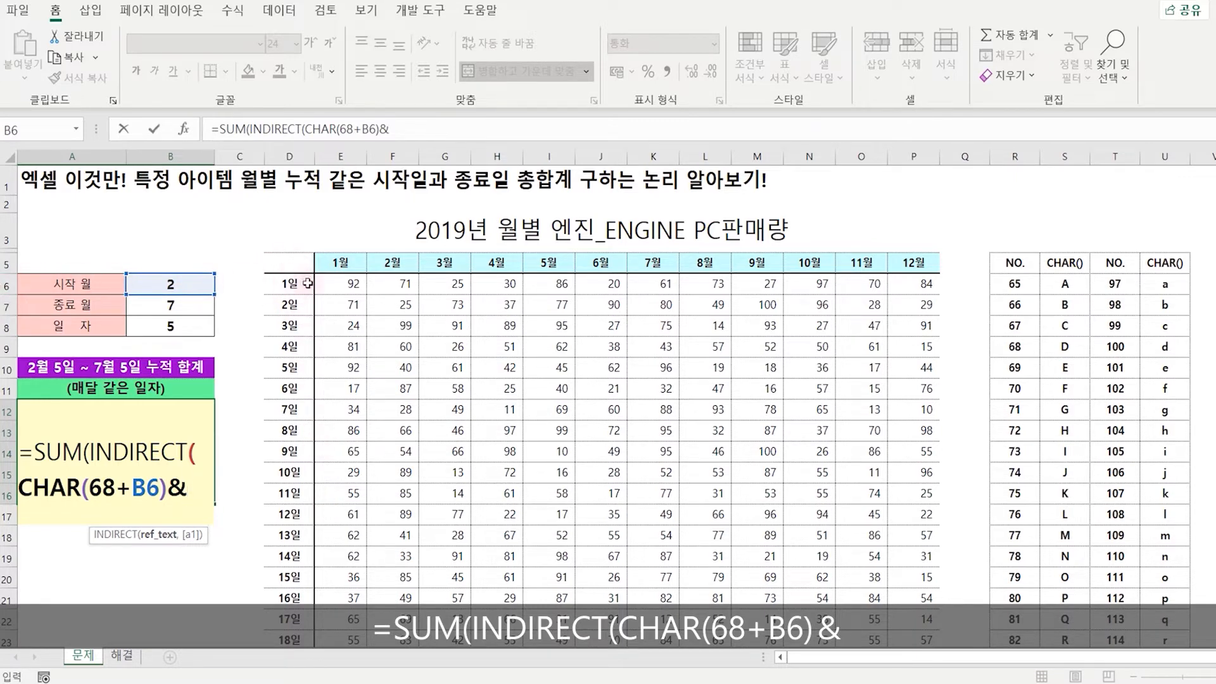
text(6)
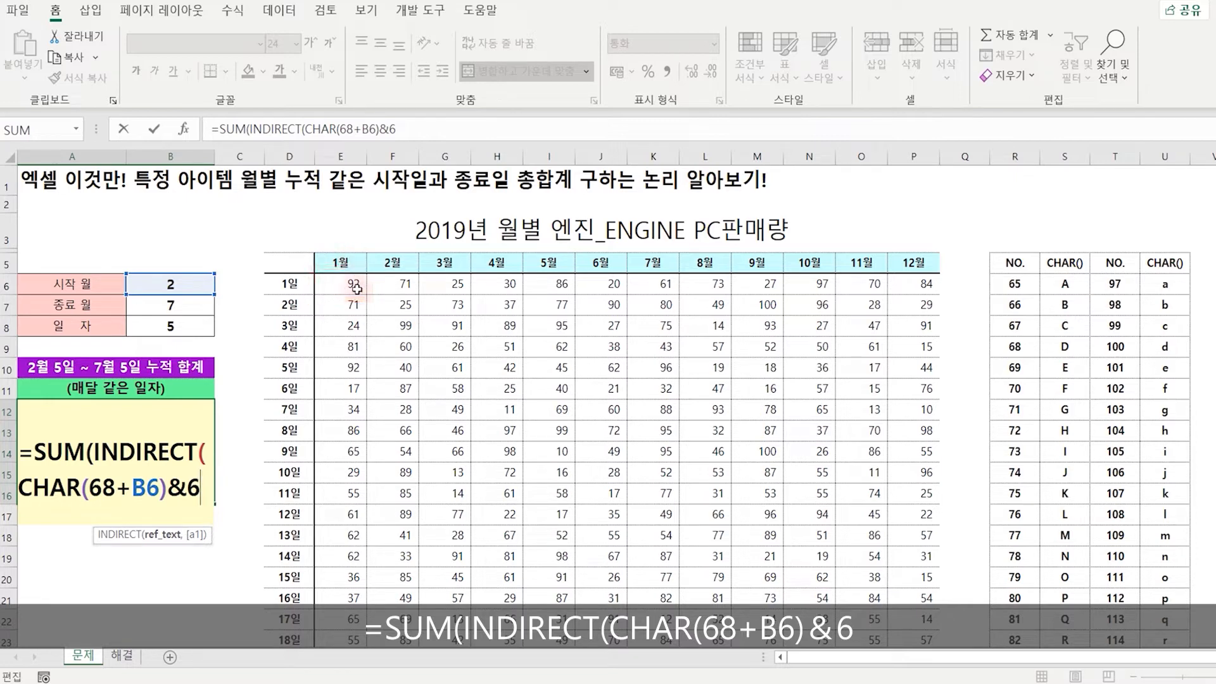
text(&)
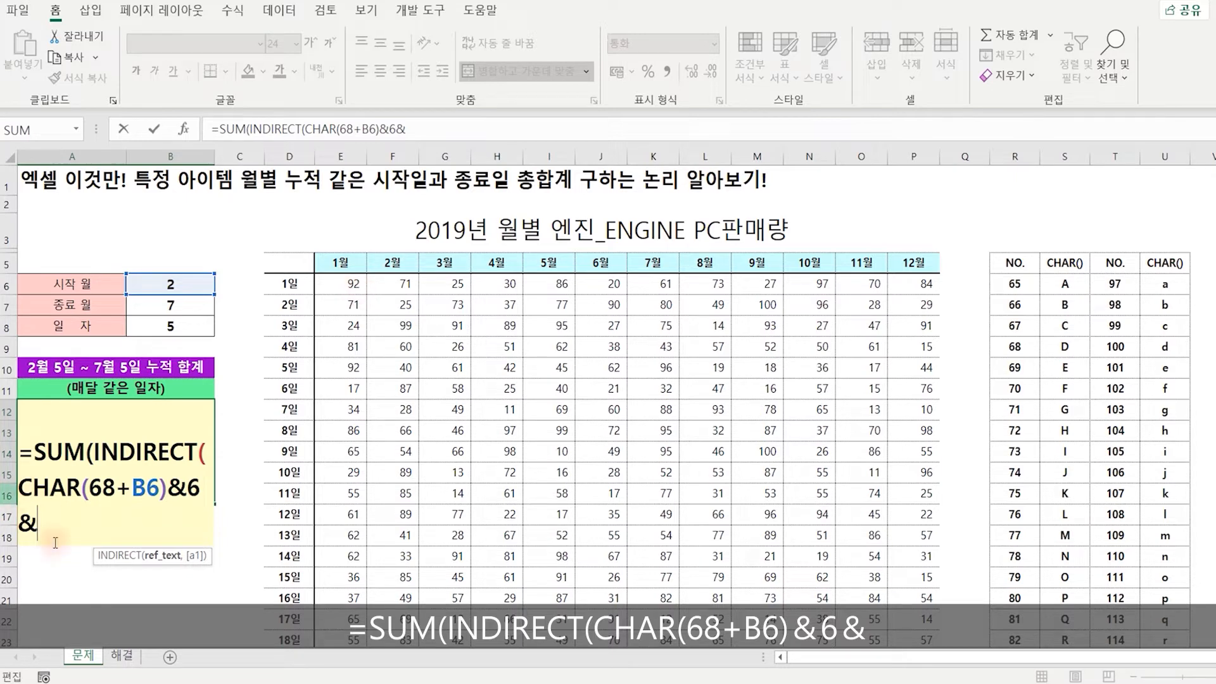
Append ":"&CHAR(68+B7)& to the A12 formula so the range ends at the end month's column
text(":)
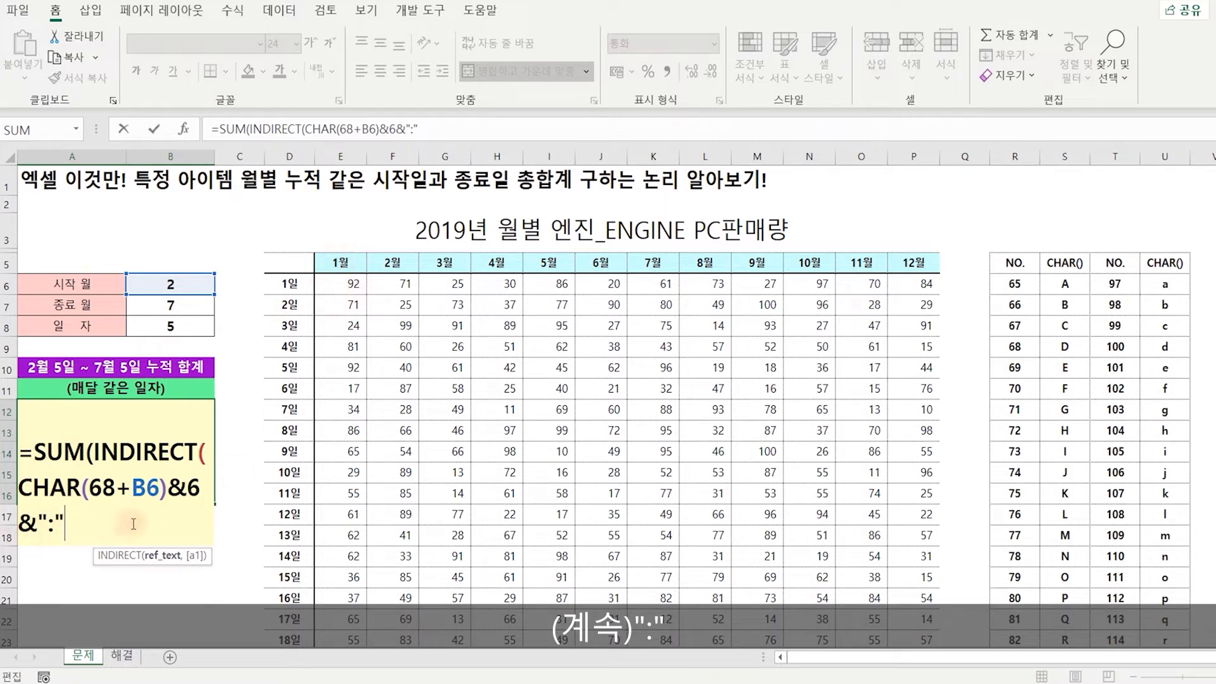
text(&)
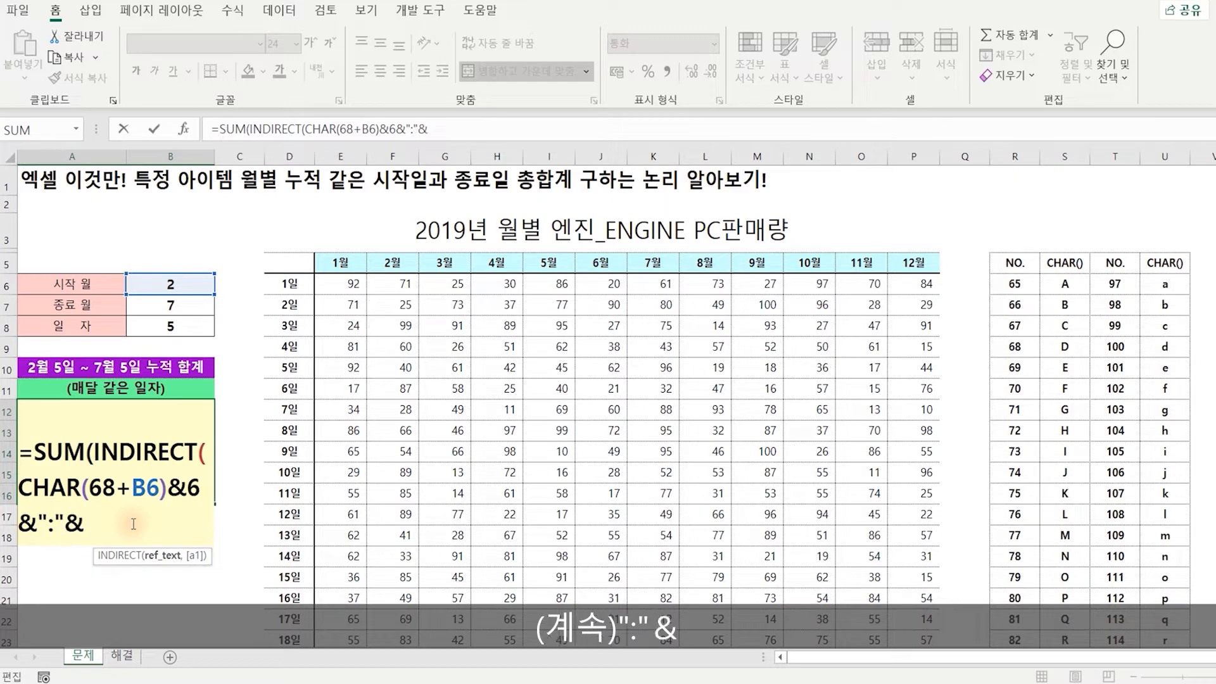
text(CHAR()
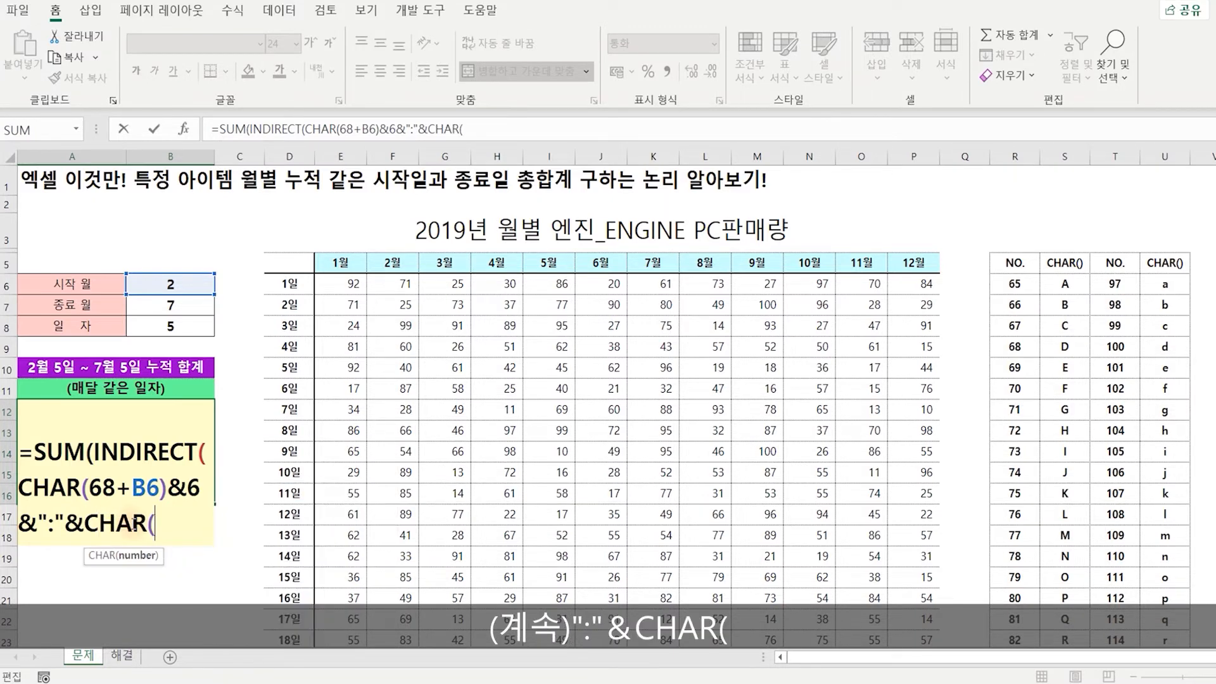
text(68)
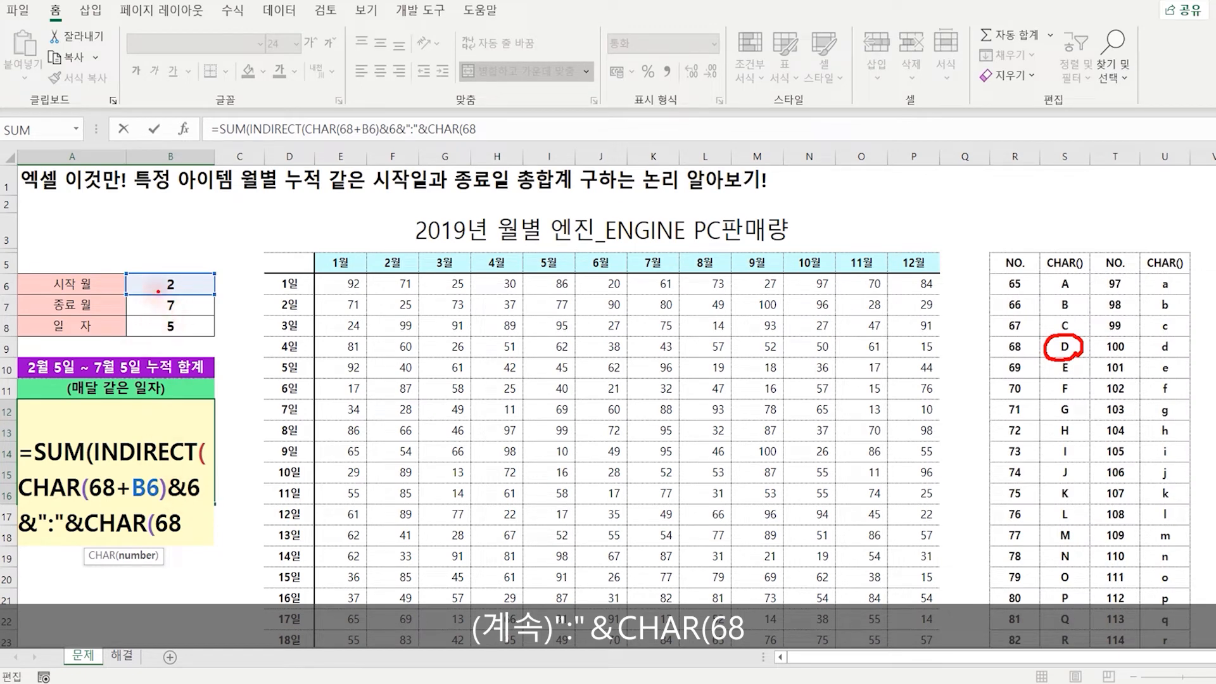
text(+)
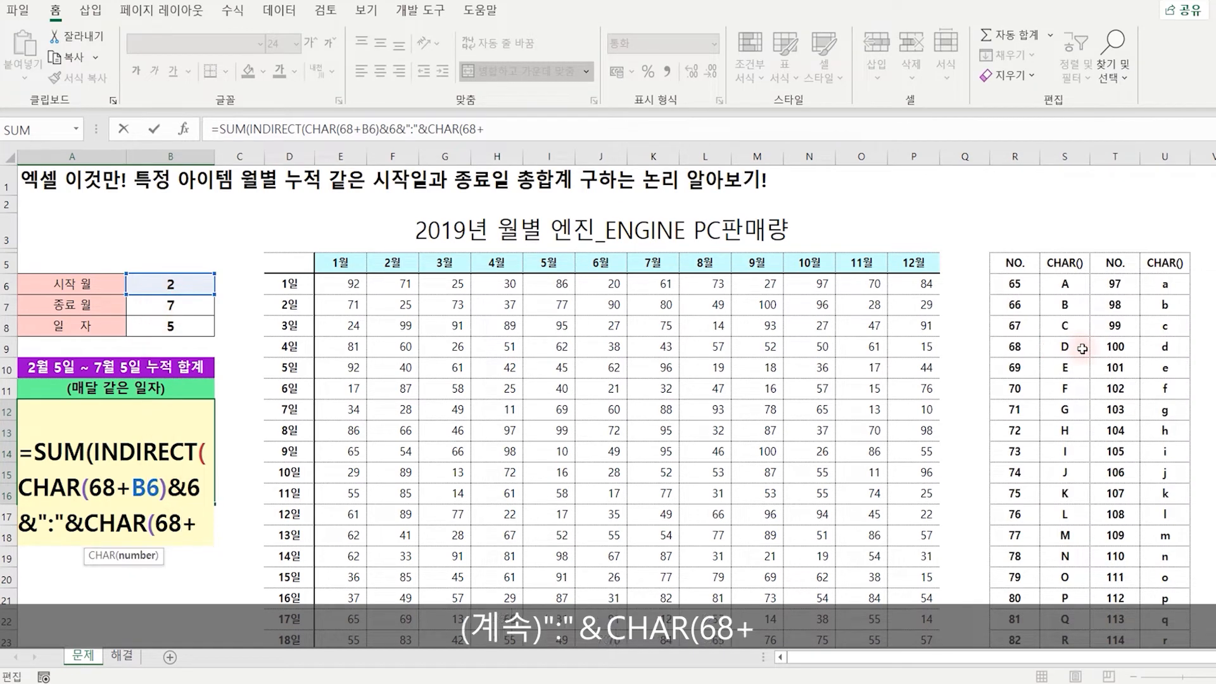
click(172, 308)
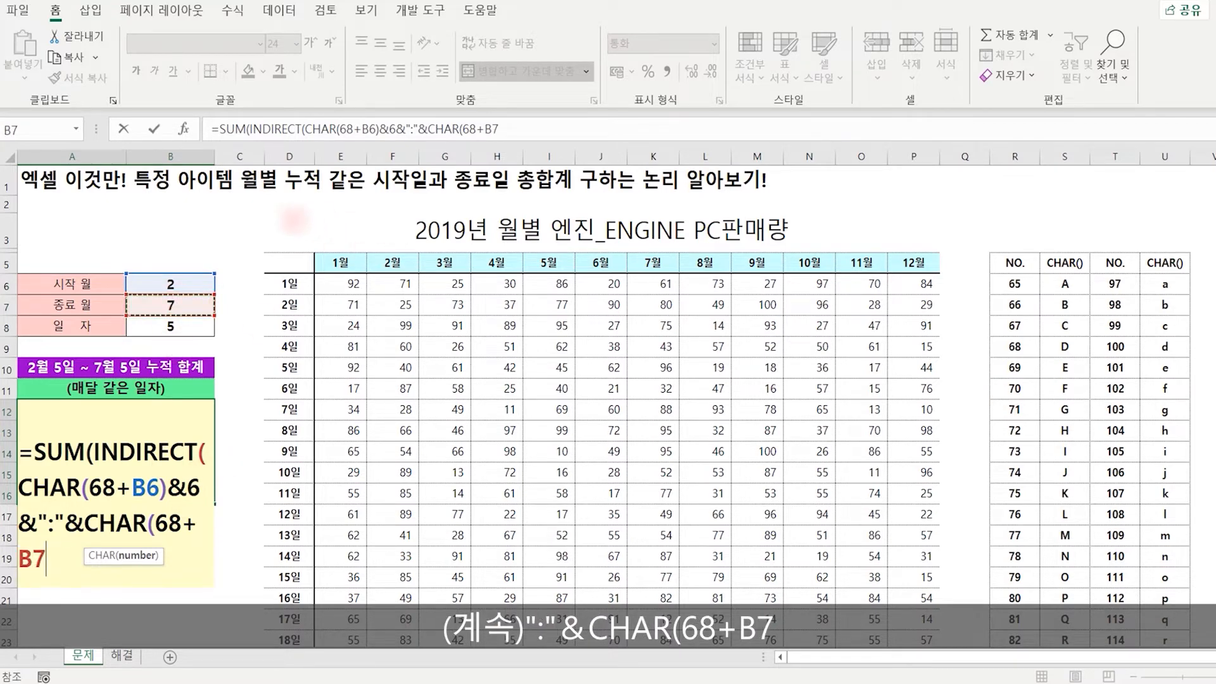
mouse_move(306, 174)
mouse_down()
mouse_move(263, 146)
mouse_move(291, 188)
mouse_move(265, 228)
mouse_move(296, 206)
mouse_move(323, 241)
mouse_move(366, 215)
mouse_move(383, 241)
mouse_move(396, 219)
mouse_move(388, 238)
mouse_move(411, 243)
mouse_up()
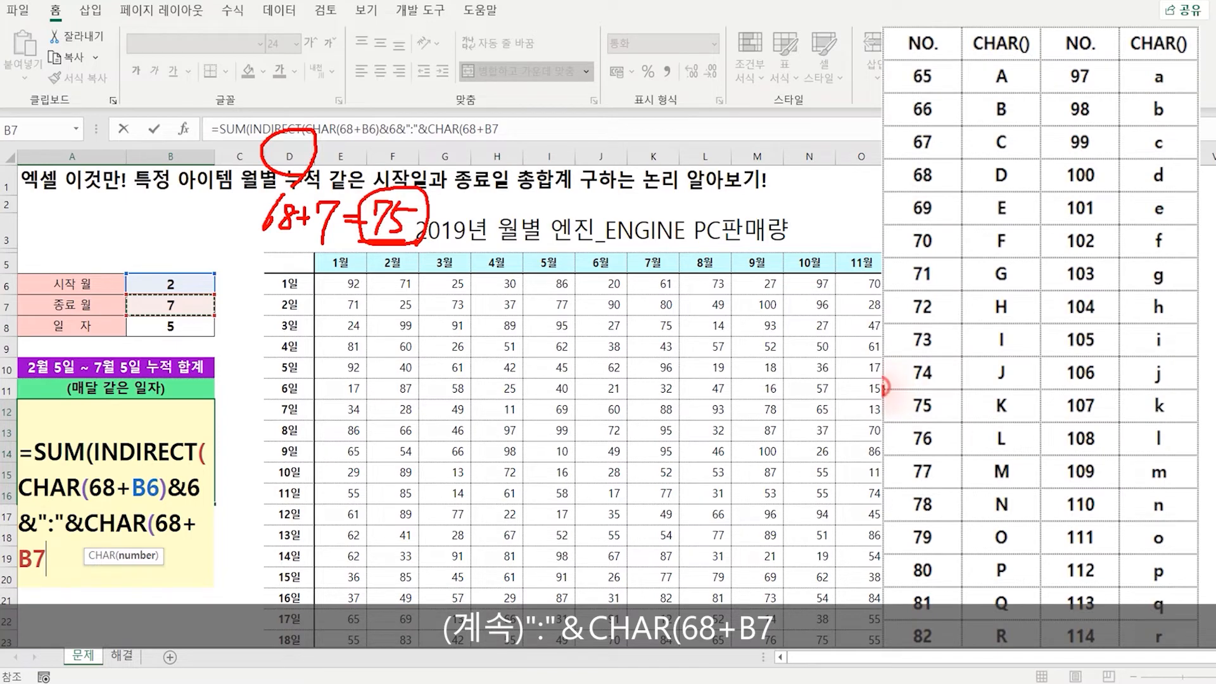
mouse_move(885, 386)
mouse_down()
mouse_move(1044, 423)
mouse_move(975, 398)
mouse_move(1021, 402)
mouse_up()
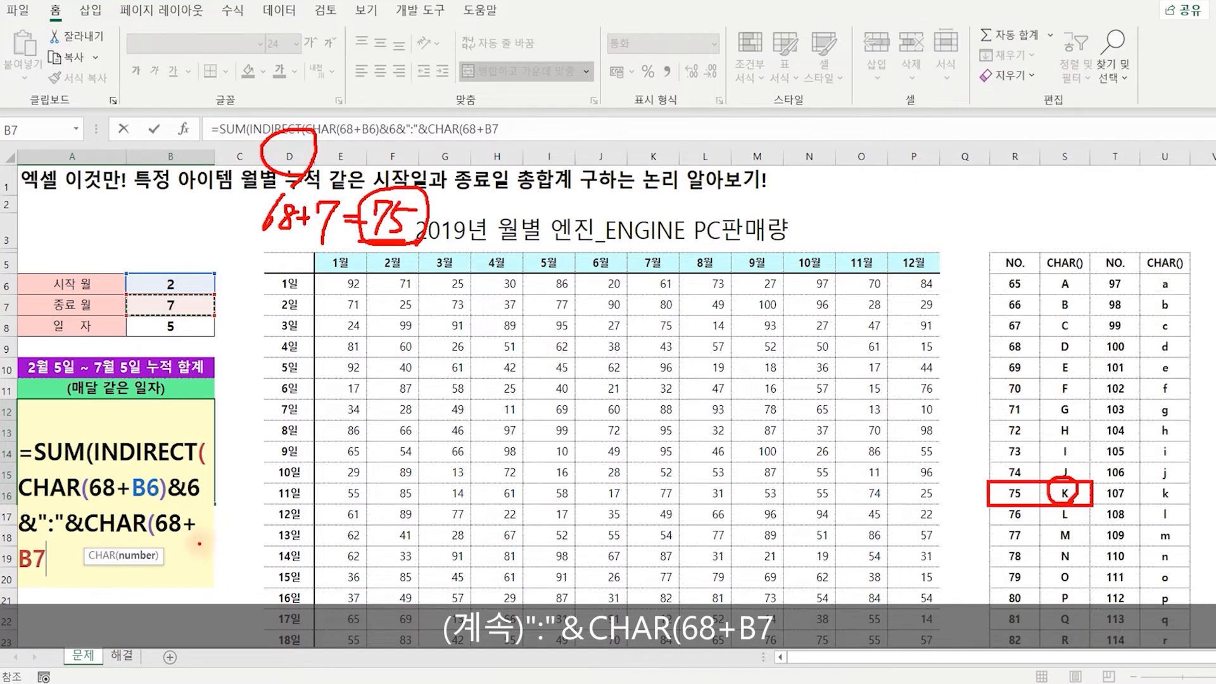
text()&)
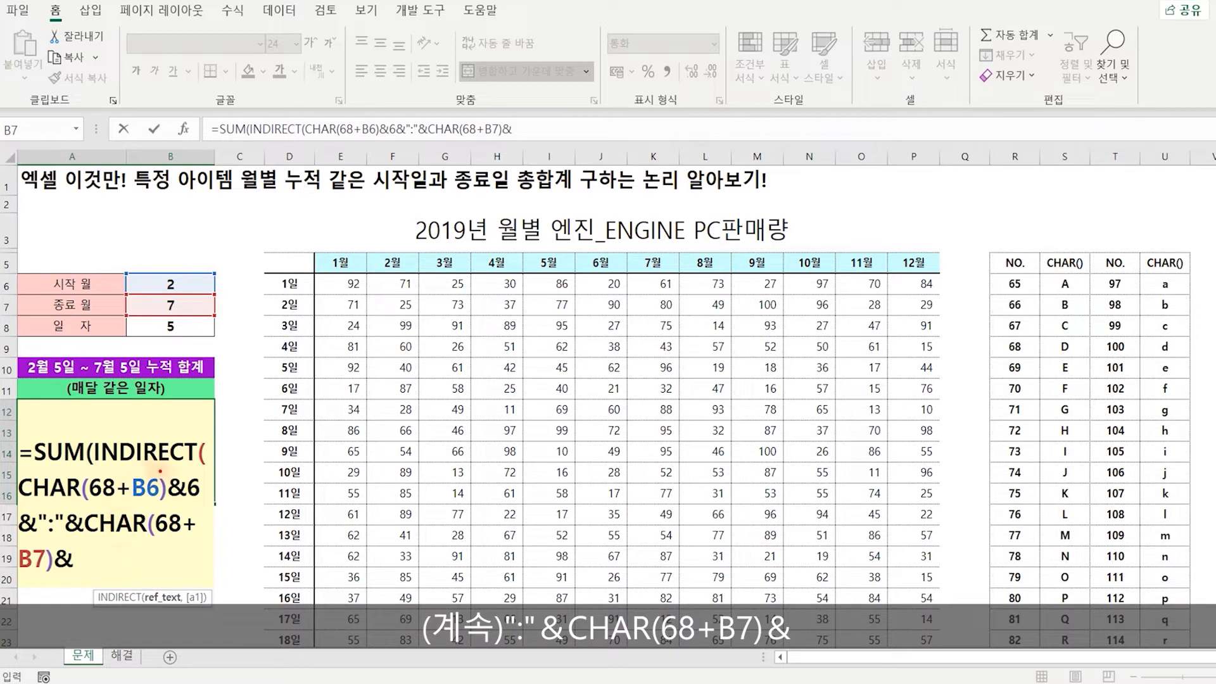
mouse_move(28, 575)
mouse_down()
mouse_move(28, 596)
mouse_move(45, 597)
mouse_up()
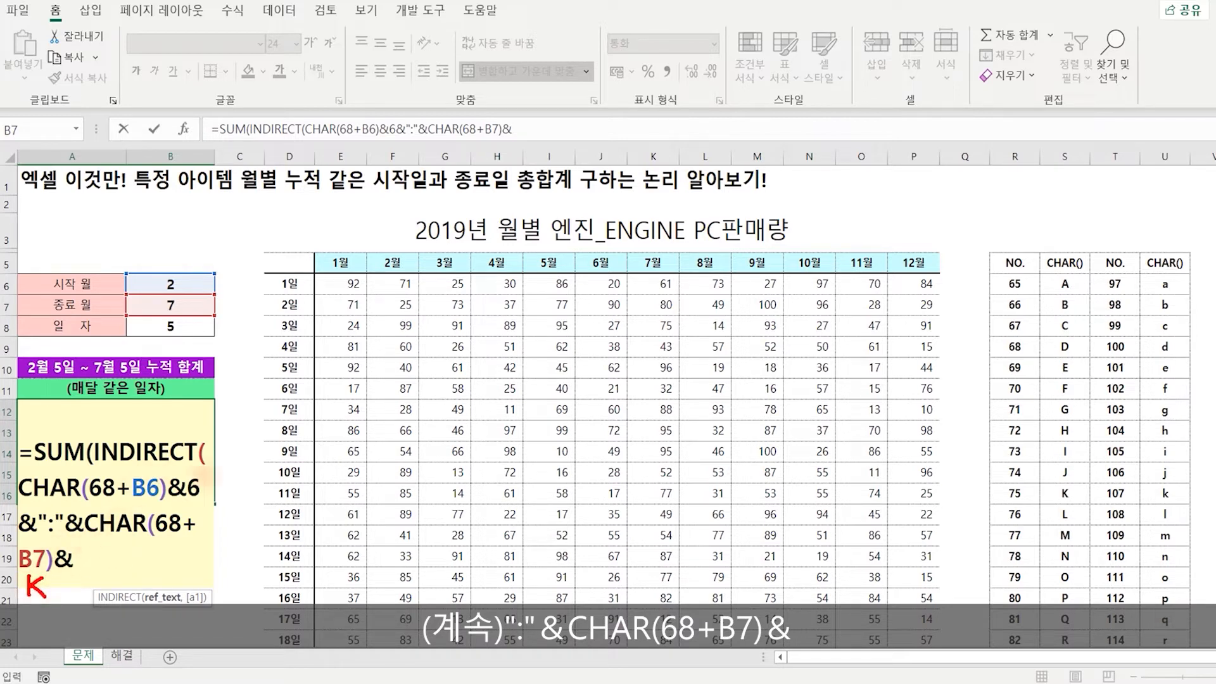
drag(650, 265, 666, 274)
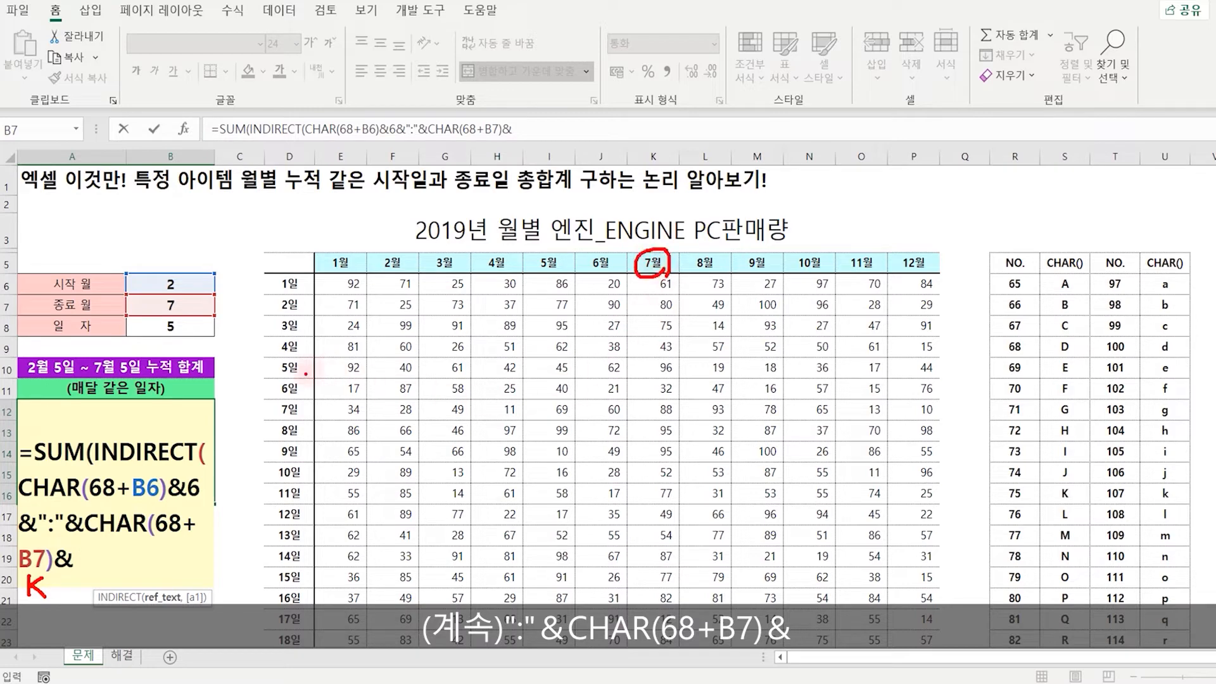
mouse_move(304, 359)
mouse_down()
mouse_move(283, 374)
mouse_move(309, 362)
mouse_move(639, 375)
mouse_up()
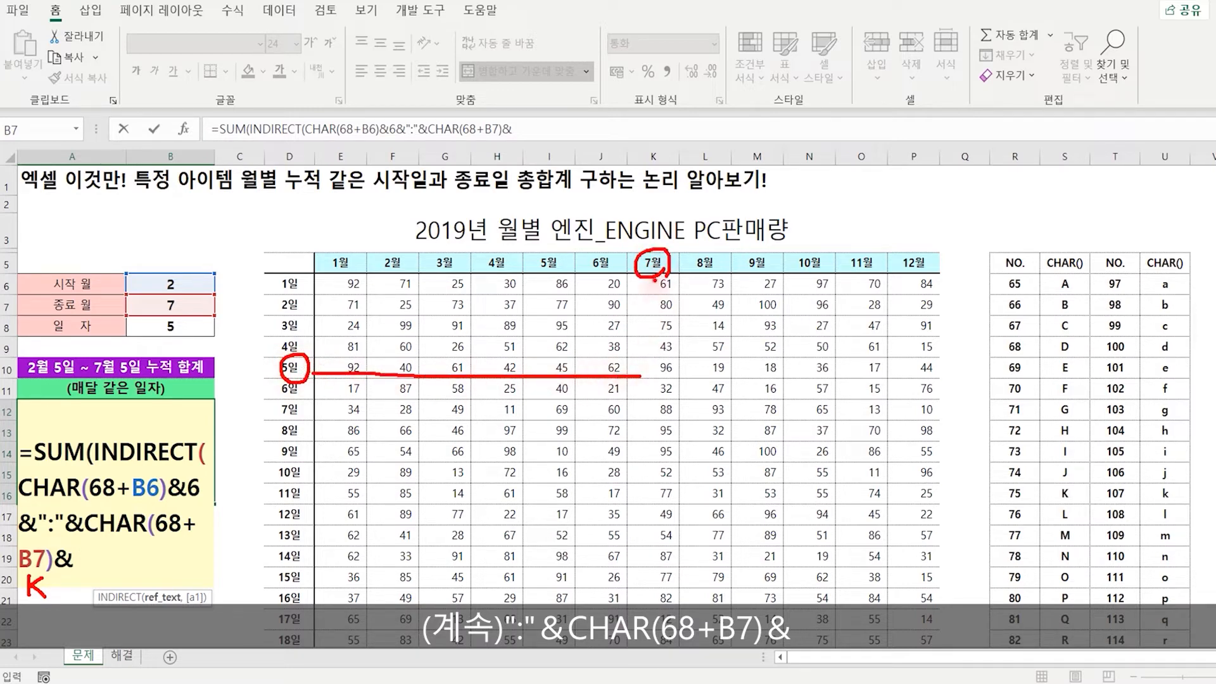
mouse_move(661, 276)
mouse_down()
mouse_move(650, 358)
mouse_move(678, 381)
mouse_move(686, 349)
mouse_up()
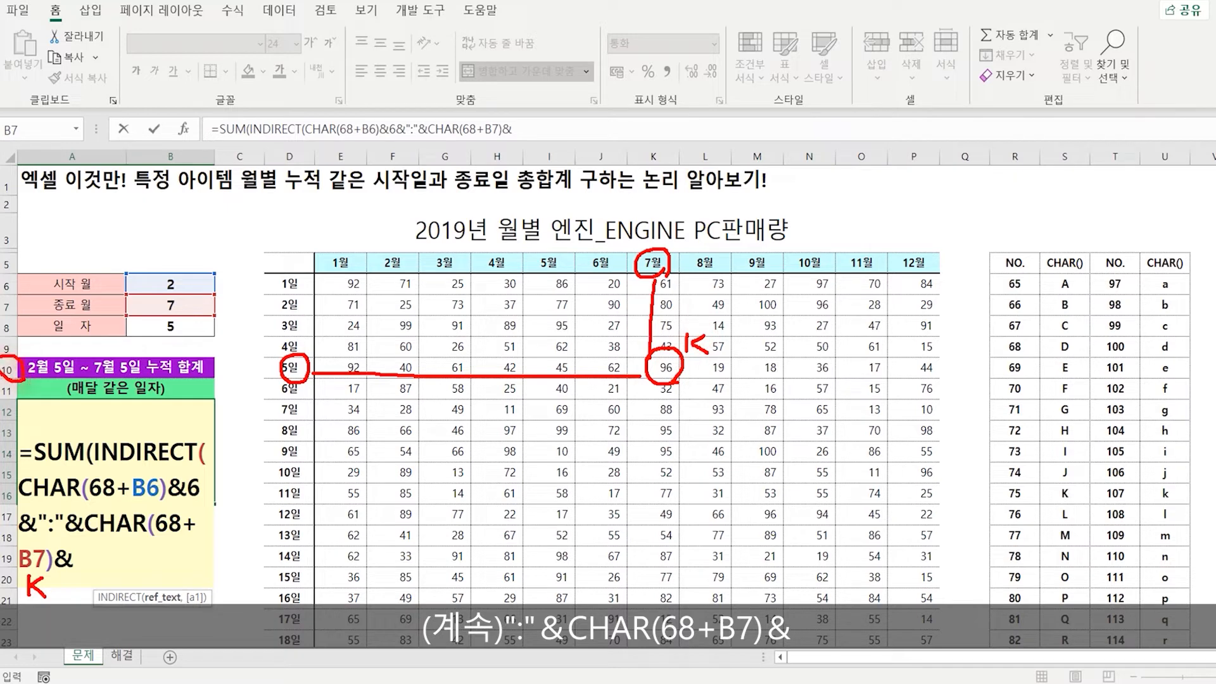
drag(719, 343, 720, 342)
mouse_move(314, 273)
mouse_down()
mouse_move(608, 375)
mouse_move(678, 382)
mouse_up()
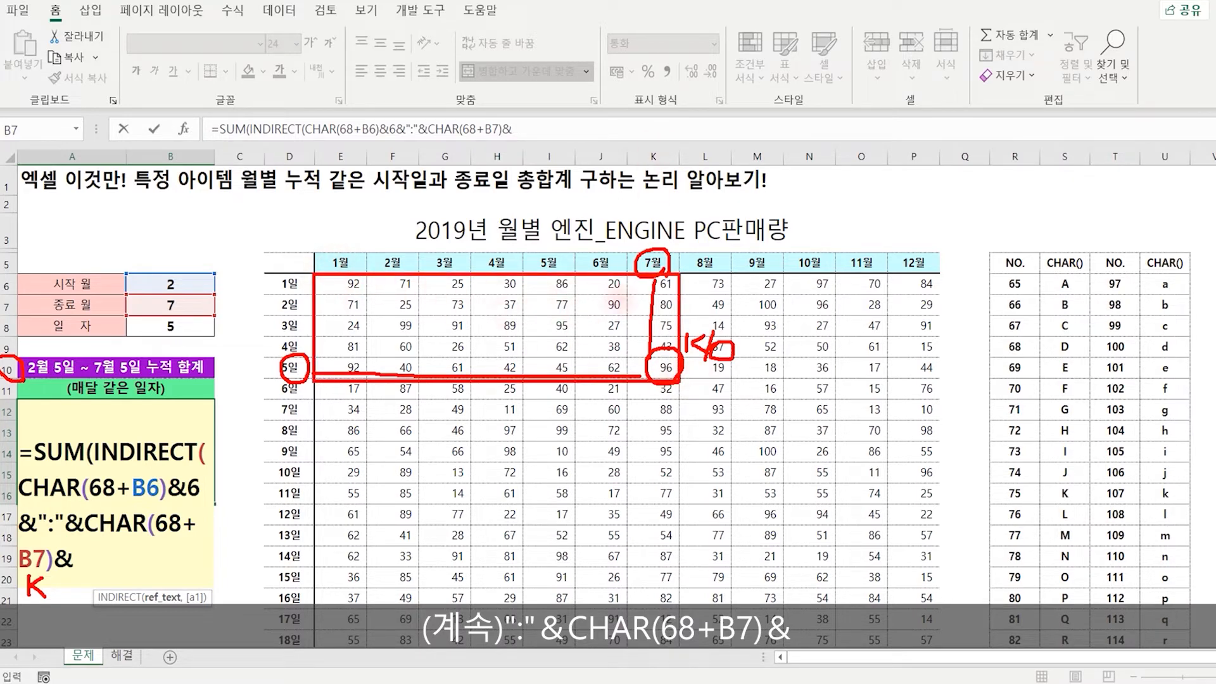
key(Escape)
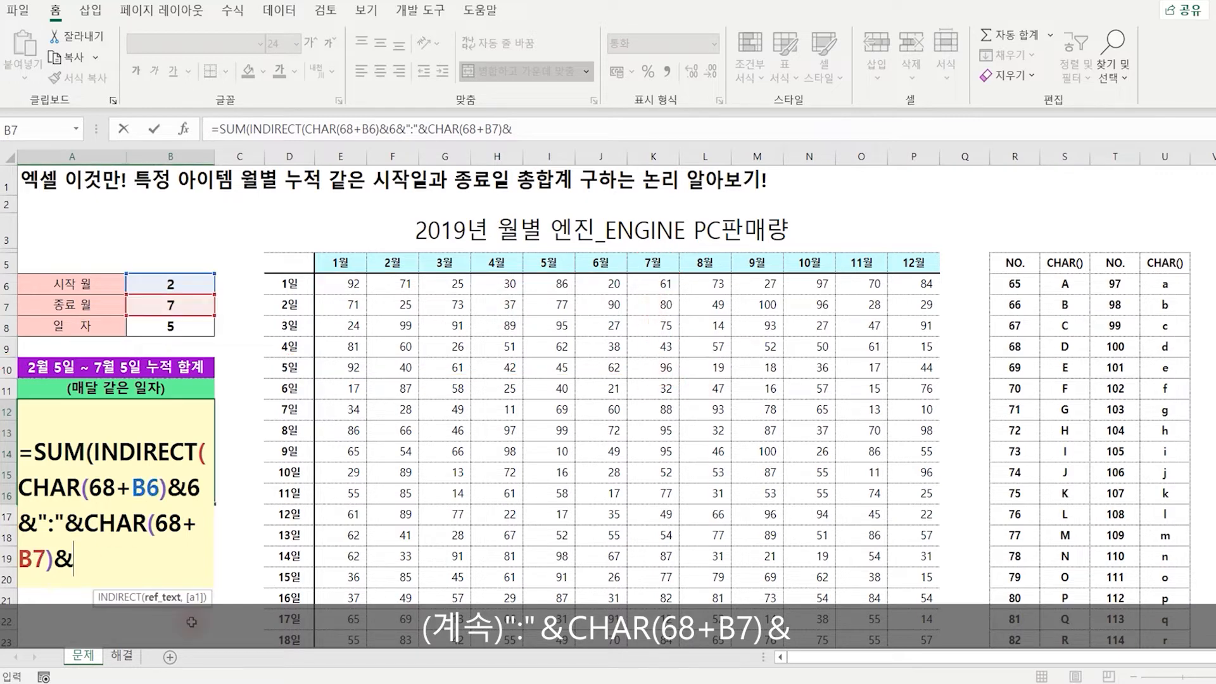
Finish the A12 formula with B8+5)) for the chosen day's row and enter it
click(135, 332)
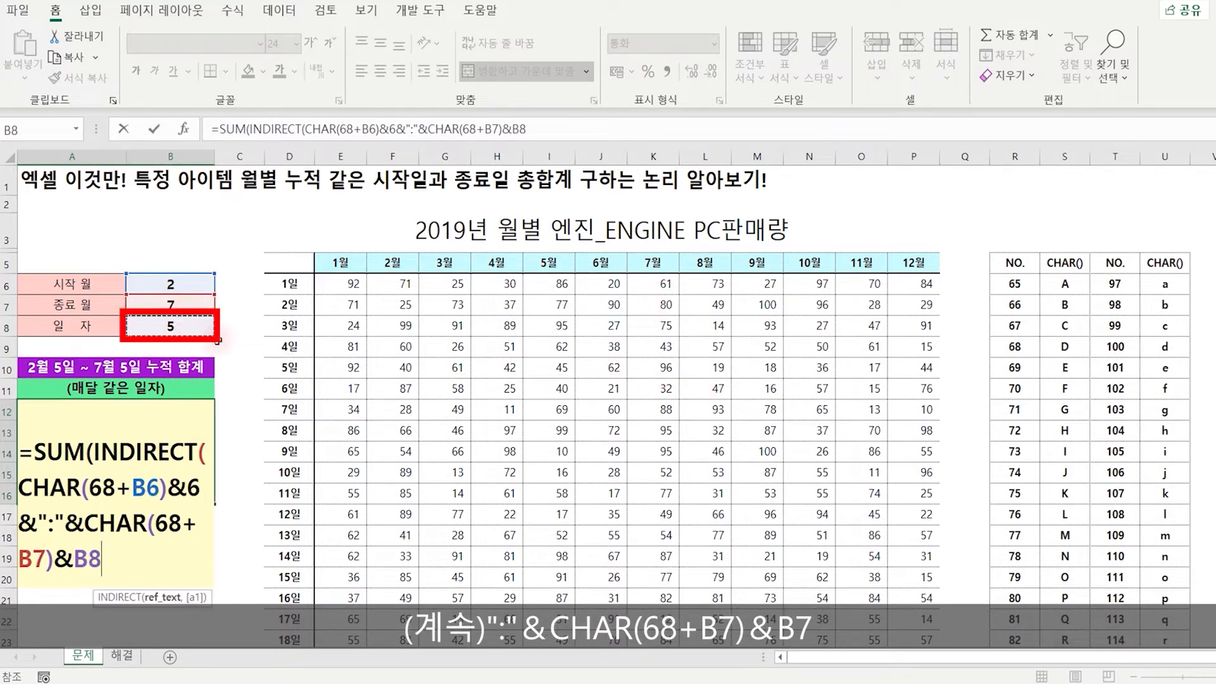
text(+)
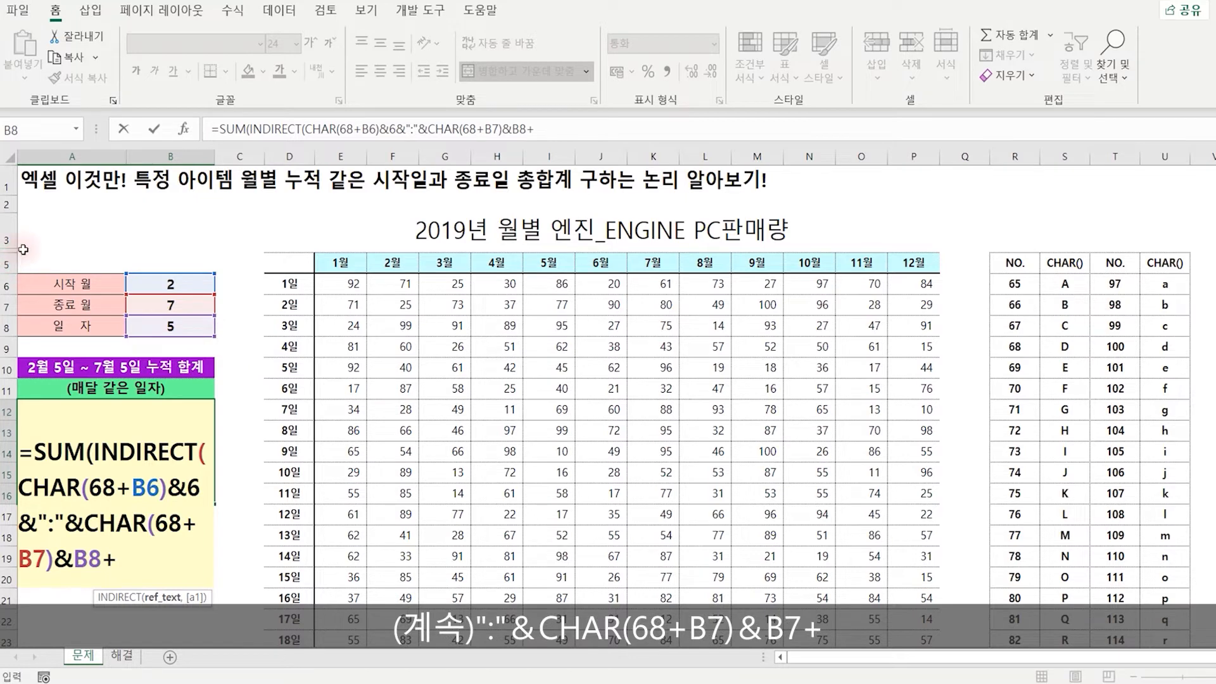
text(5)
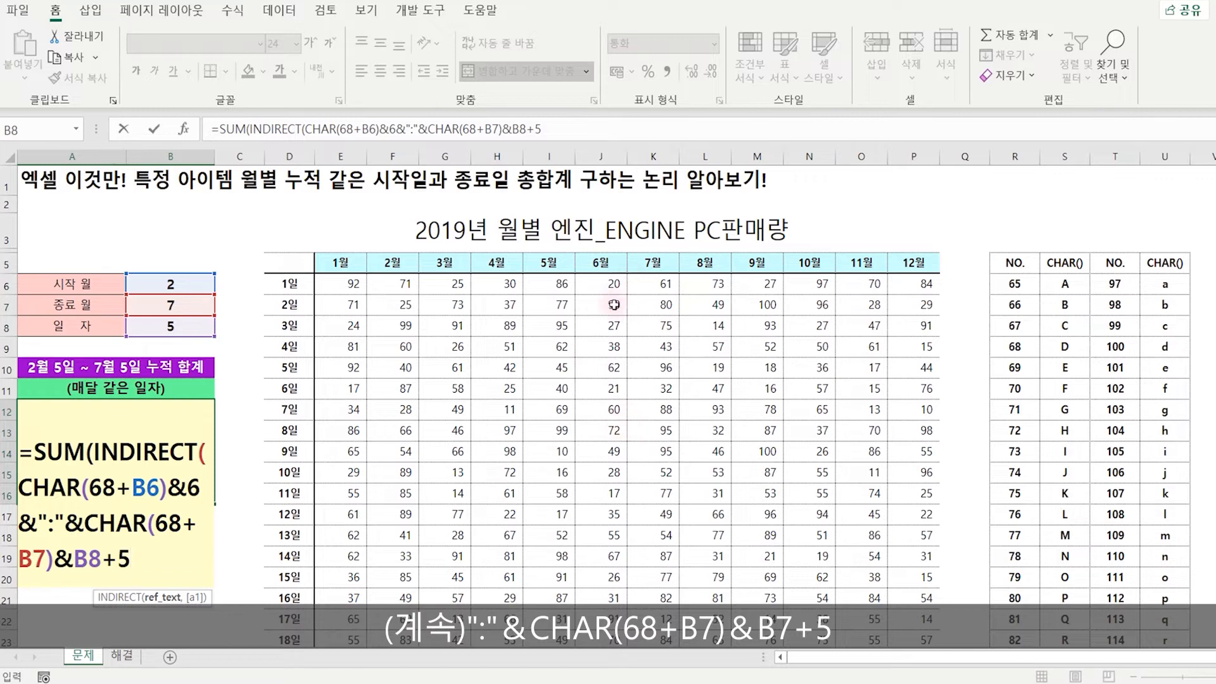
text())
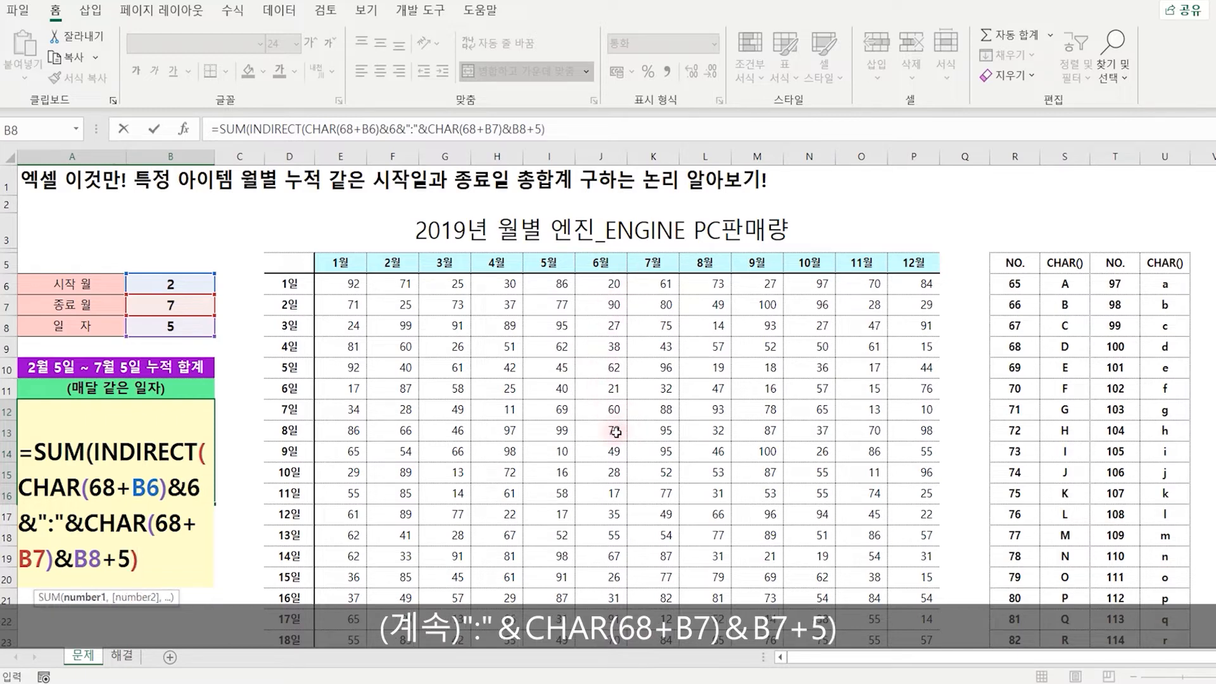
text())
key(Return)
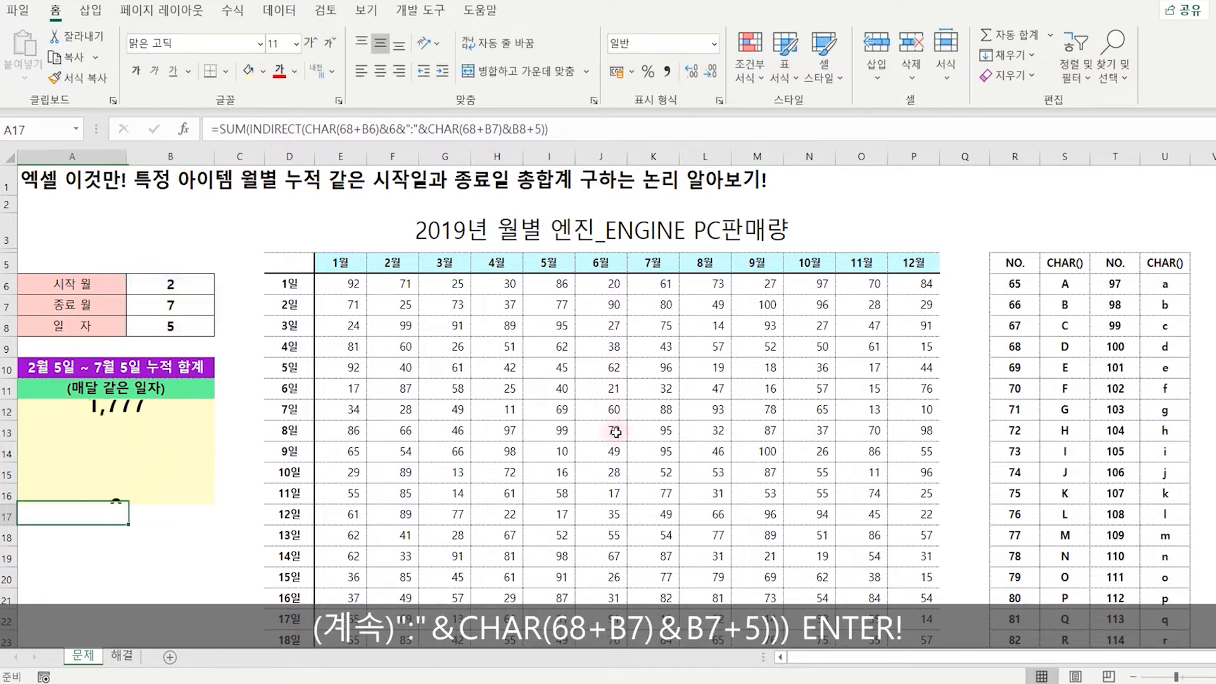
Check the A12 formula and select the February to July sales for days 1 to 5 that it should sum
click(184, 470)
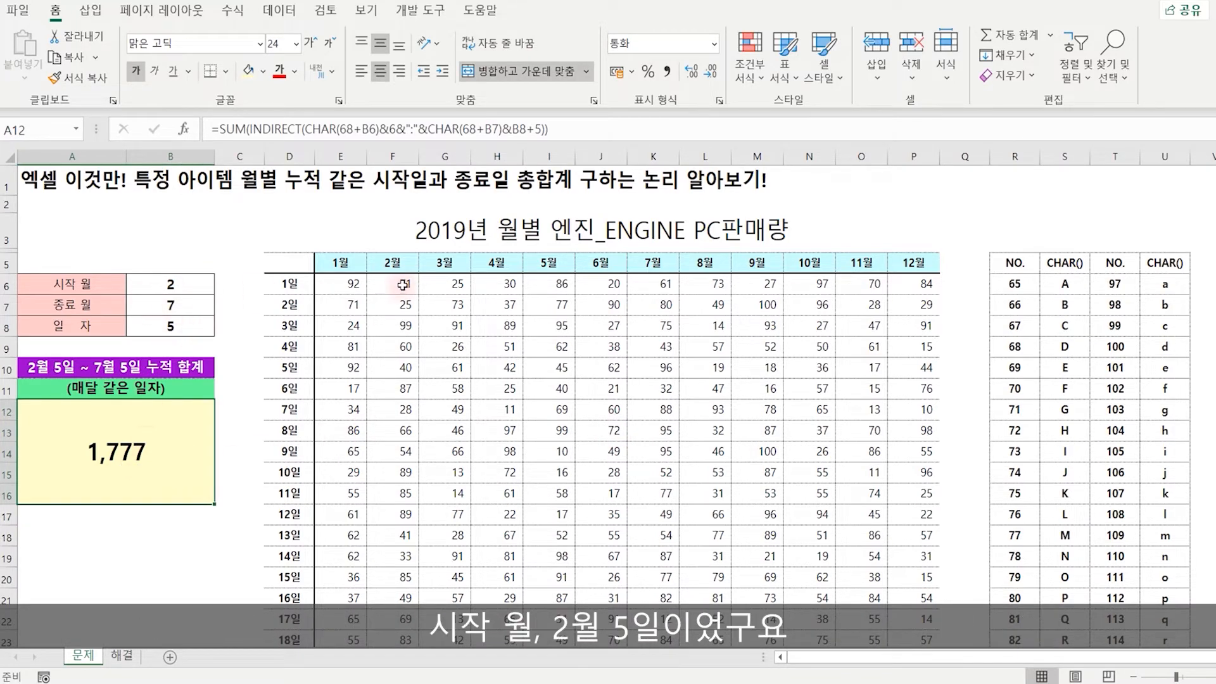
click(402, 285)
drag(402, 285, 404, 366)
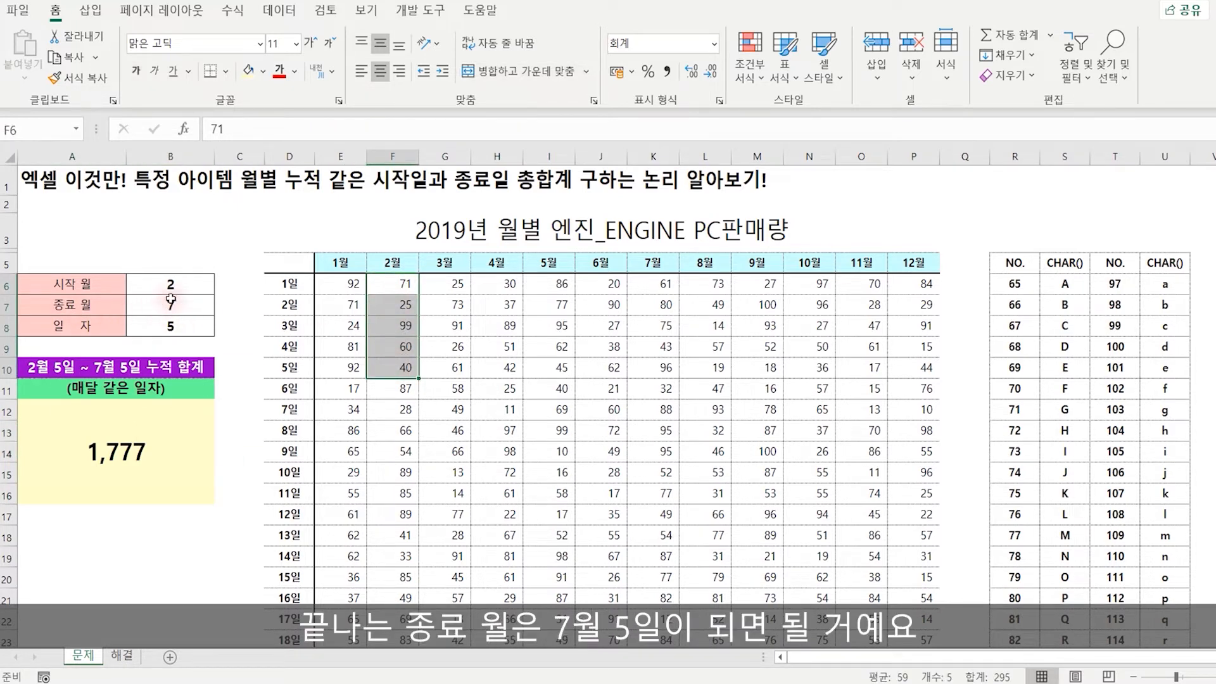
drag(402, 328, 659, 367)
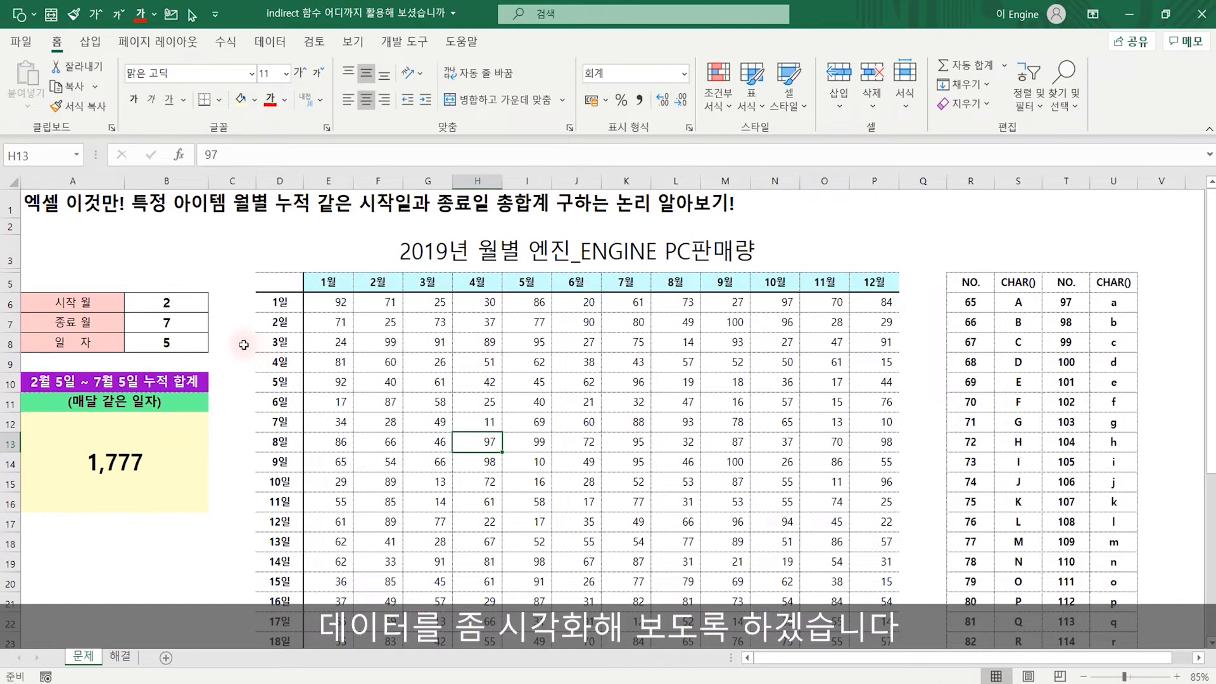
Select the whole sales data range E6:P36 and start a new conditional formatting rule that uses a formula
click(347, 306)
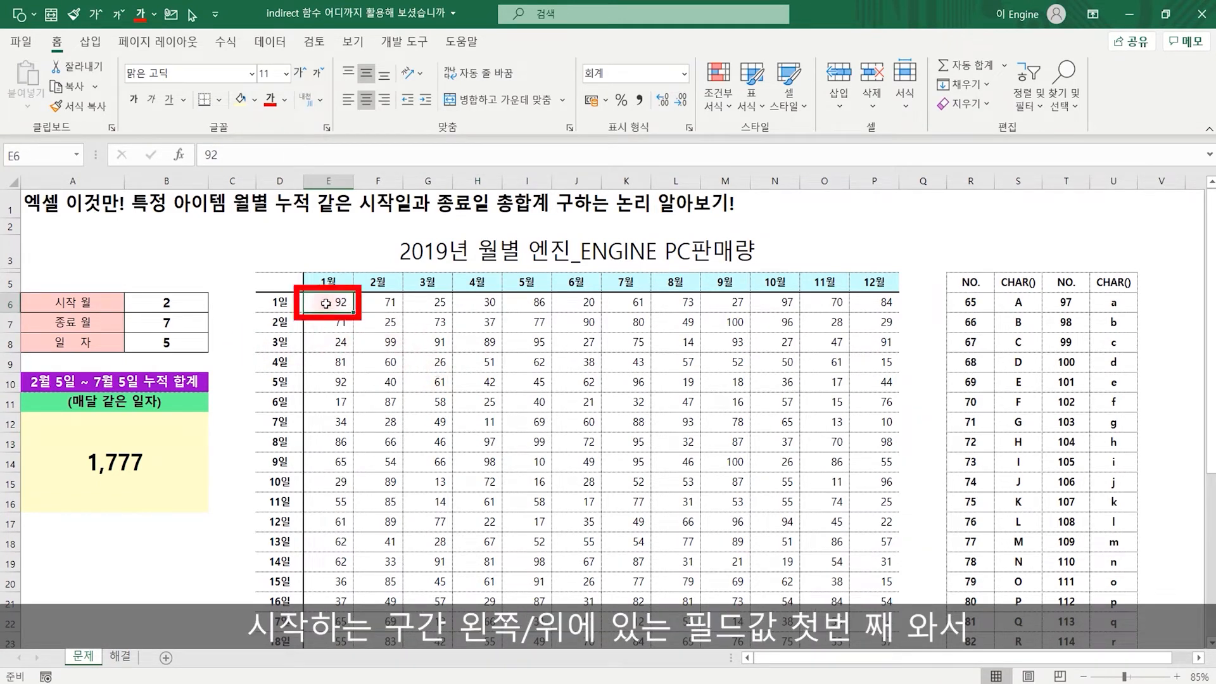
key(ctrl+shift+Right)
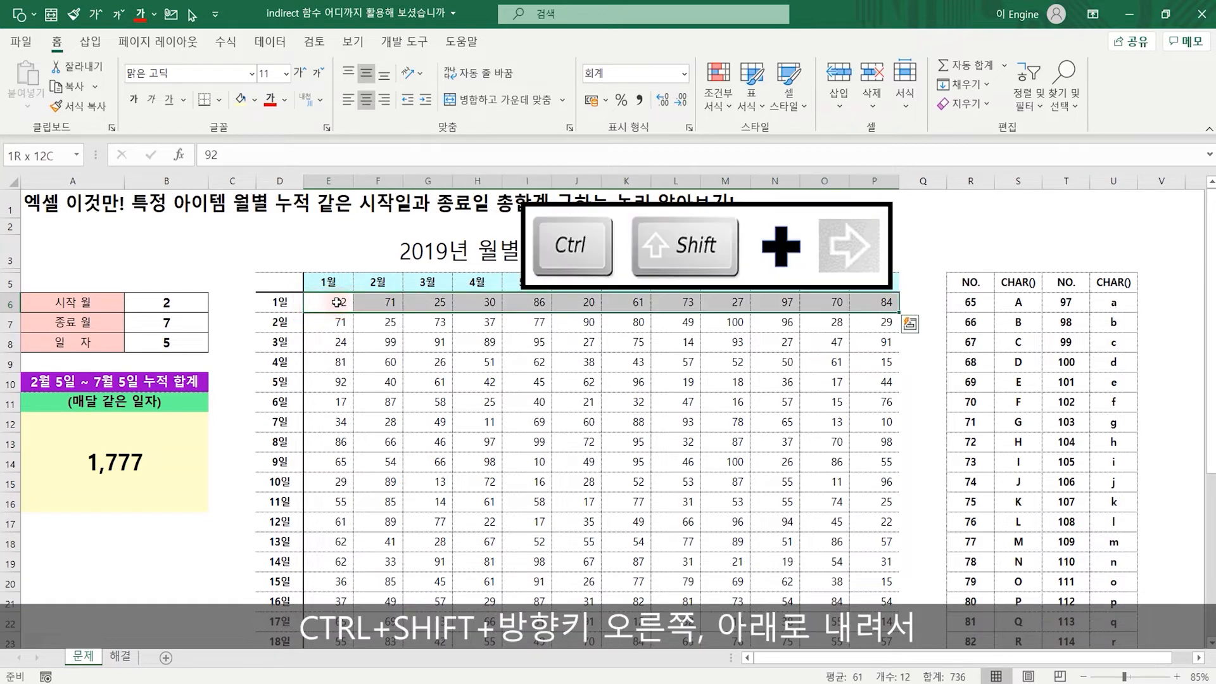
key(ctrl+shift+Down)
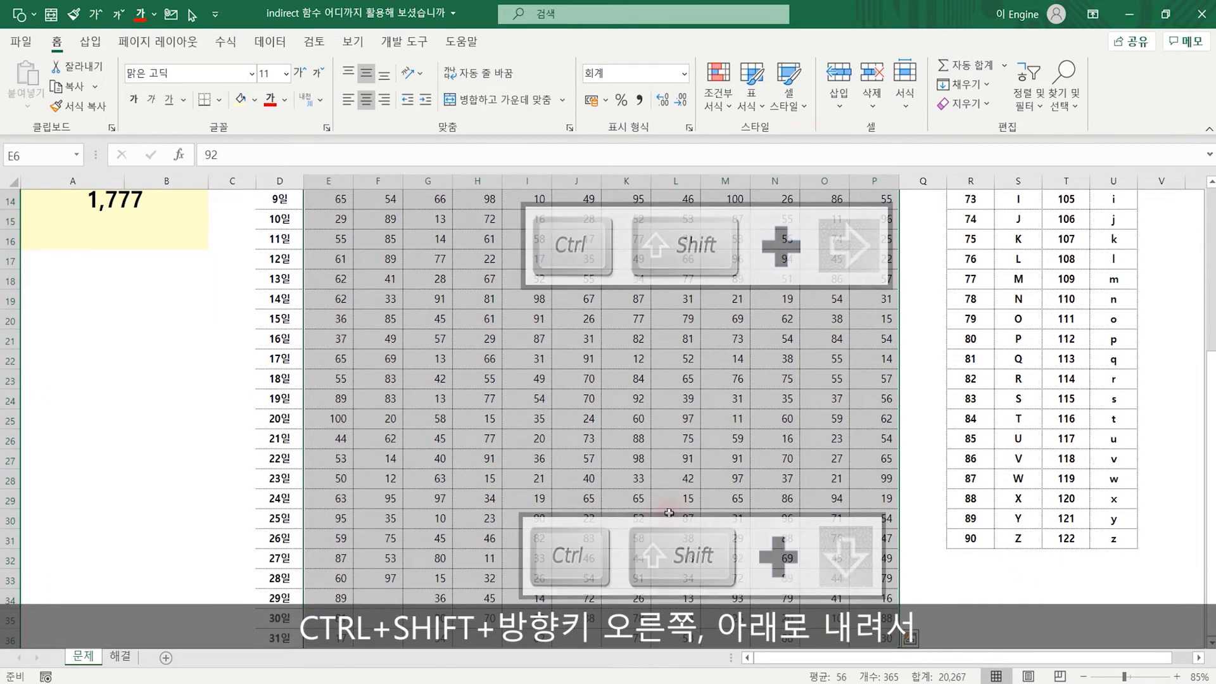
scroll(593, 466, up, 5)
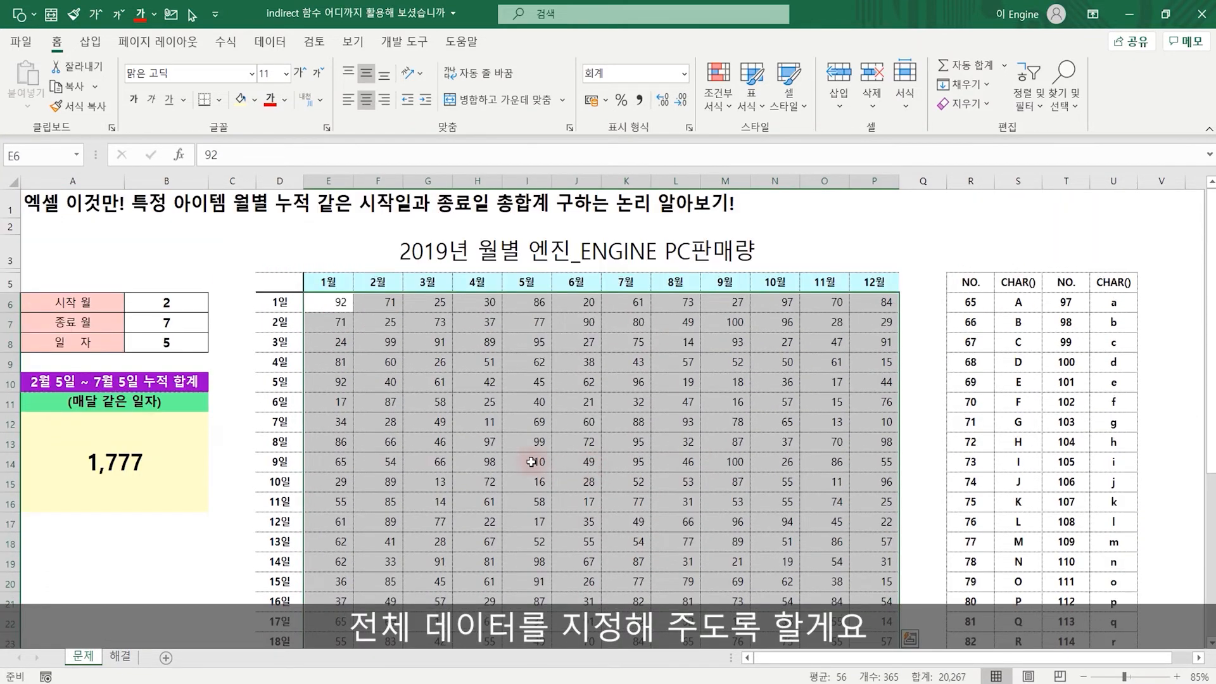
click(714, 96)
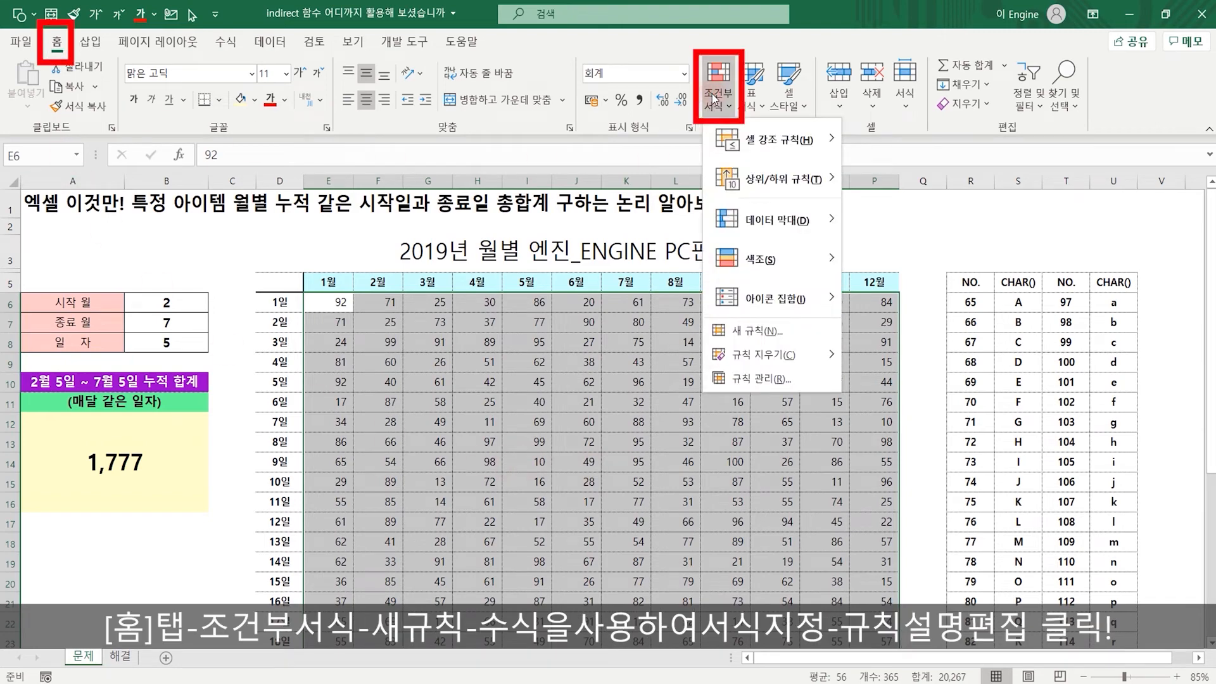
click(758, 330)
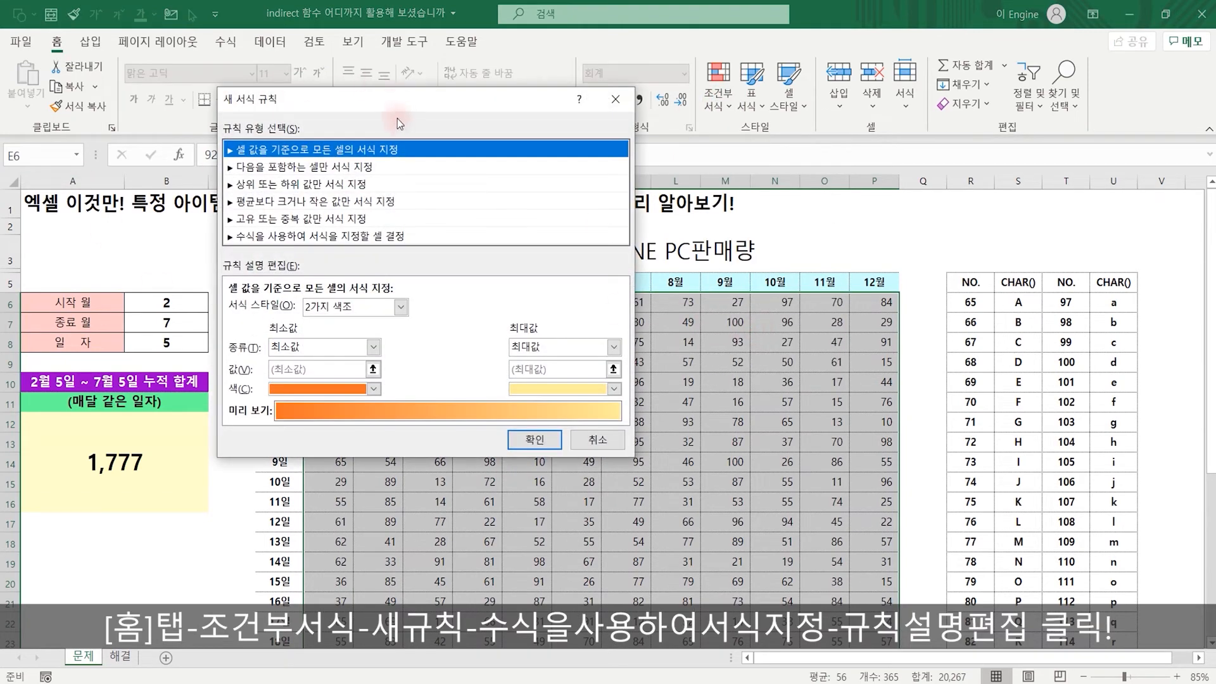
drag(397, 119, 781, 125)
click(682, 256)
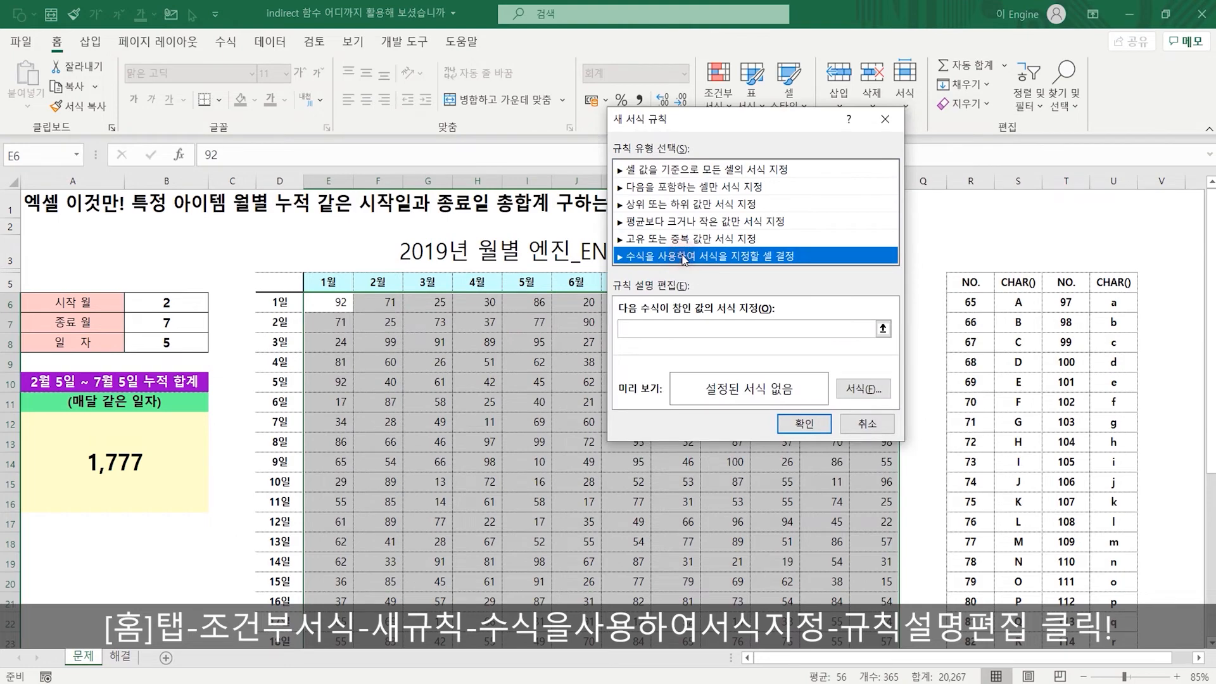
Enter =$B$6=E$5 as the rule formula to match the start month, keeping only the header's row absolute
click(661, 329)
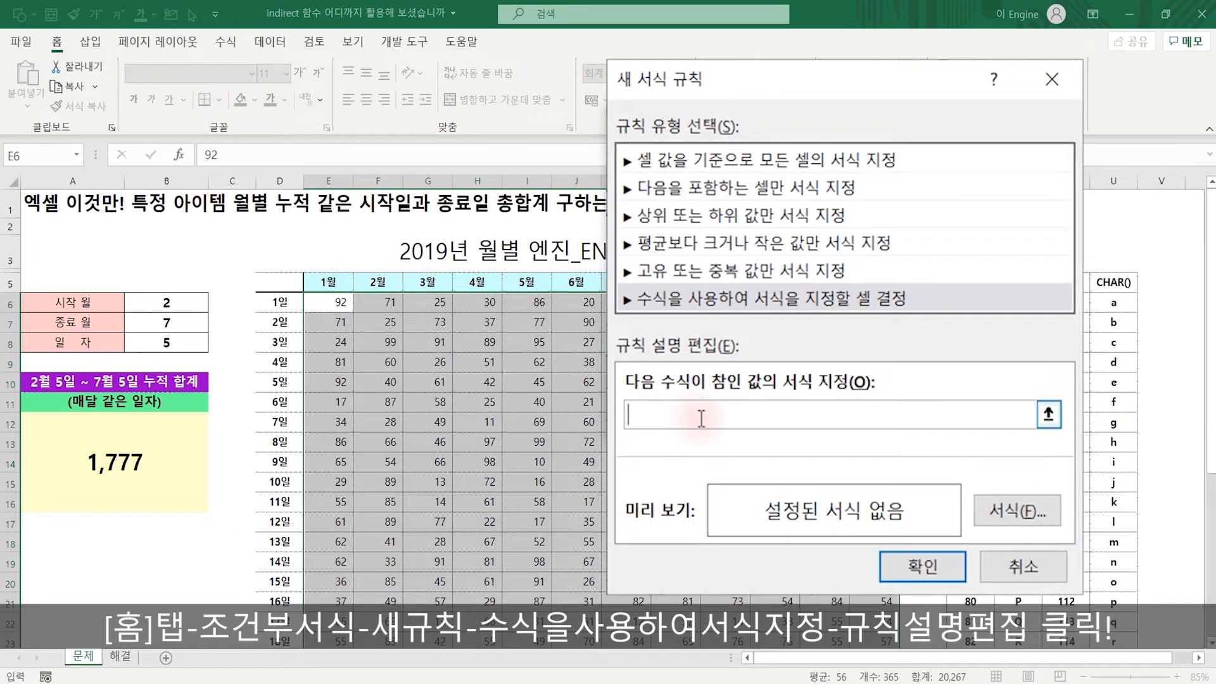
click(168, 304)
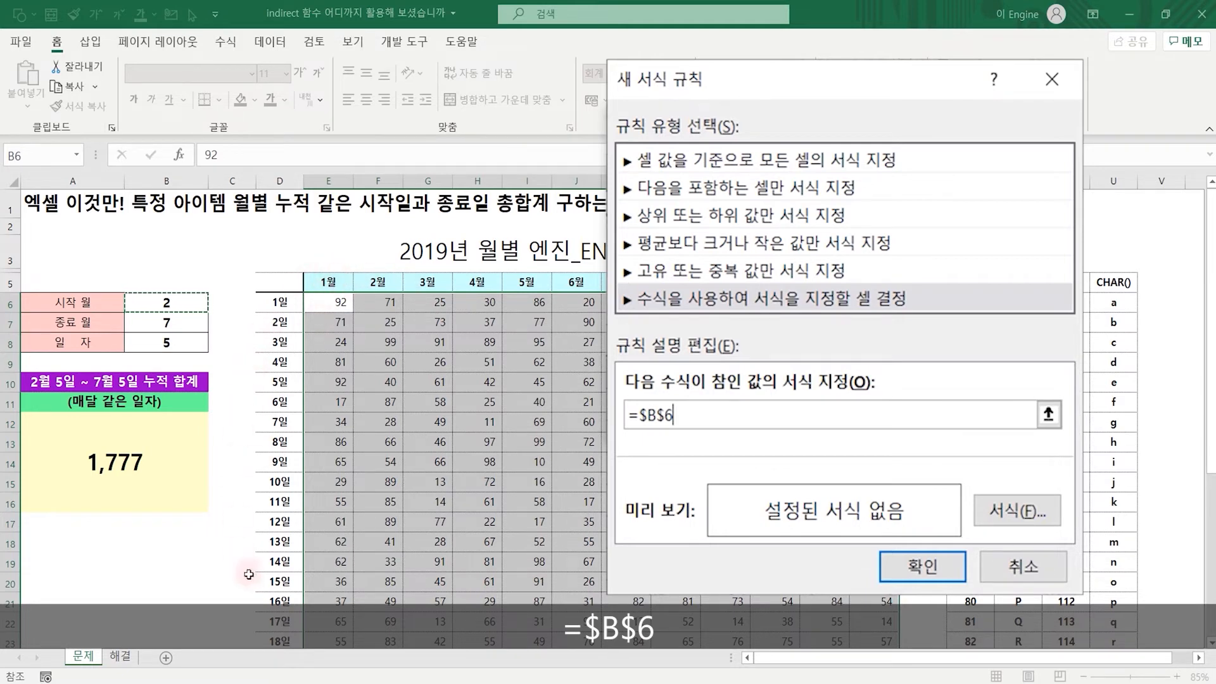
text(=)
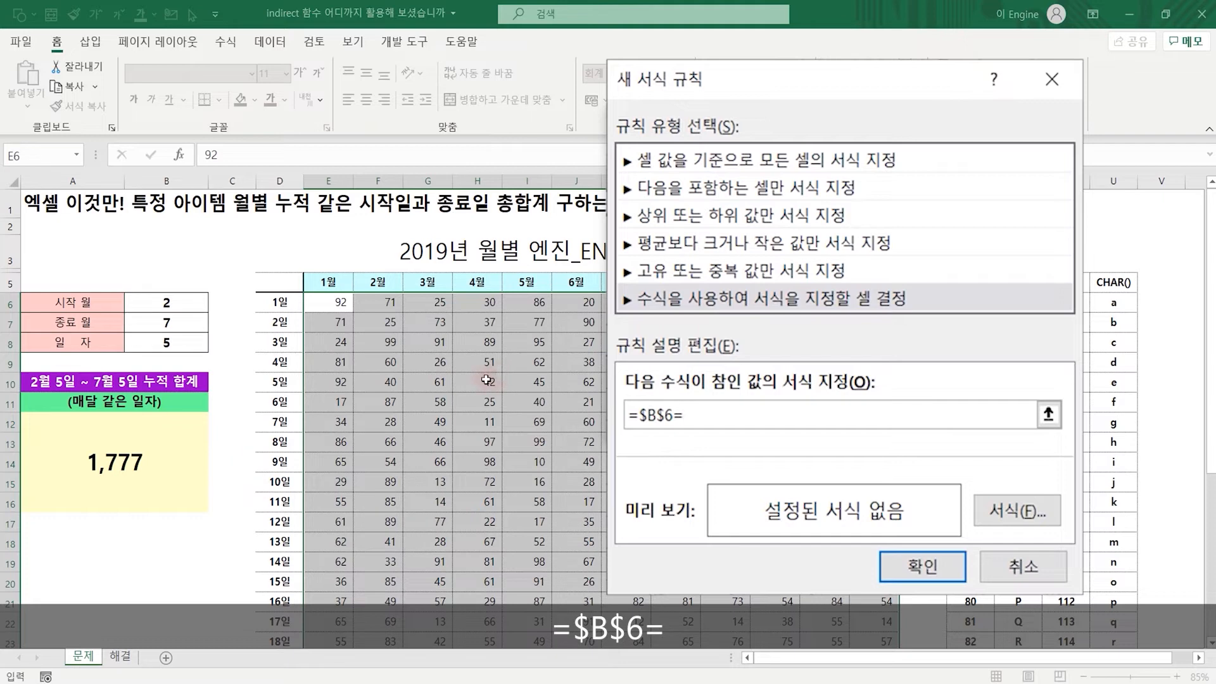
click(336, 283)
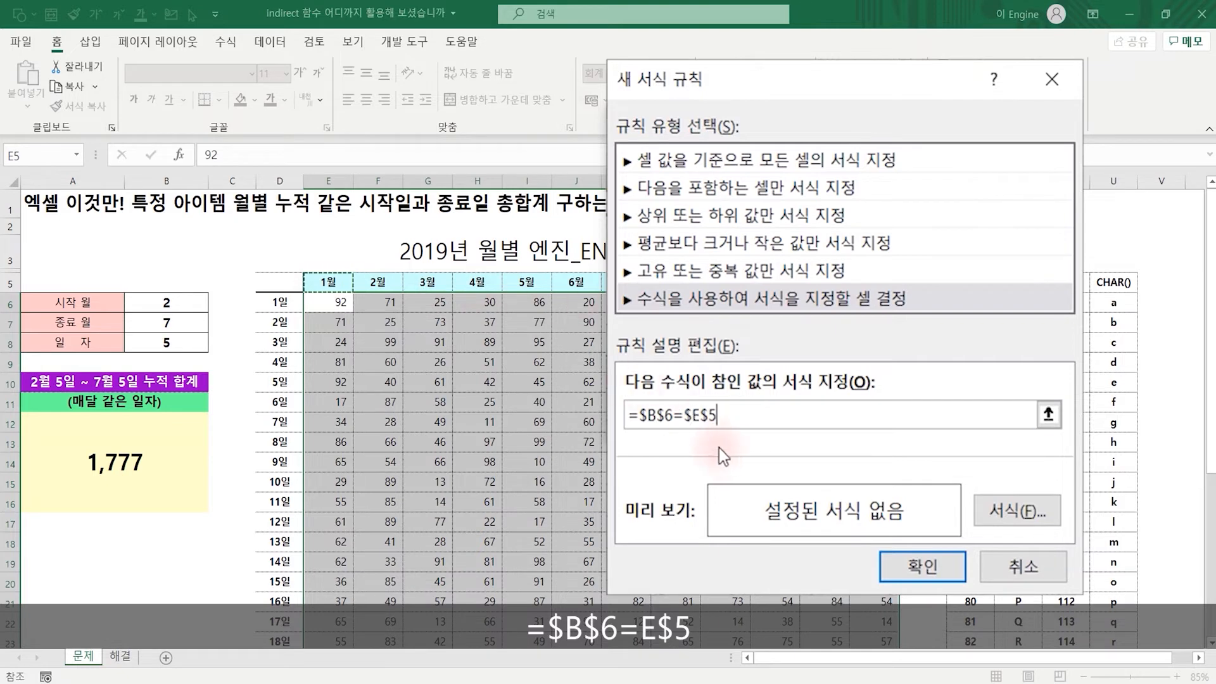
key(F4)
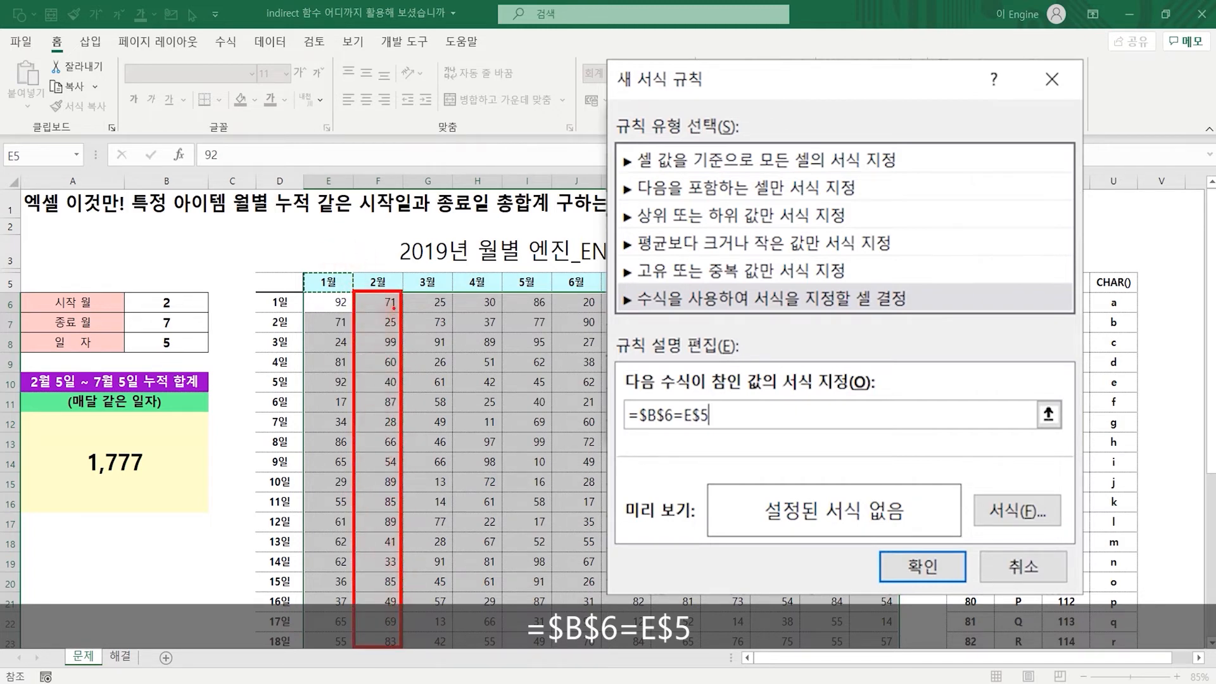
drag(393, 307, 376, 346)
drag(382, 391, 355, 433)
drag(393, 458, 379, 500)
drag(384, 445, 369, 455)
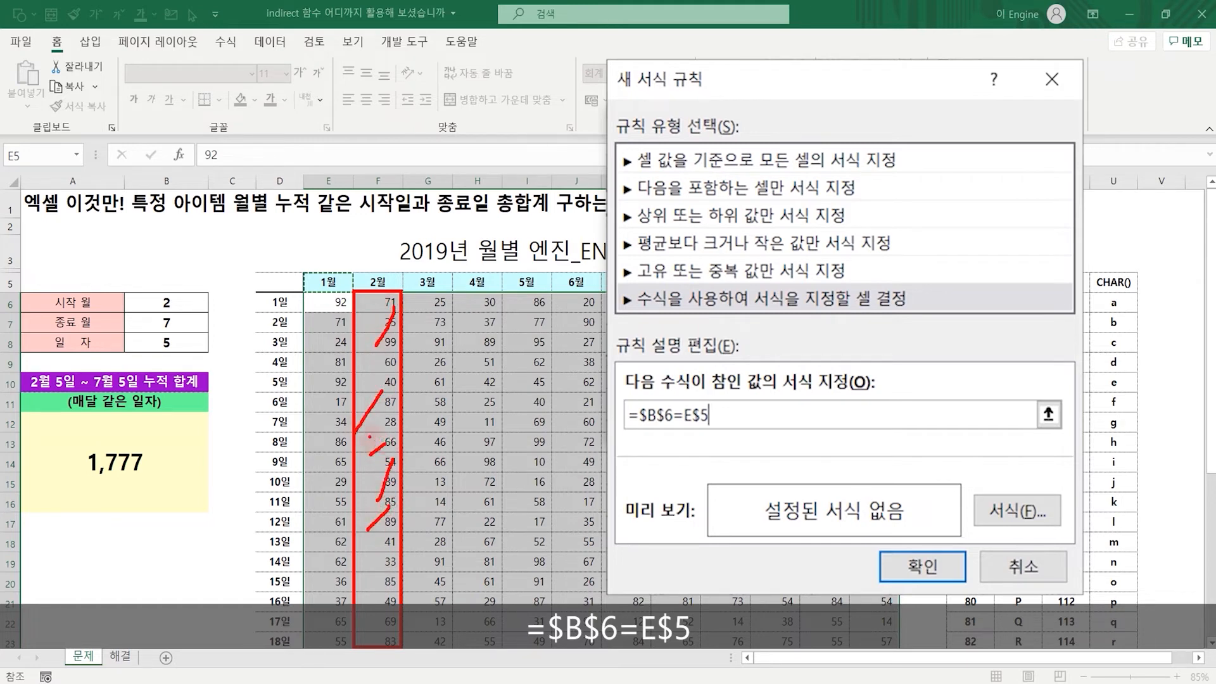
mouse_move(397, 288)
mouse_down()
mouse_move(356, 273)
mouse_move(397, 288)
mouse_up()
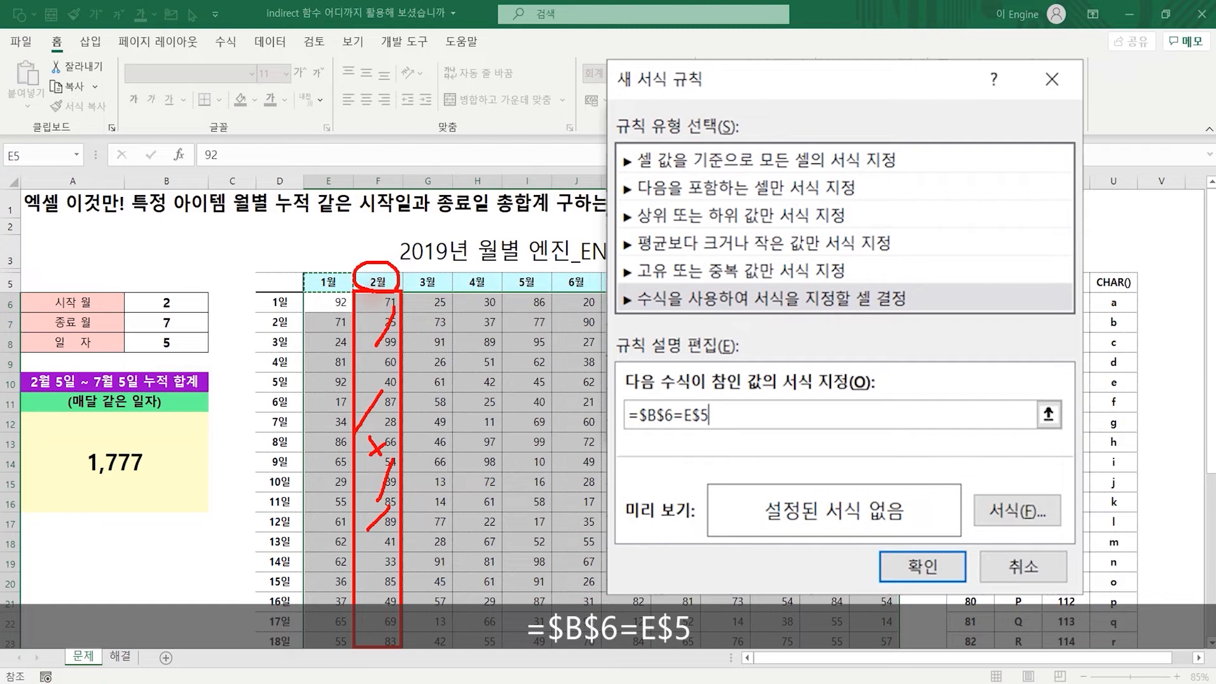
drag(373, 295, 365, 316)
mouse_move(388, 300)
mouse_down()
mouse_move(355, 437)
mouse_move(365, 514)
mouse_up()
drag(388, 507, 364, 579)
drag(394, 568, 376, 607)
key(Escape)
Give the start month rule a light gold fill, apply it and check the February column
click(1016, 511)
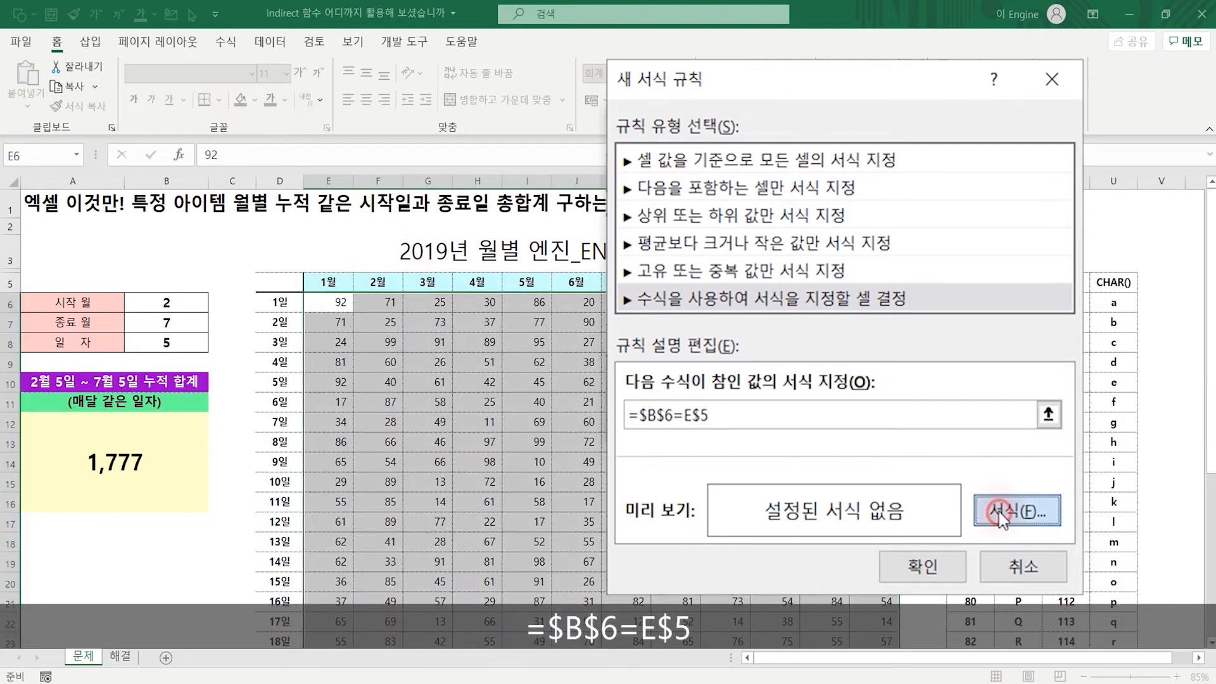
click(380, 44)
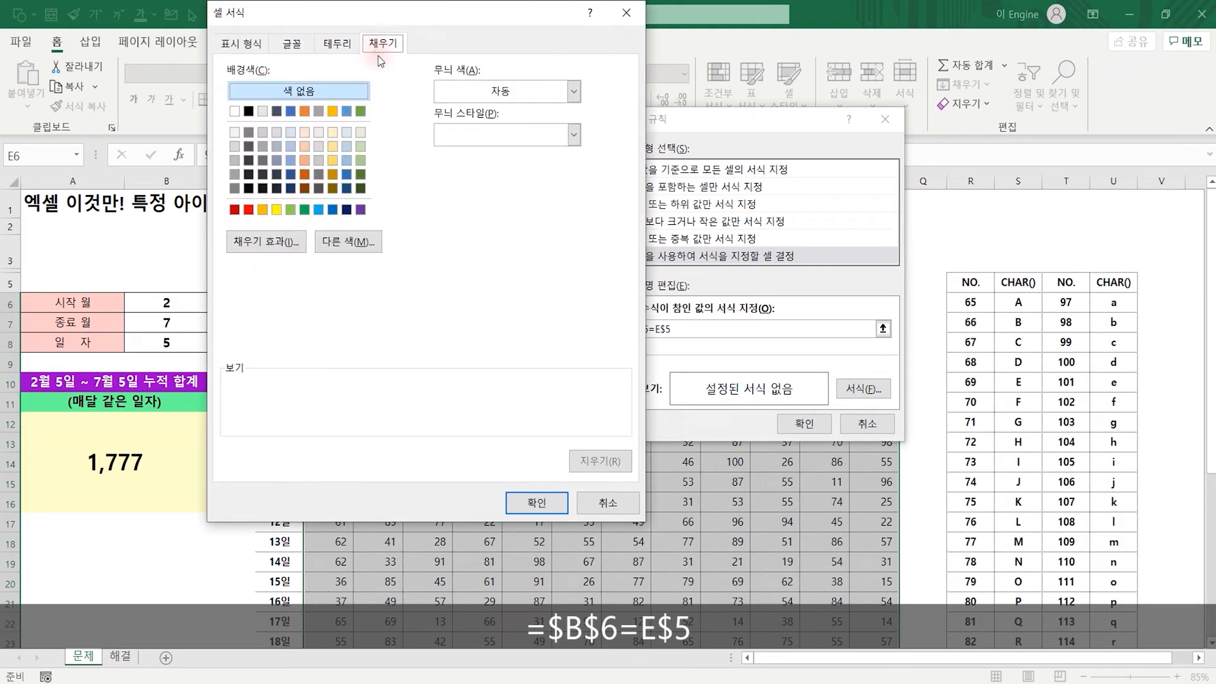
click(332, 133)
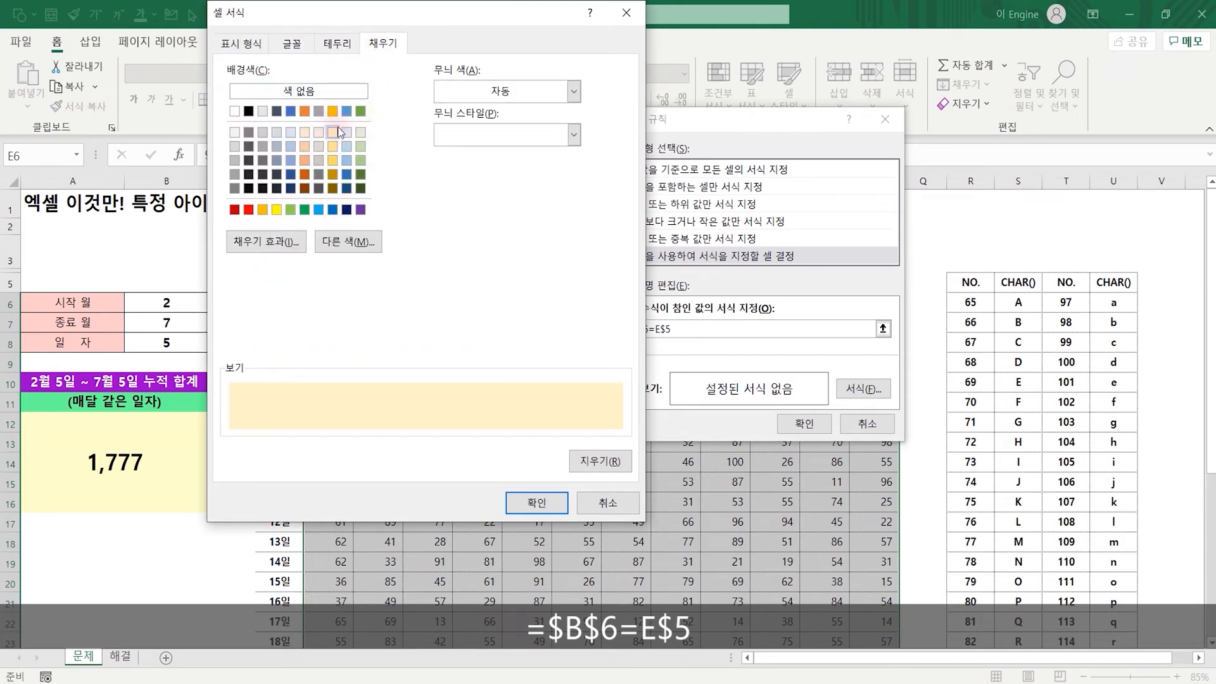
click(537, 502)
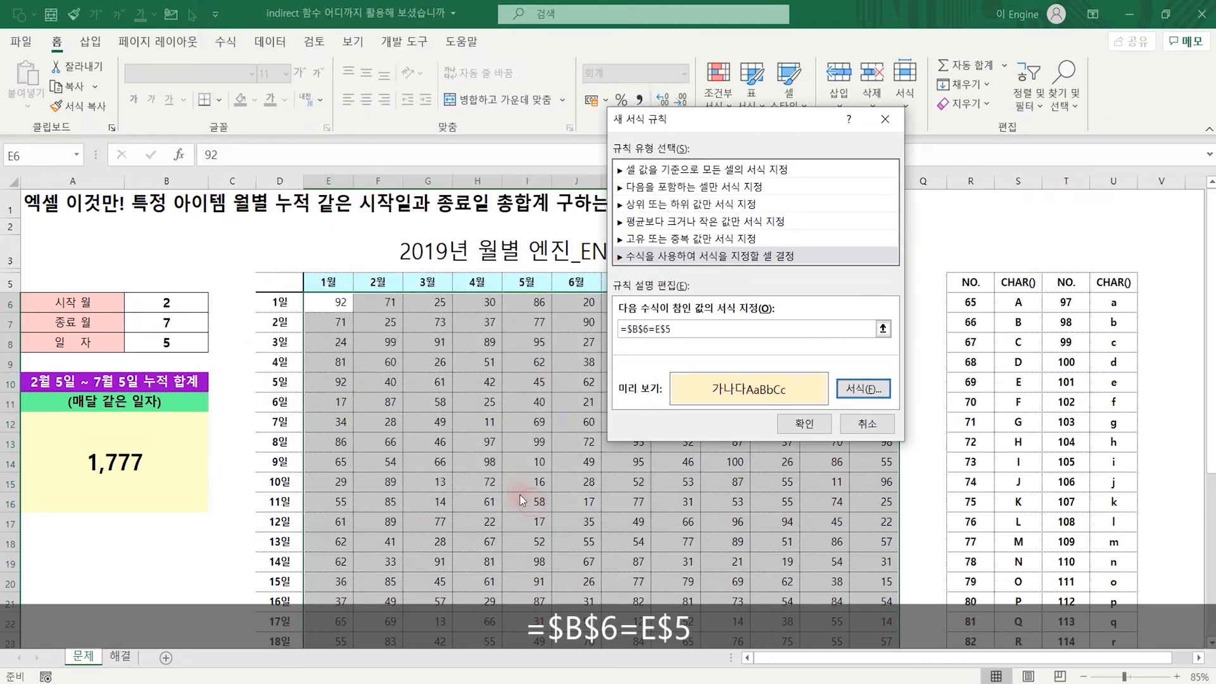
click(774, 423)
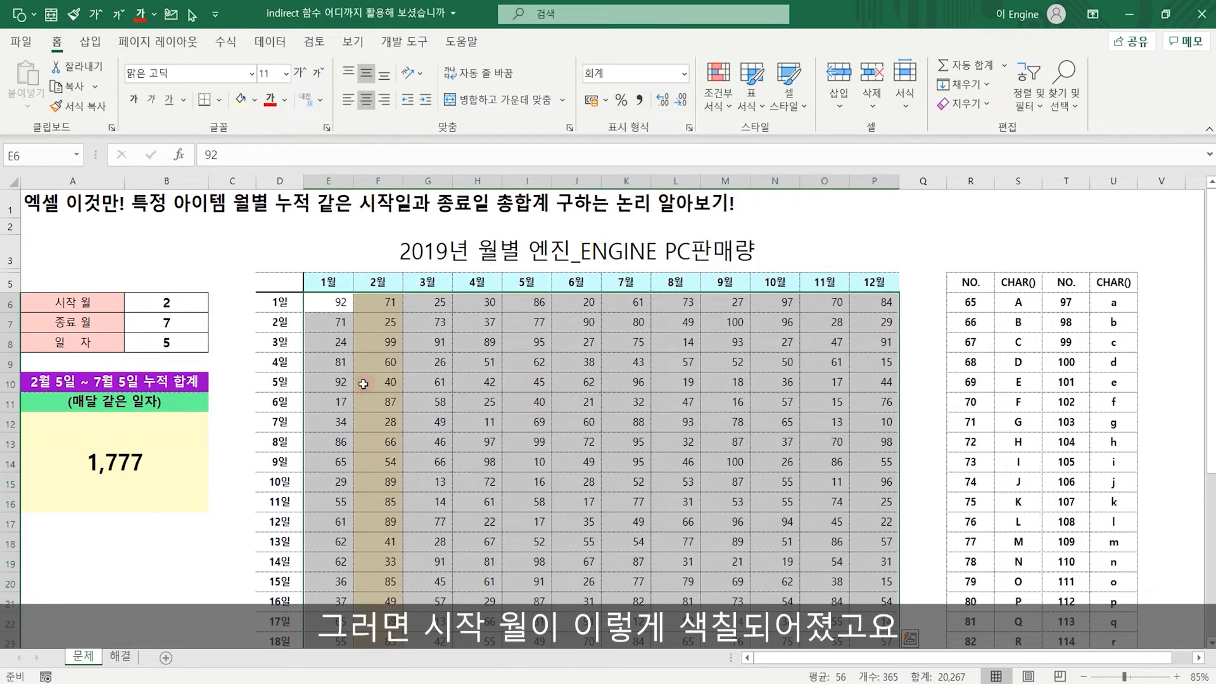
drag(386, 302, 386, 582)
click(380, 439)
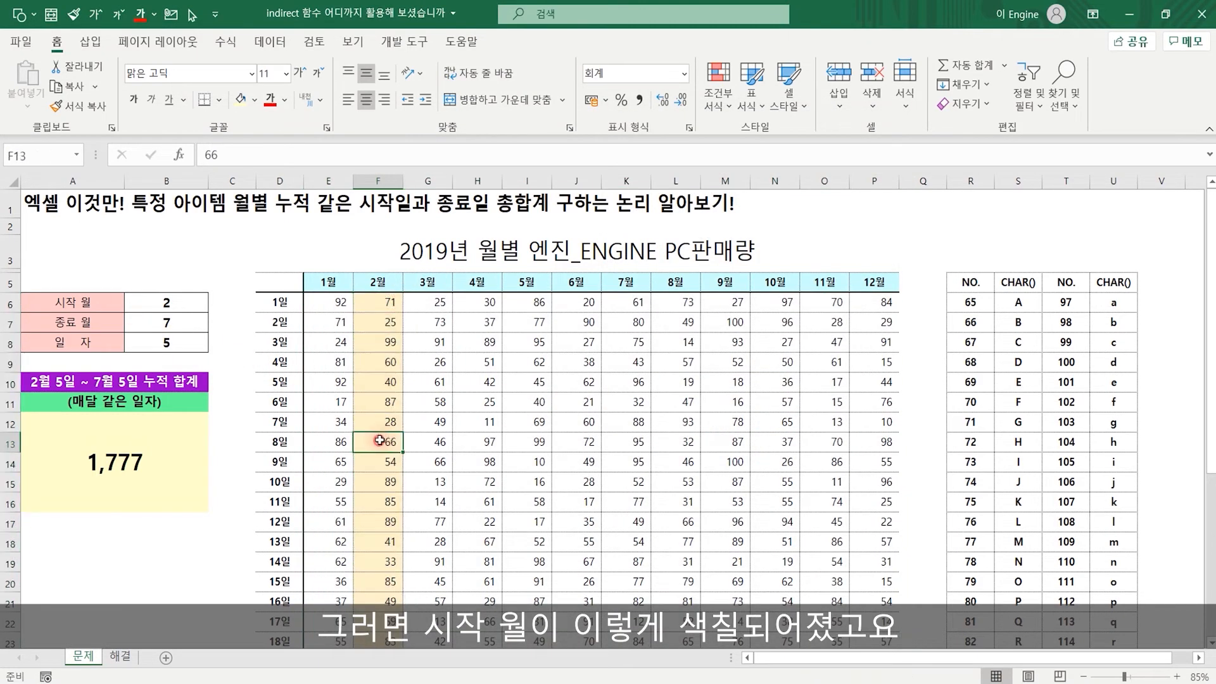
Reselect the sales data E6:P36 and create a second formula-based conditional formatting rule
click(335, 302)
key(ctrl+shift+Right)
key(ctrl+shift+Down)
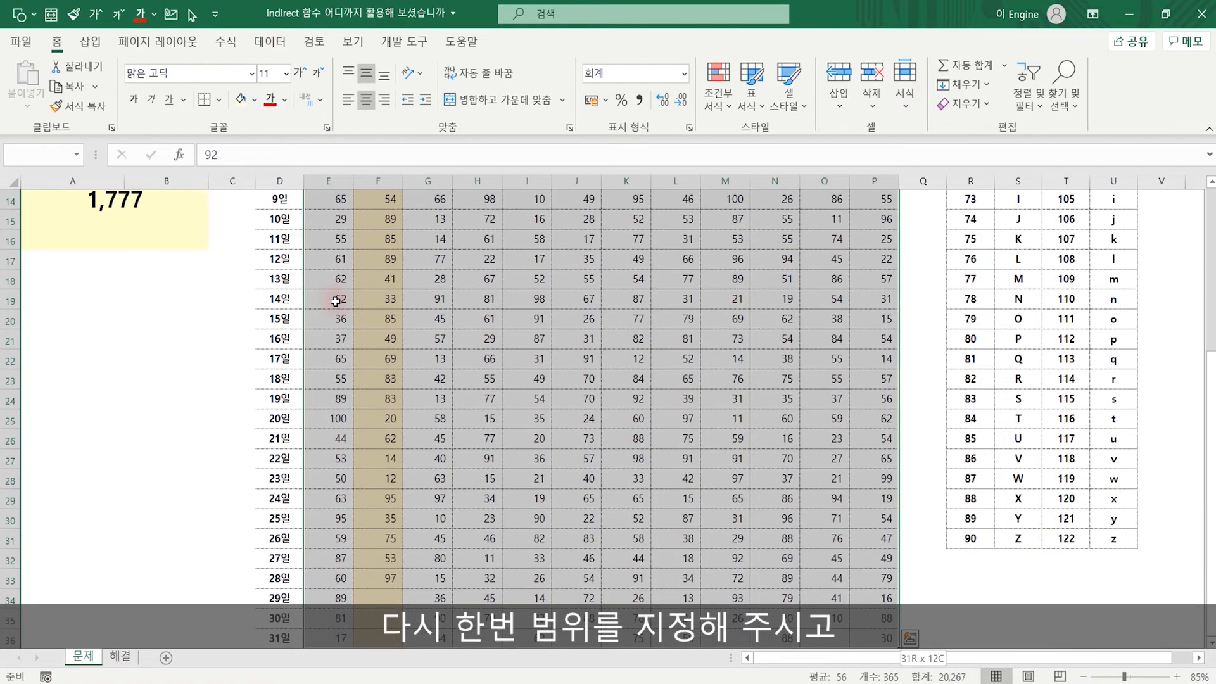
scroll(708, 428, up, 4)
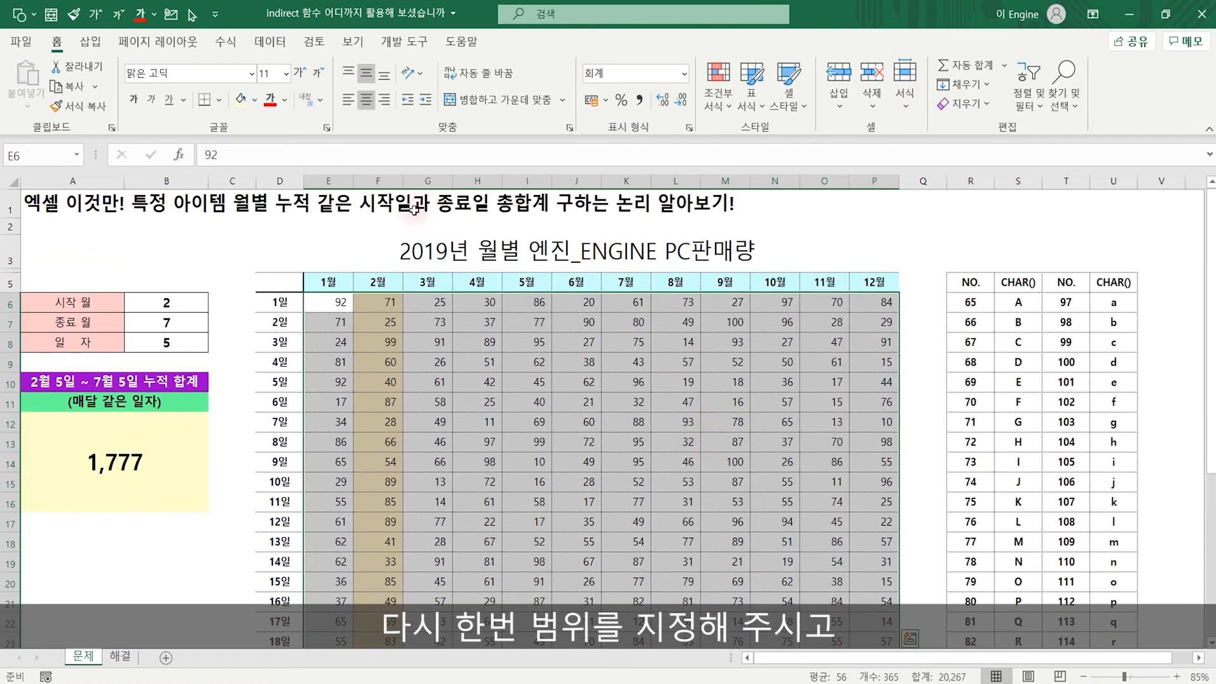
click(720, 92)
click(760, 331)
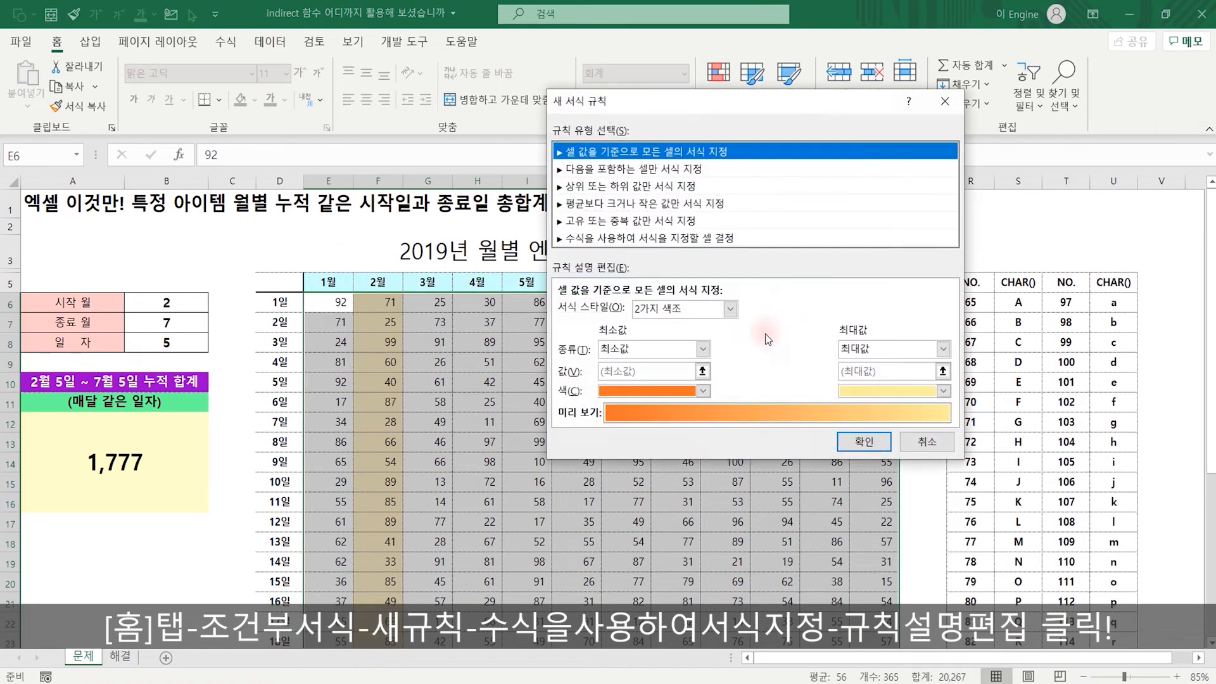
click(611, 239)
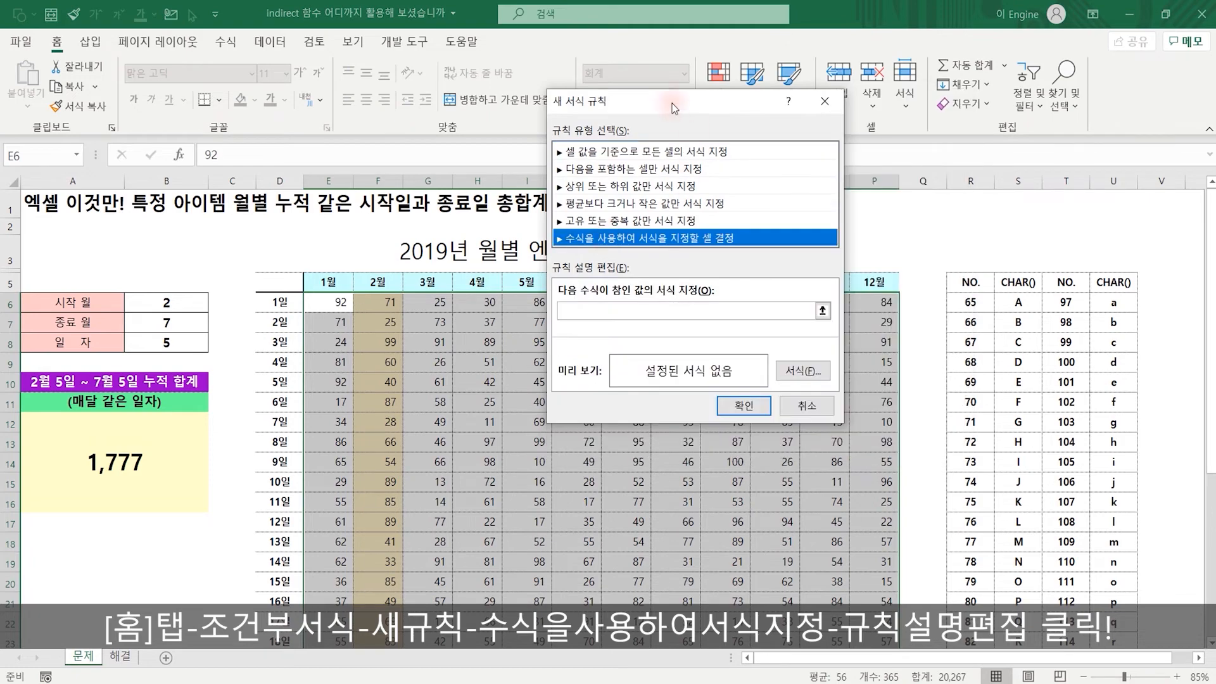
drag(671, 104, 902, 135)
Enter =$B$7=E$5 as the rule formula to match the end month against the month headers
click(848, 343)
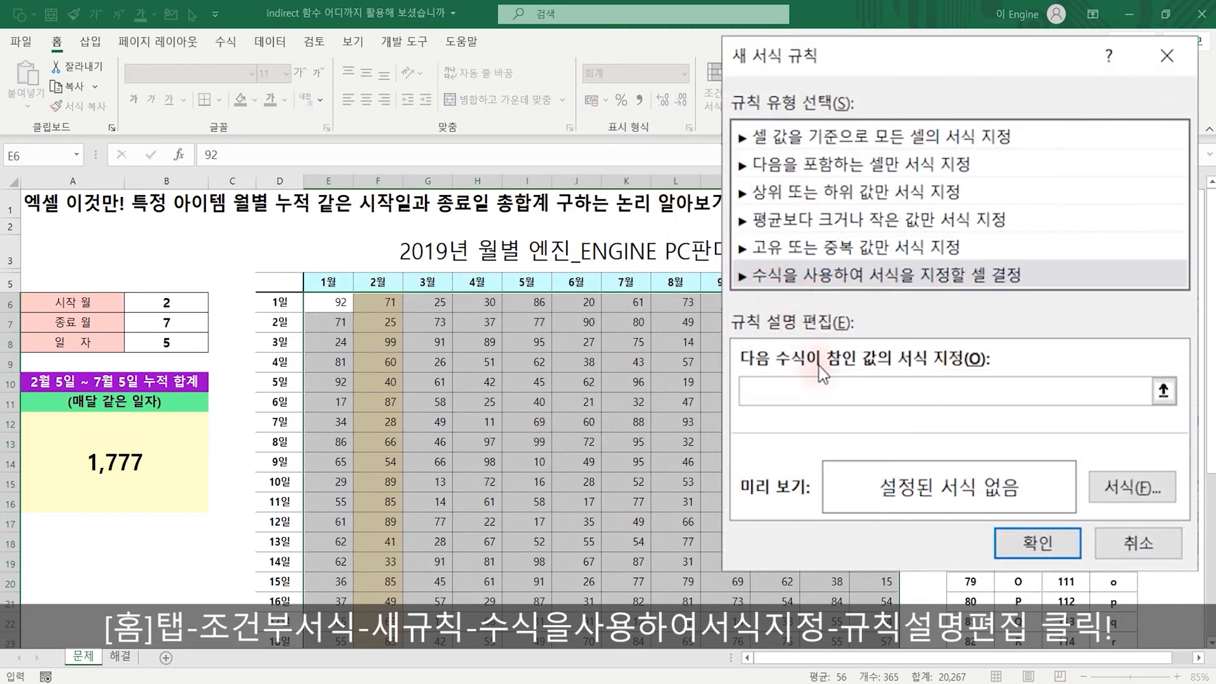
click(166, 324)
text(=)
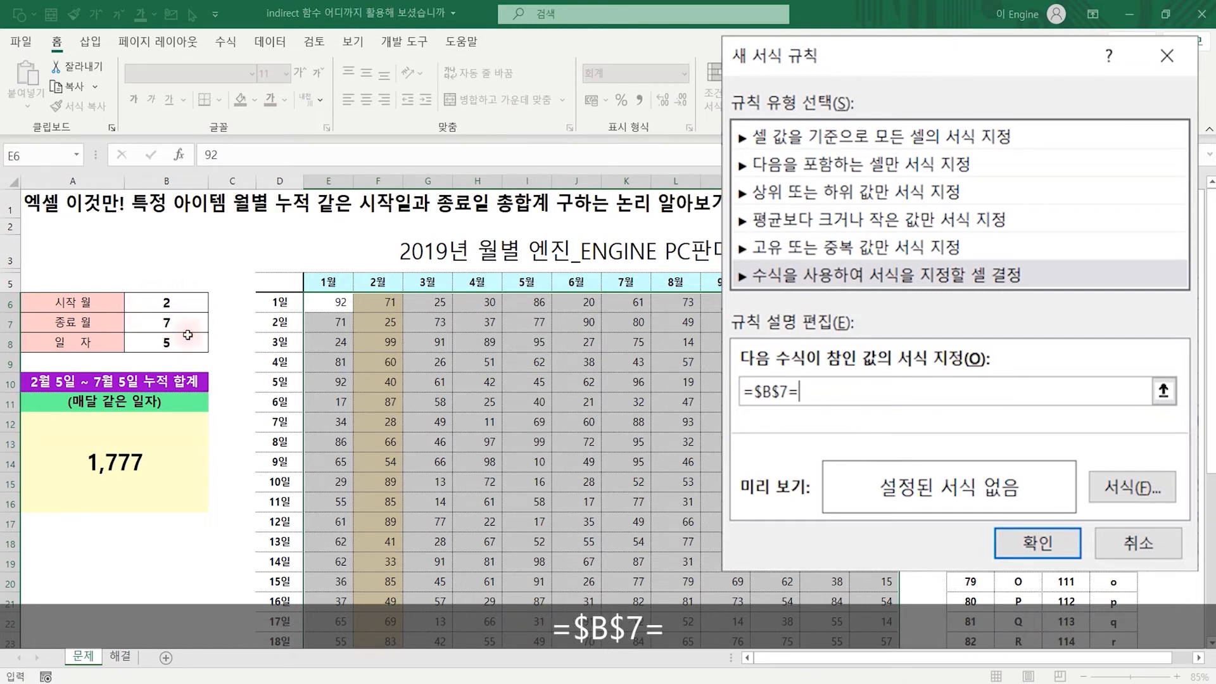
click(345, 282)
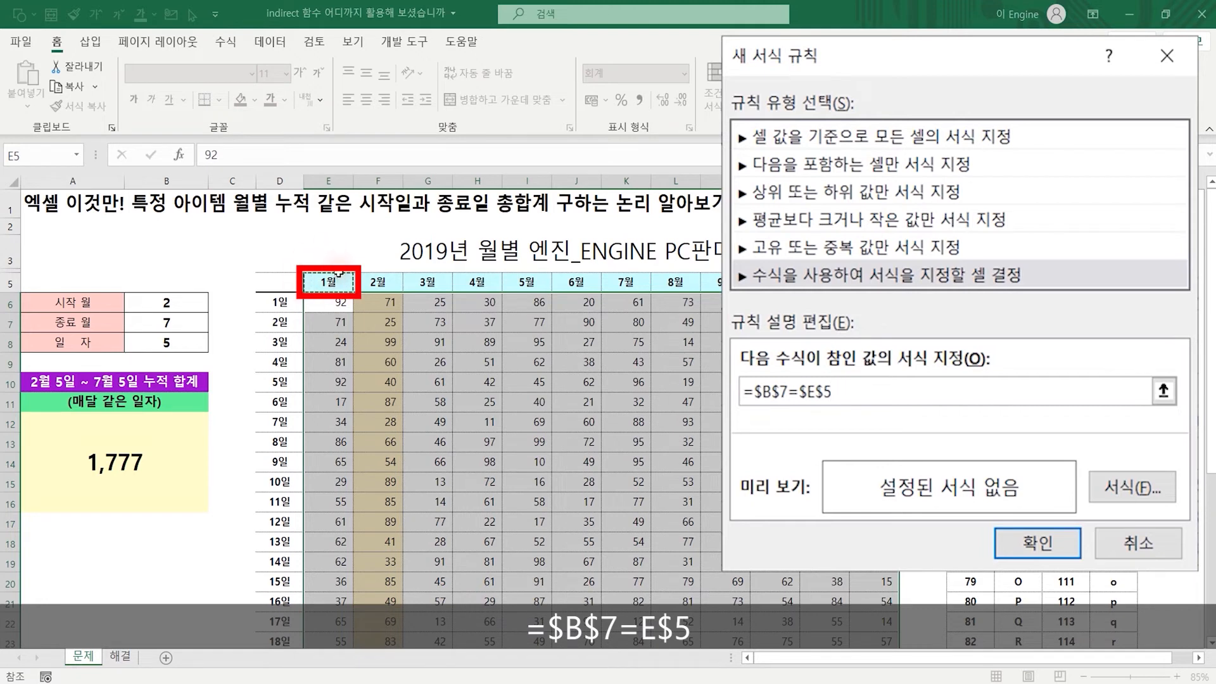
key(F4)
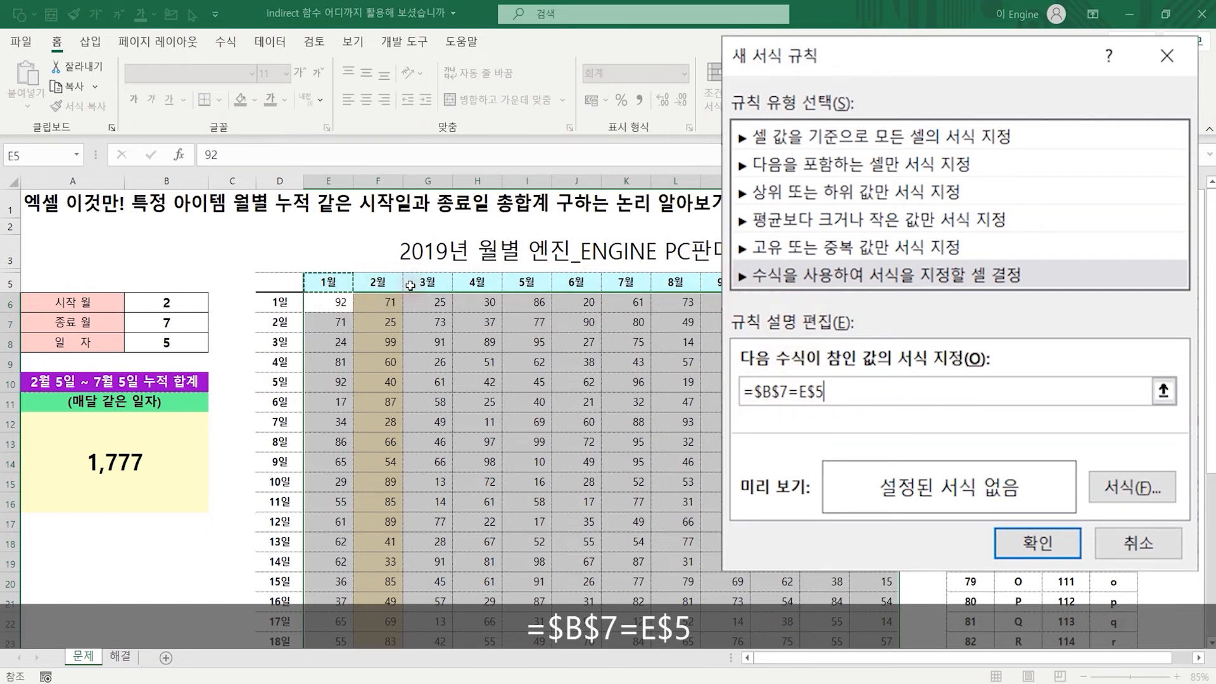
Give the end month rule a light grey fill, apply it and check the July column
click(1140, 486)
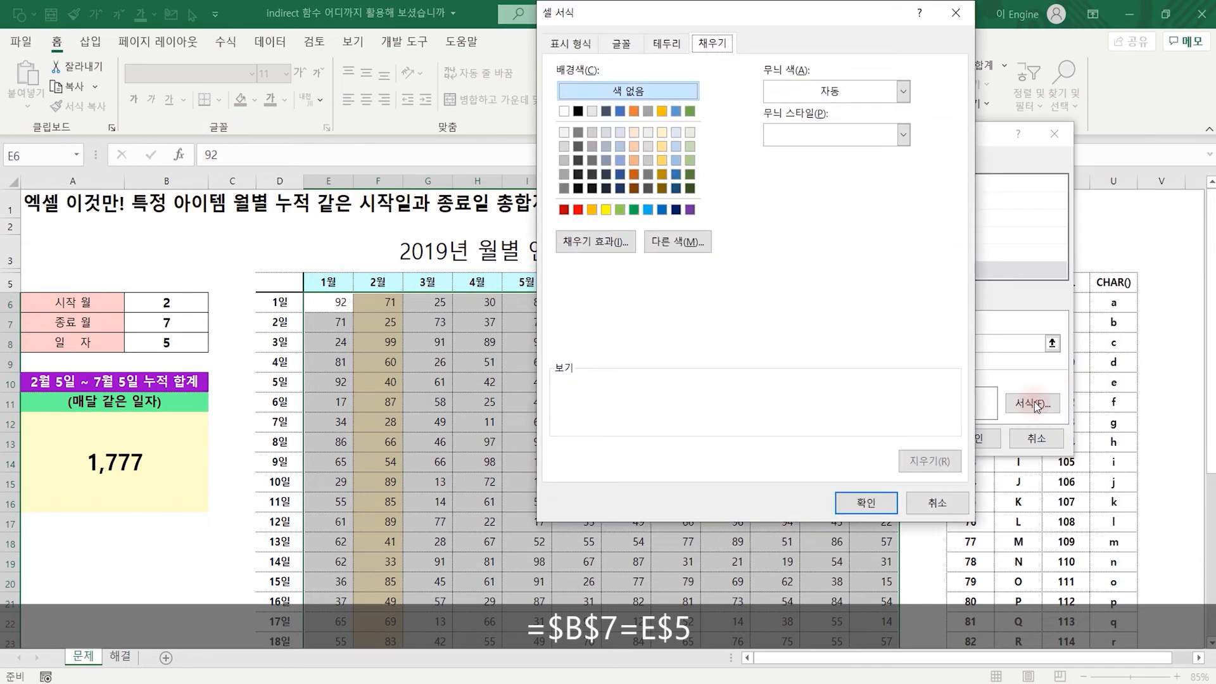
click(564, 132)
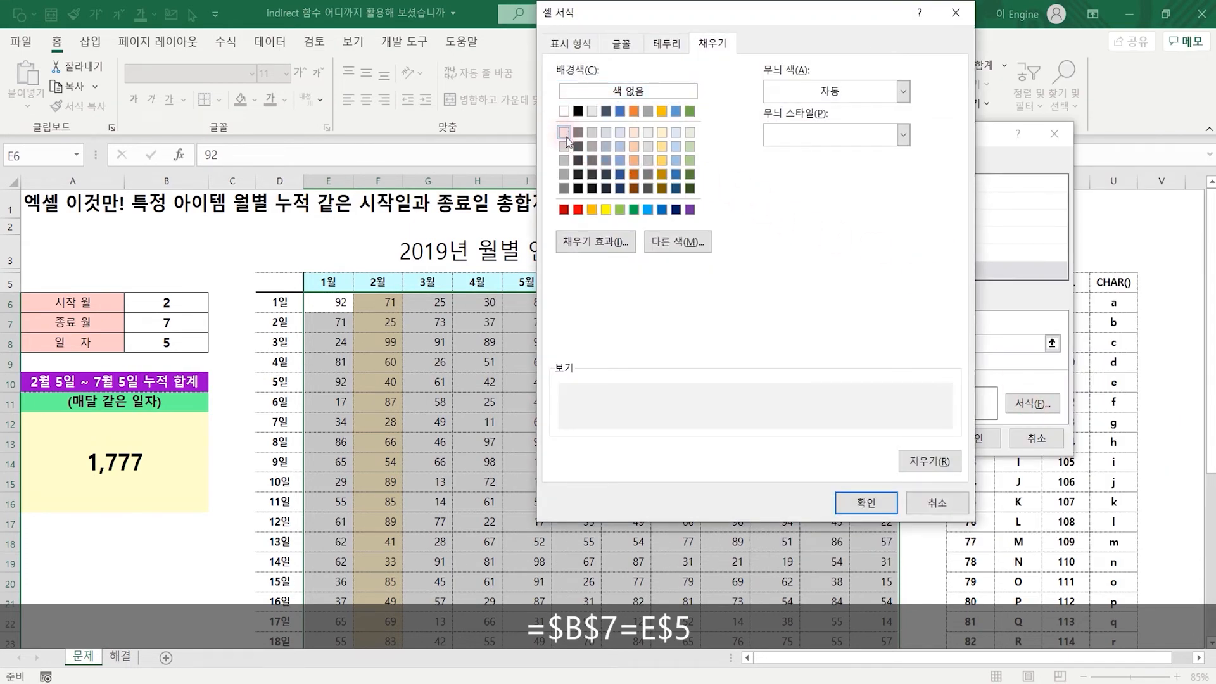
click(865, 502)
click(969, 438)
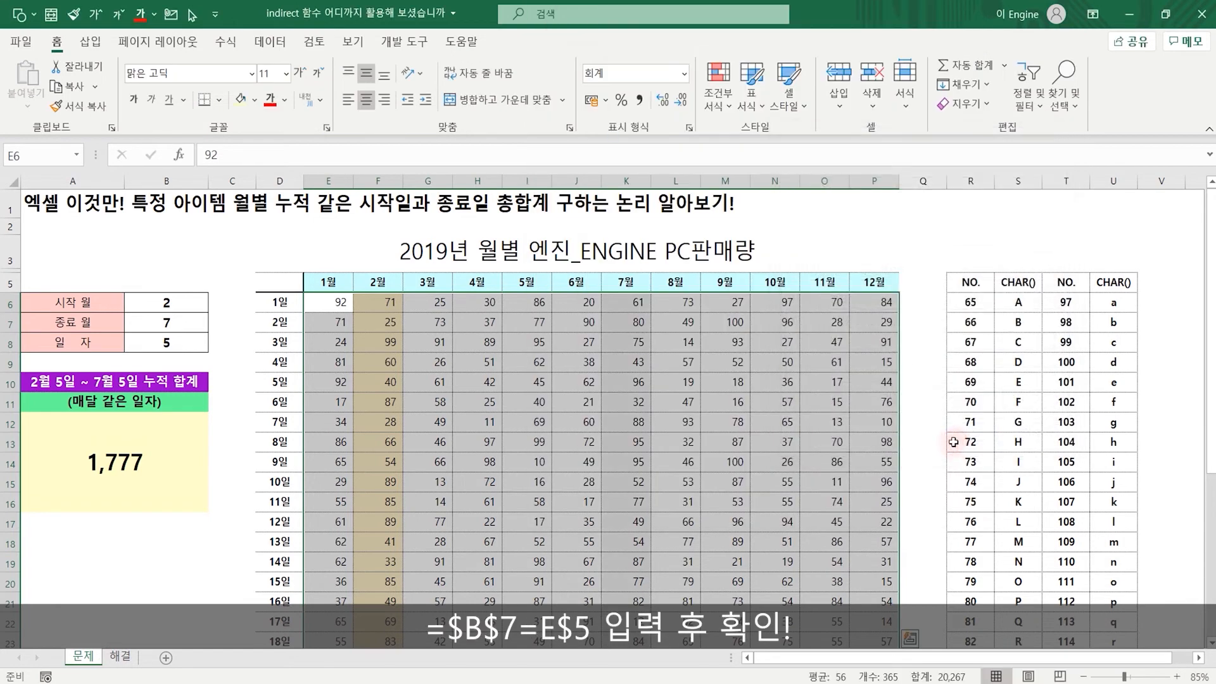
click(690, 404)
drag(627, 300, 633, 563)
click(635, 483)
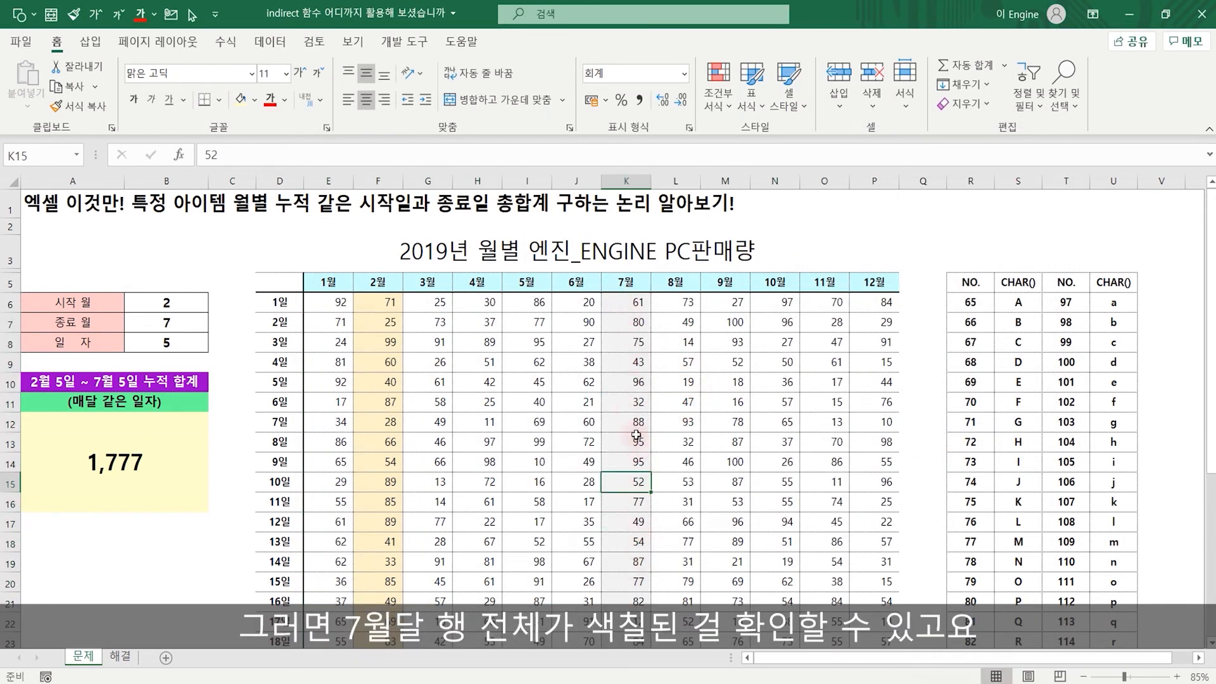
Select the sales data E6:P36 again and start a third conditional formatting rule that uses a formula
click(328, 302)
key(ctrl+shift+Right)
key(ctrl+shift+Down)
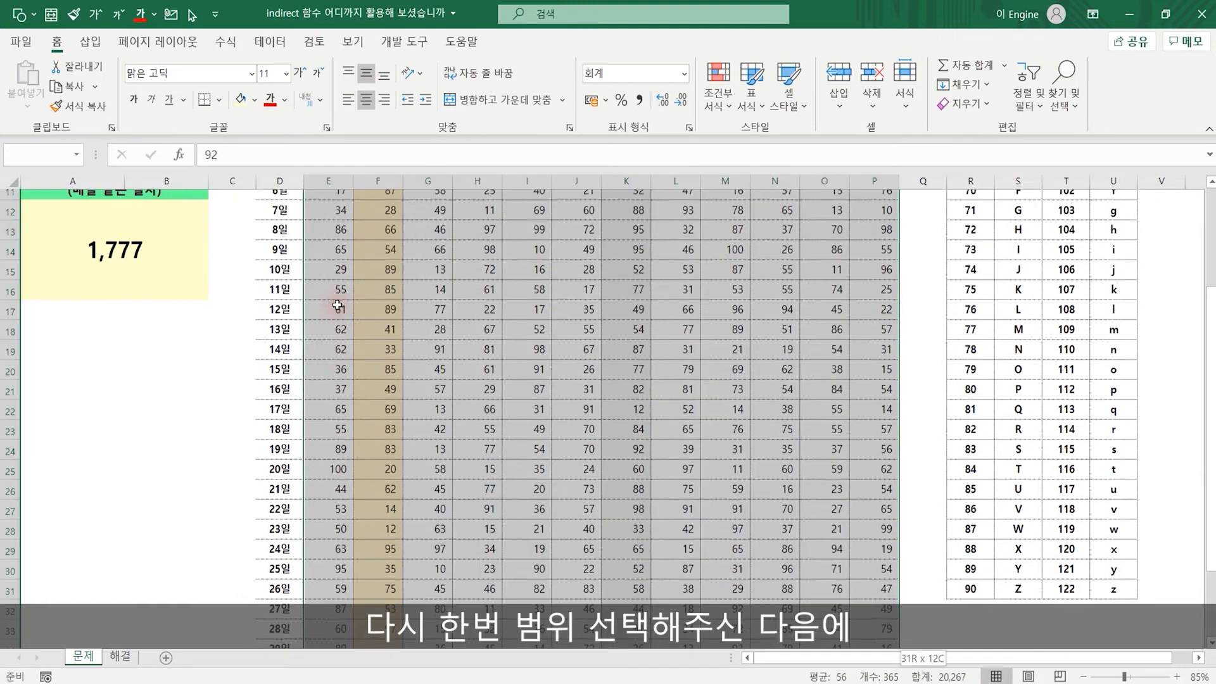
scroll(326, 312, up, 5)
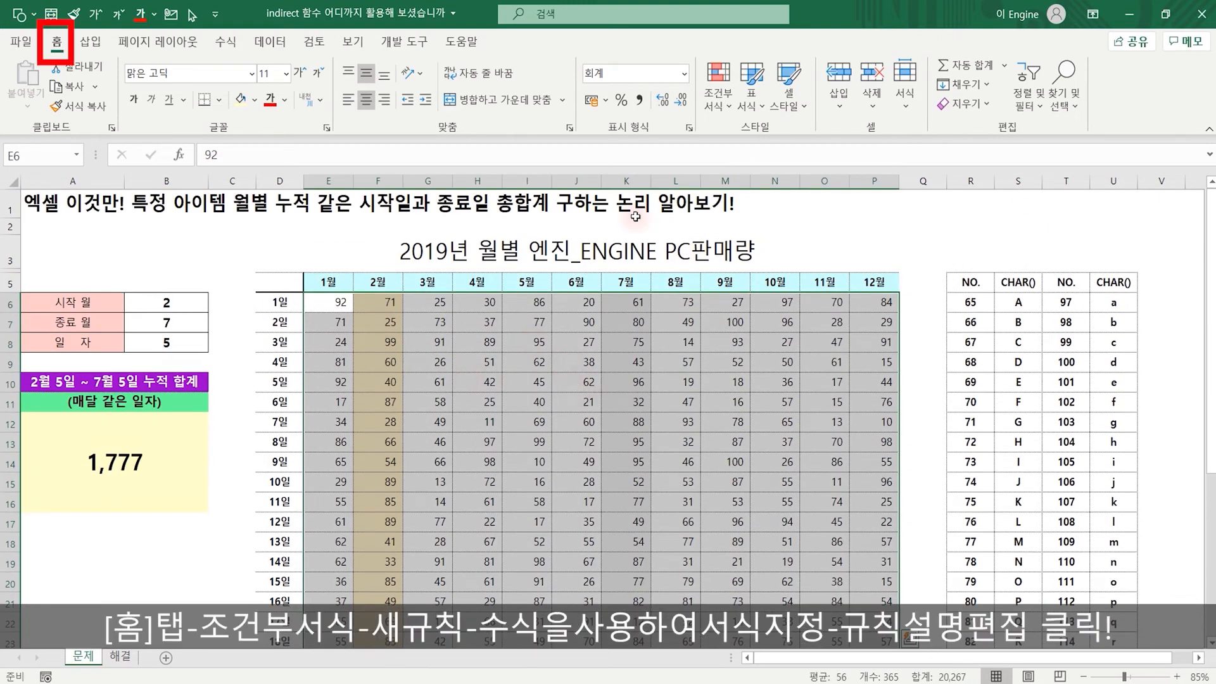
click(716, 108)
click(759, 335)
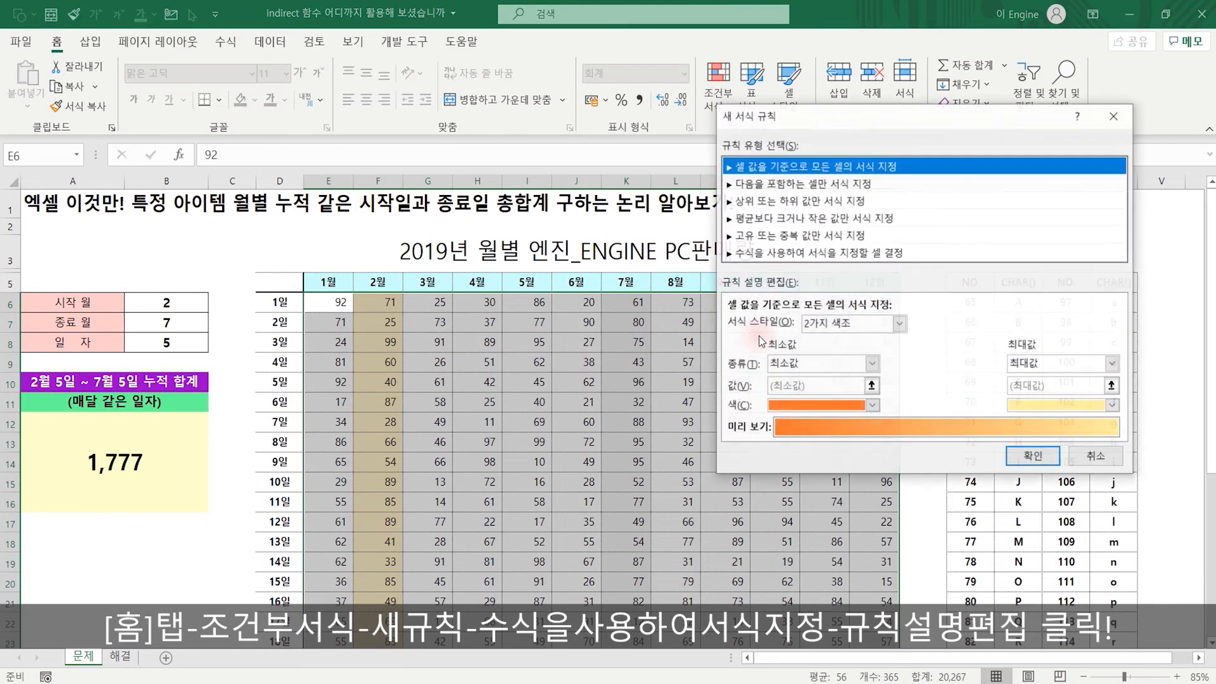
click(845, 227)
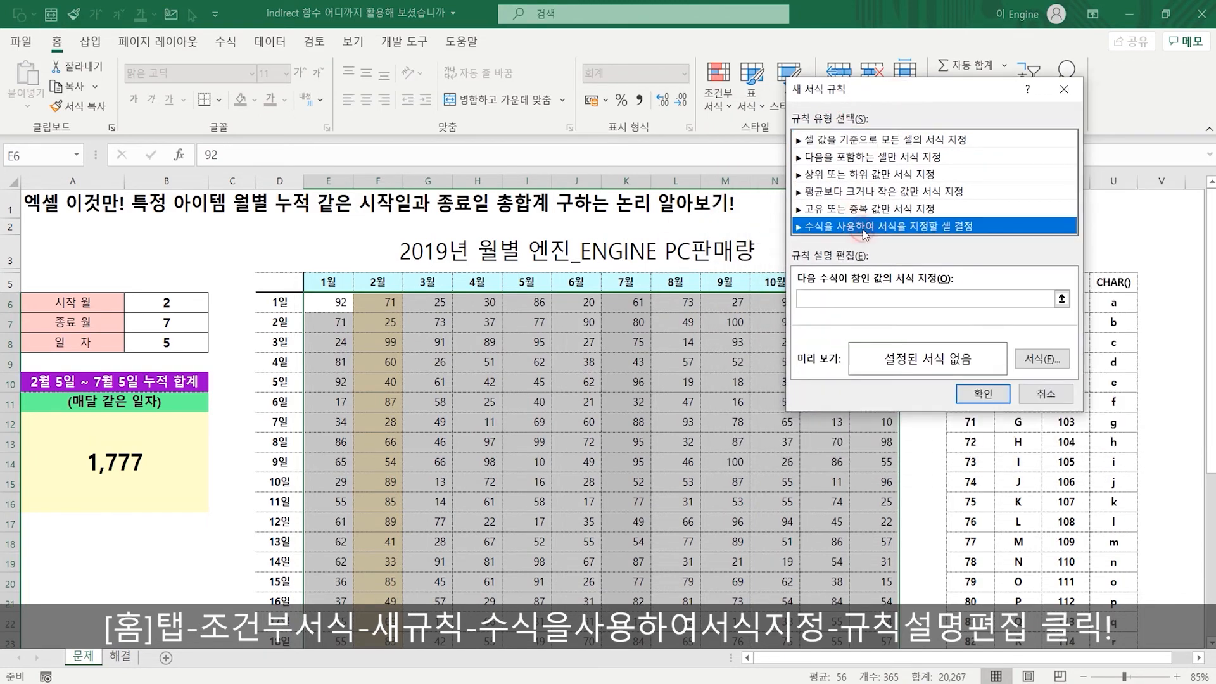
Enter =$B$8=$D6 as the rule formula to match the chosen day against the day labels in column D
click(864, 299)
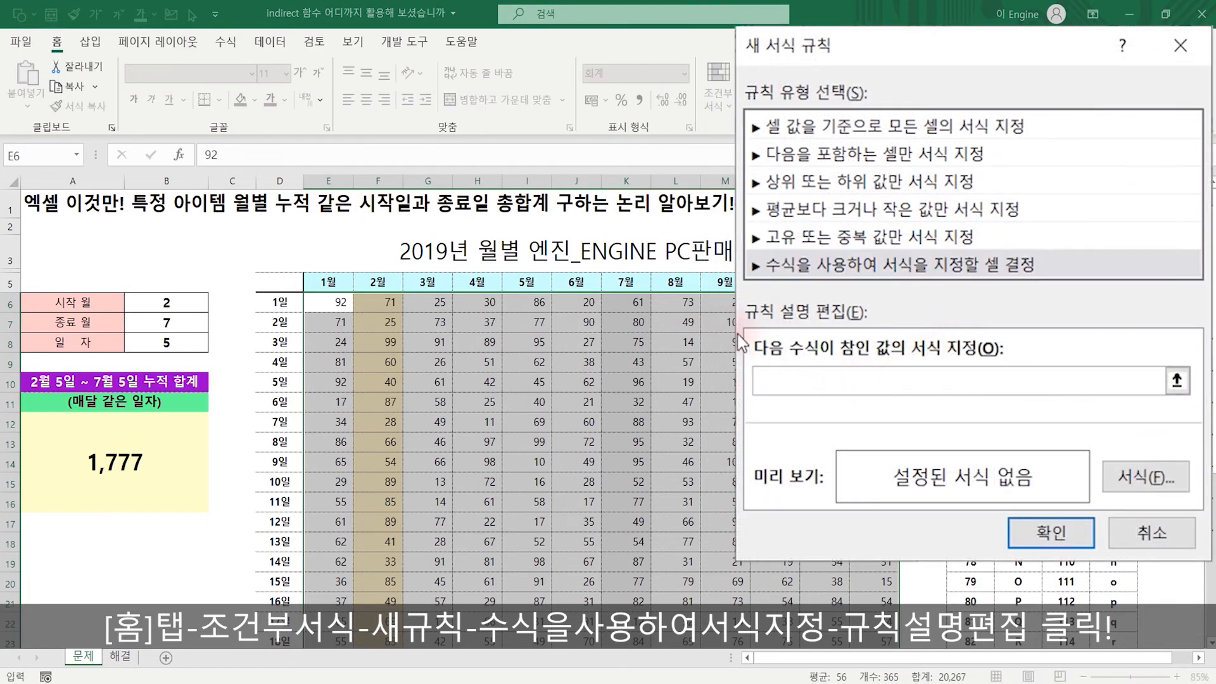
click(179, 350)
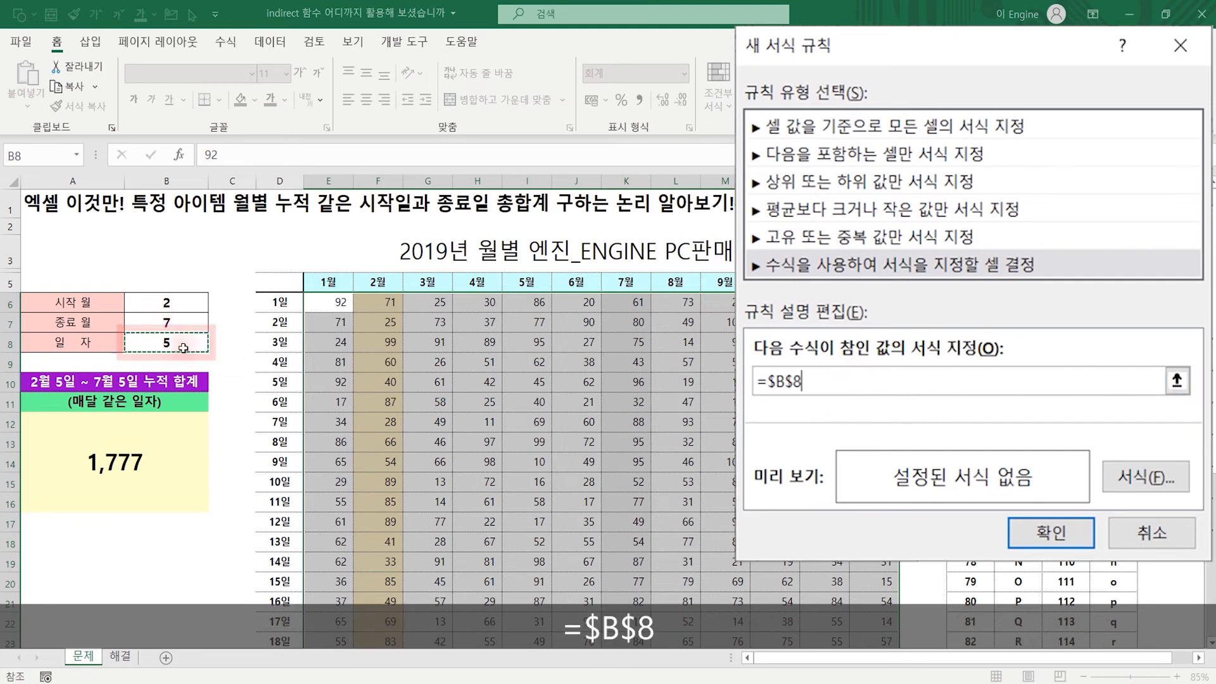
text(=)
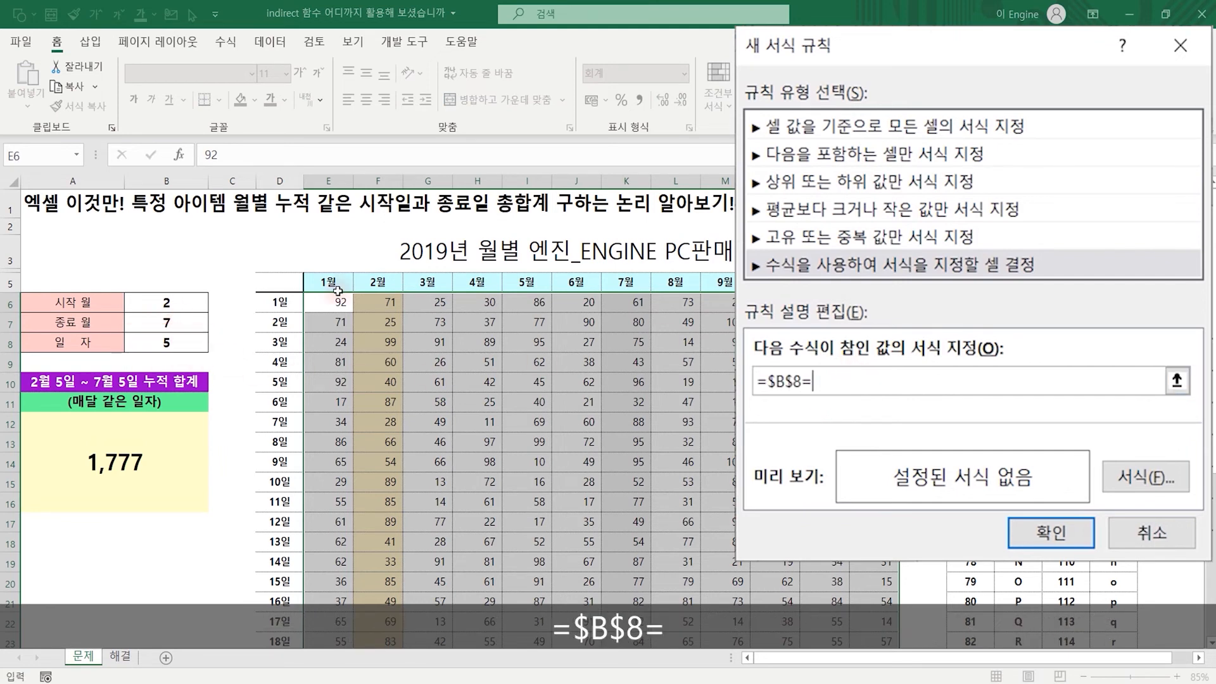
click(274, 304)
key(F4)
key(F4)
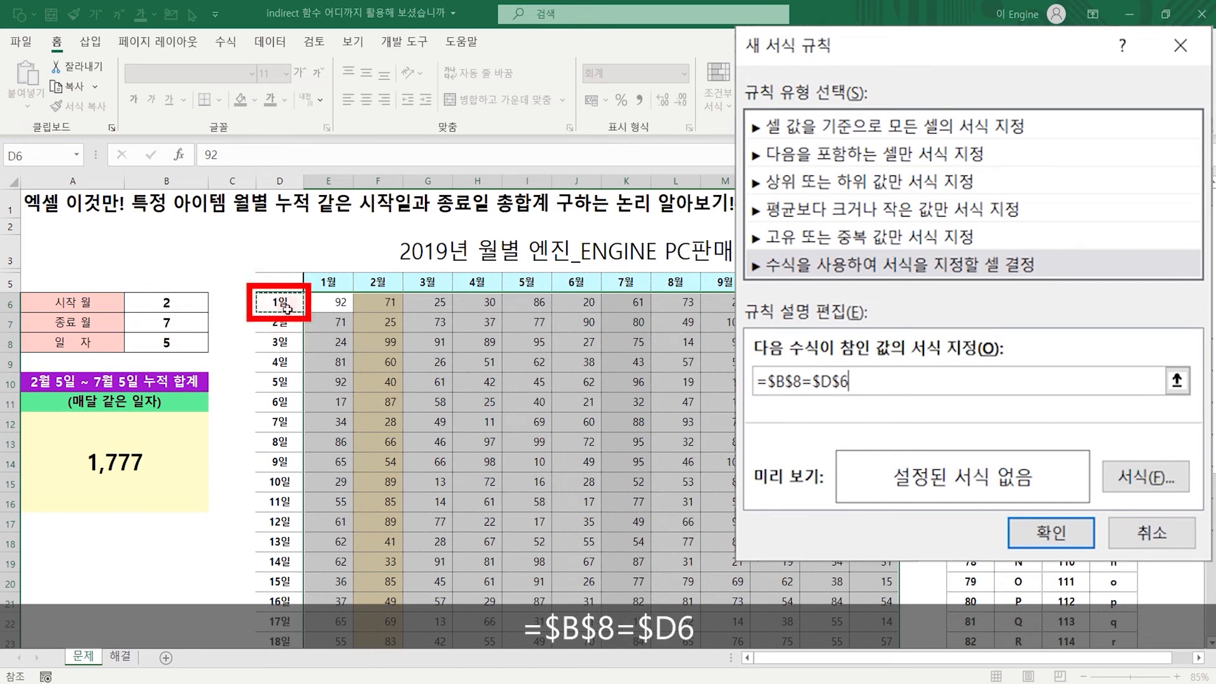
key(F4)
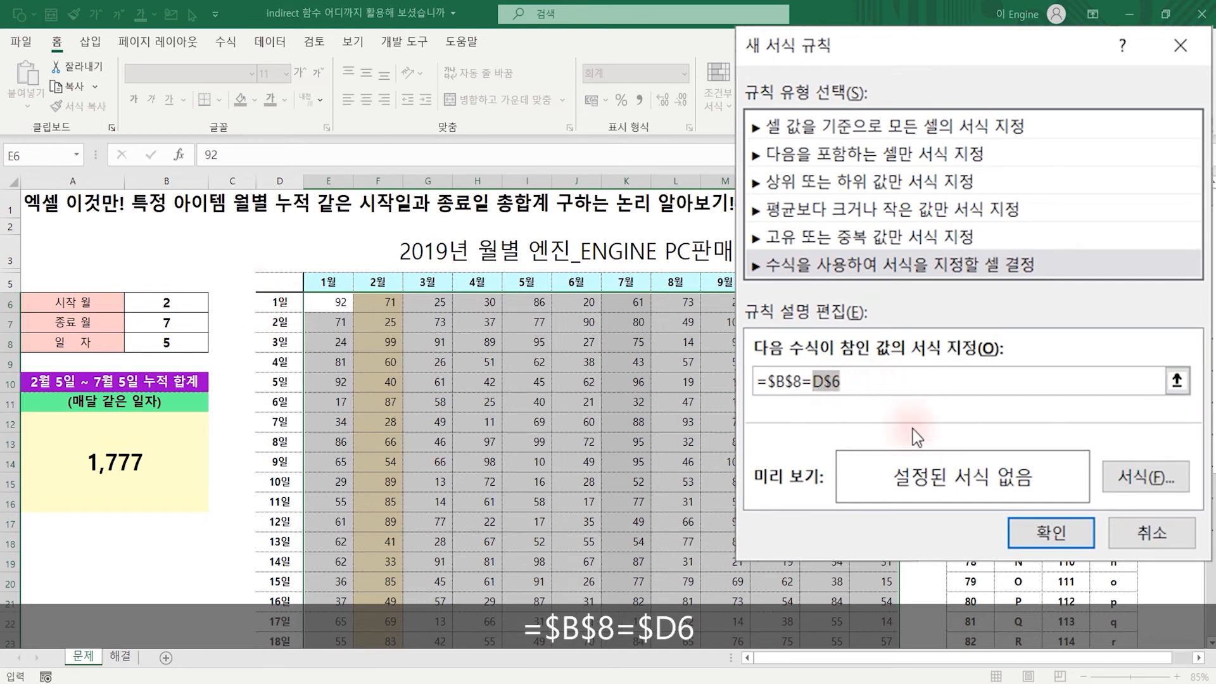
key(F4)
click(870, 381)
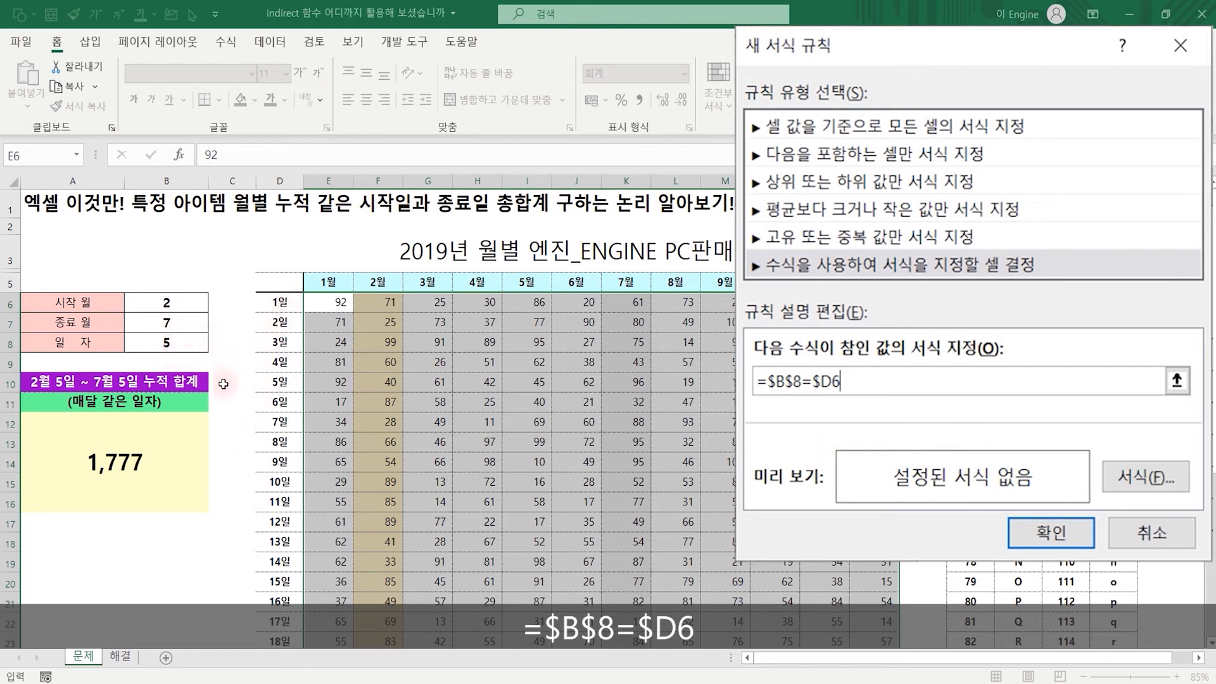
mouse_move(286, 391)
mouse_down()
mouse_move(267, 371)
mouse_move(290, 391)
mouse_up()
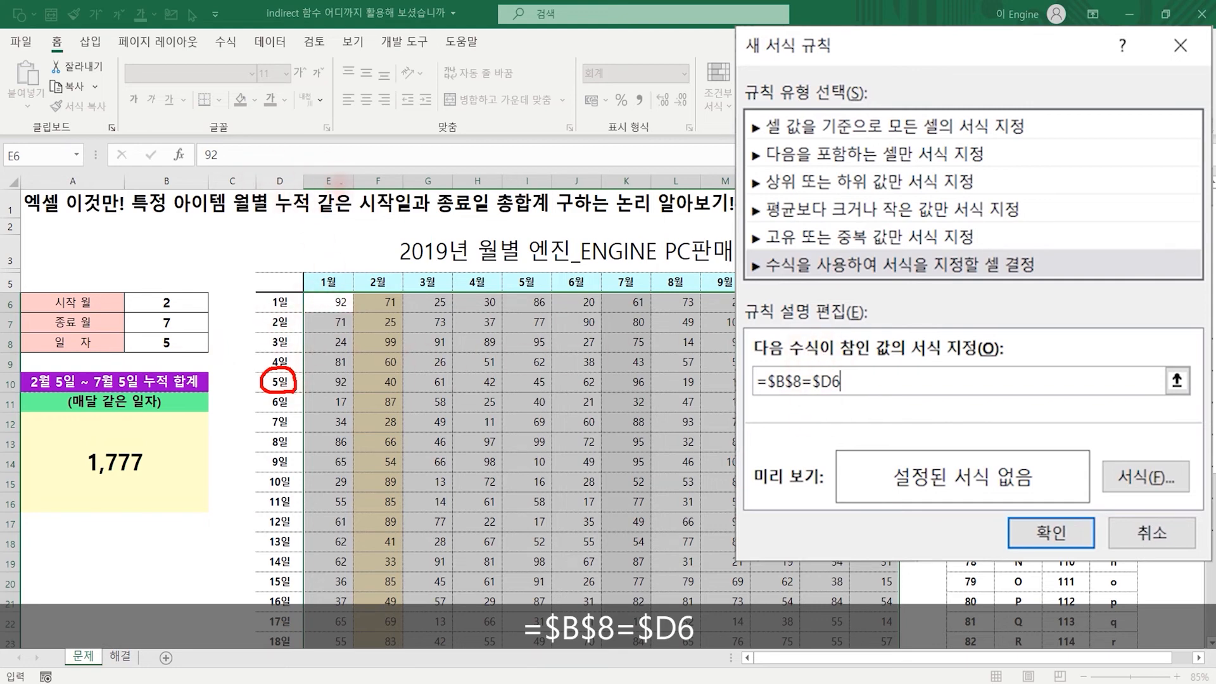
mouse_move(247, 269)
mouse_down()
mouse_move(272, 282)
mouse_move(309, 563)
mouse_move(299, 652)
mouse_up()
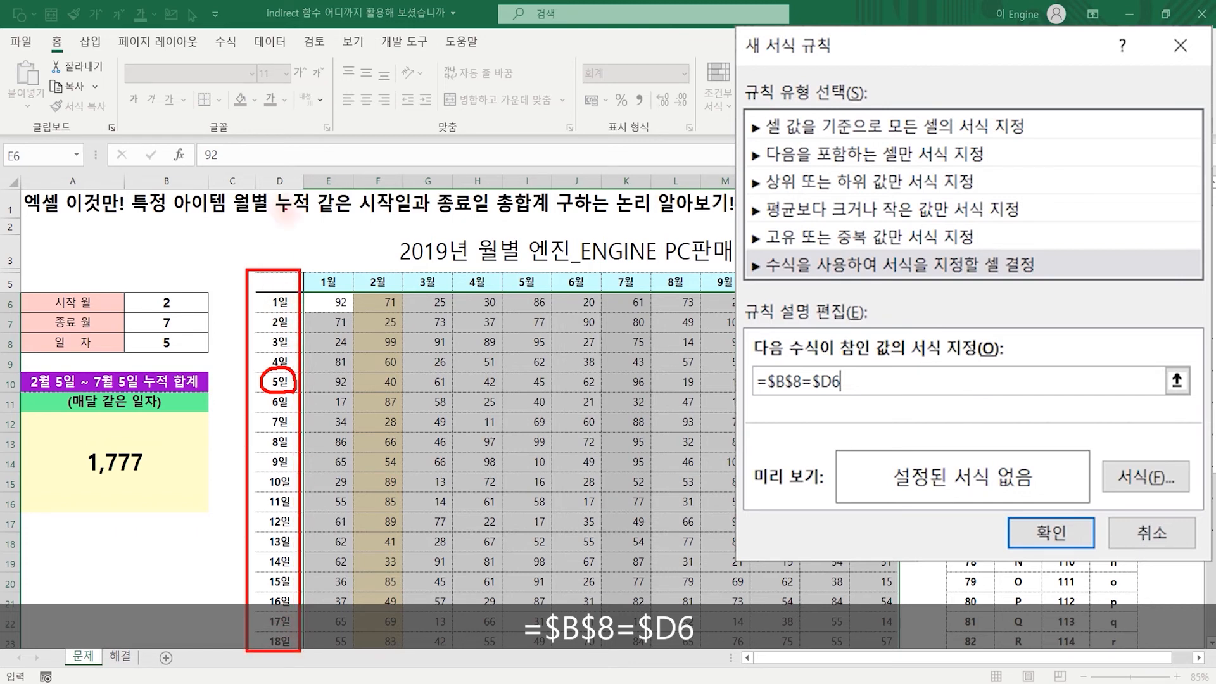
mouse_move(293, 200)
mouse_down()
mouse_move(267, 189)
mouse_move(298, 183)
mouse_up()
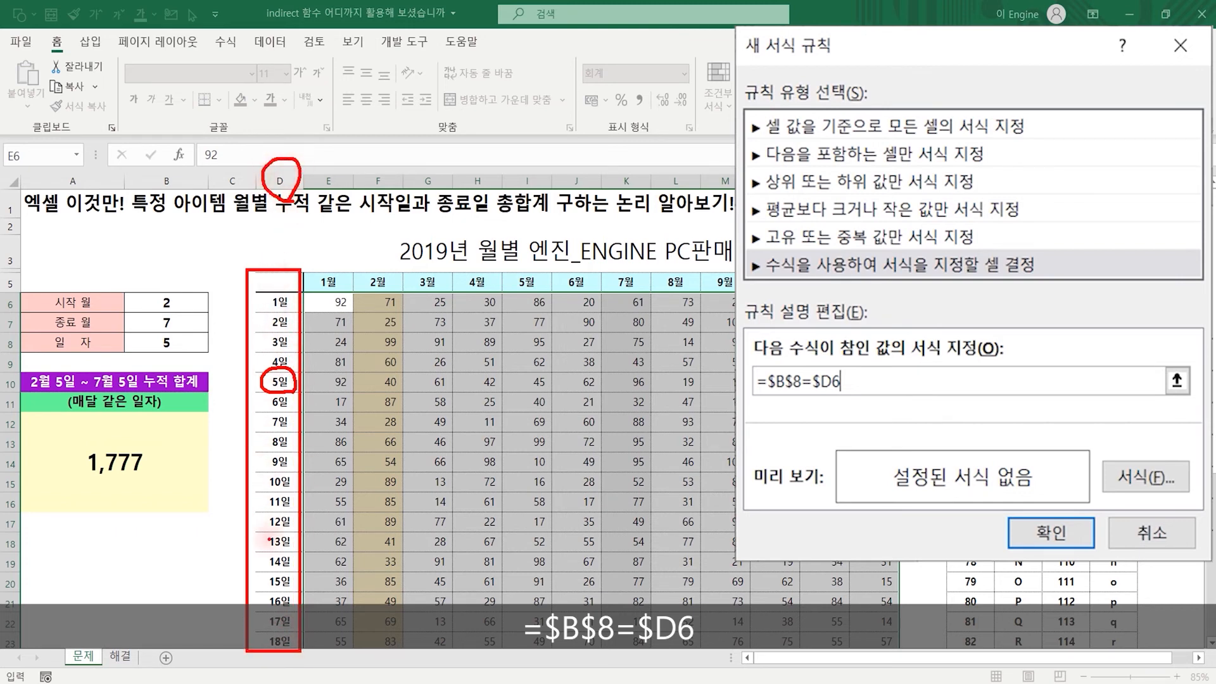
mouse_move(270, 305)
mouse_down()
mouse_move(275, 285)
mouse_move(260, 421)
mouse_move(263, 601)
mouse_up()
key(Escape)
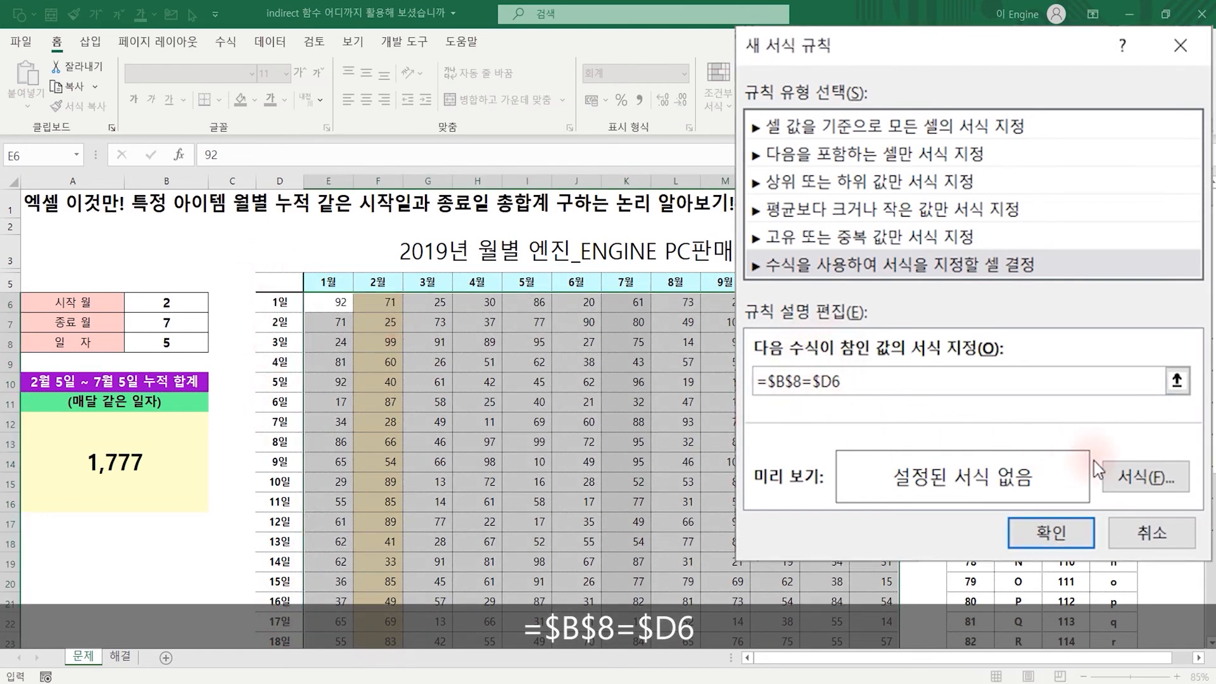
Give the day rule a light green fill, apply it and check the row for day 5
click(1148, 476)
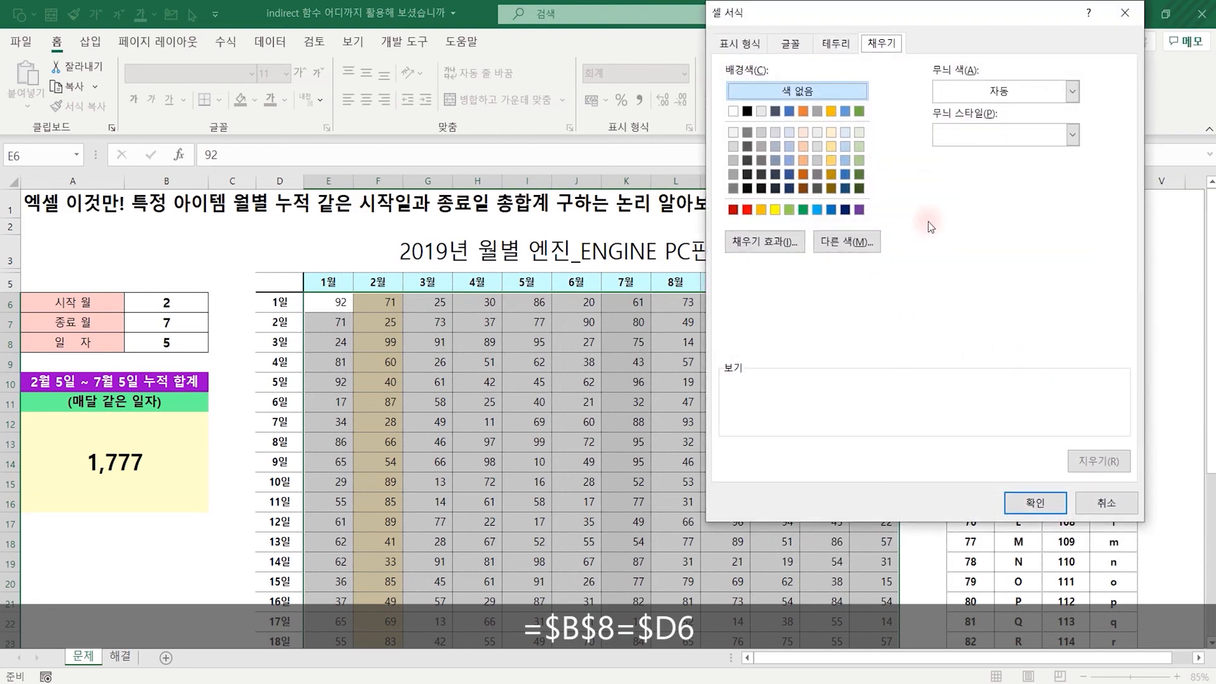
click(859, 132)
click(1035, 502)
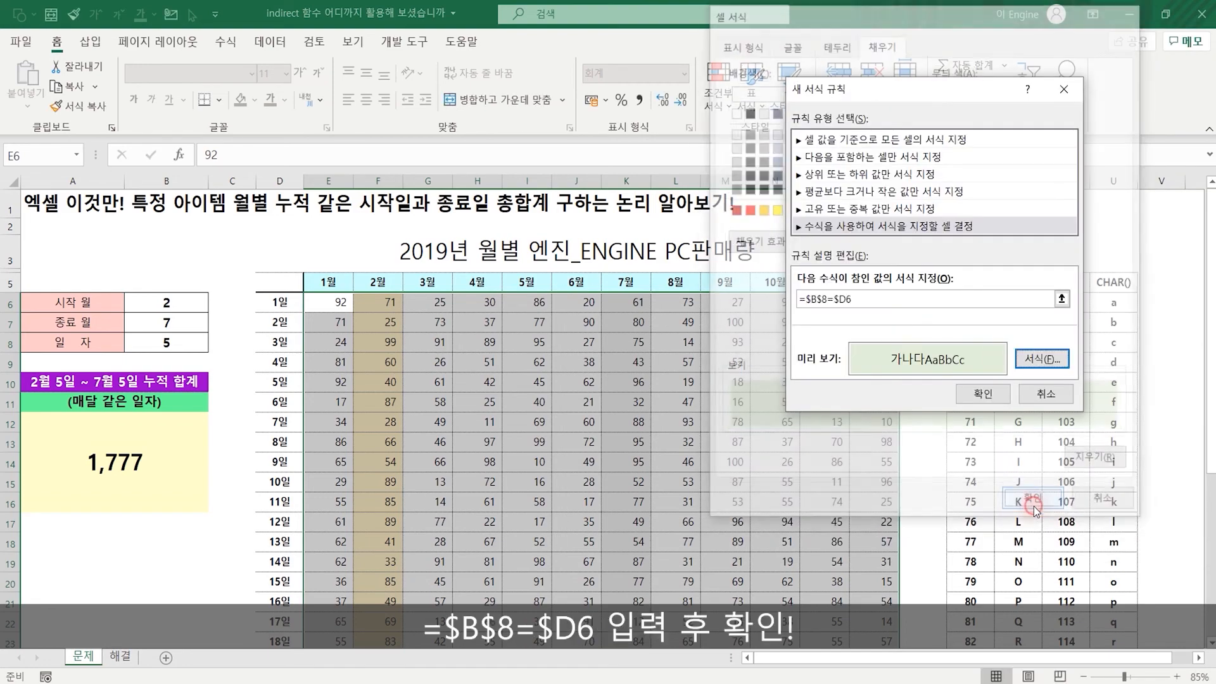
click(982, 393)
click(527, 441)
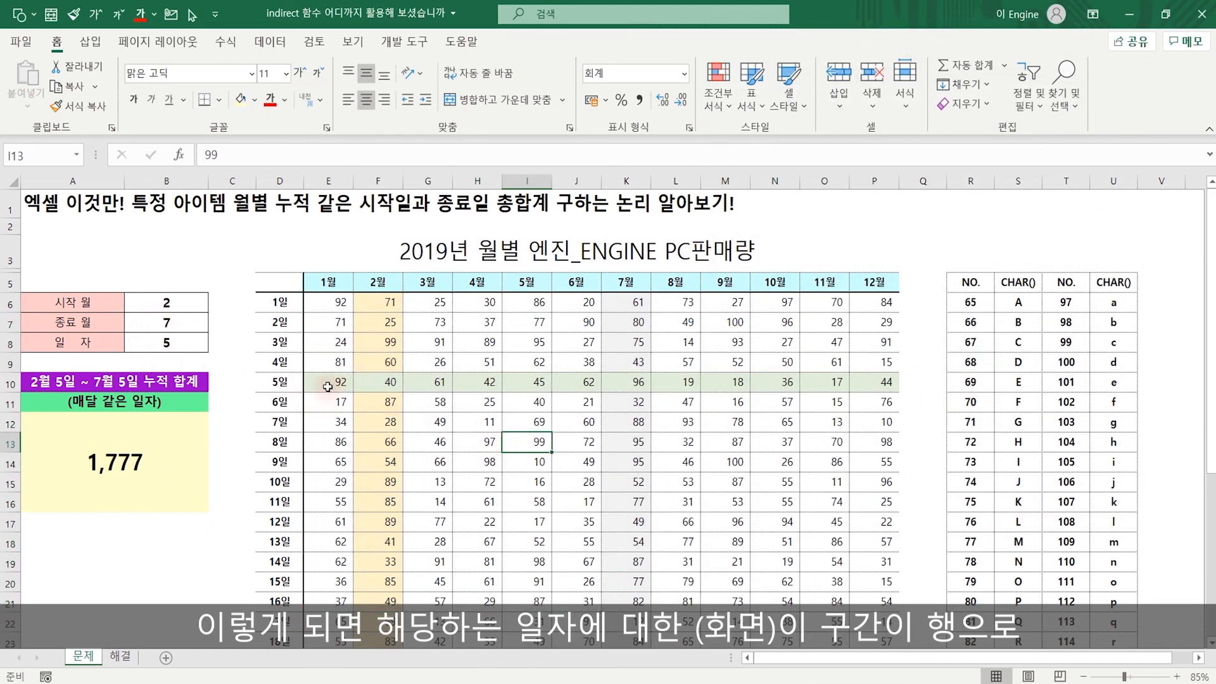
drag(331, 382, 742, 383)
click(676, 441)
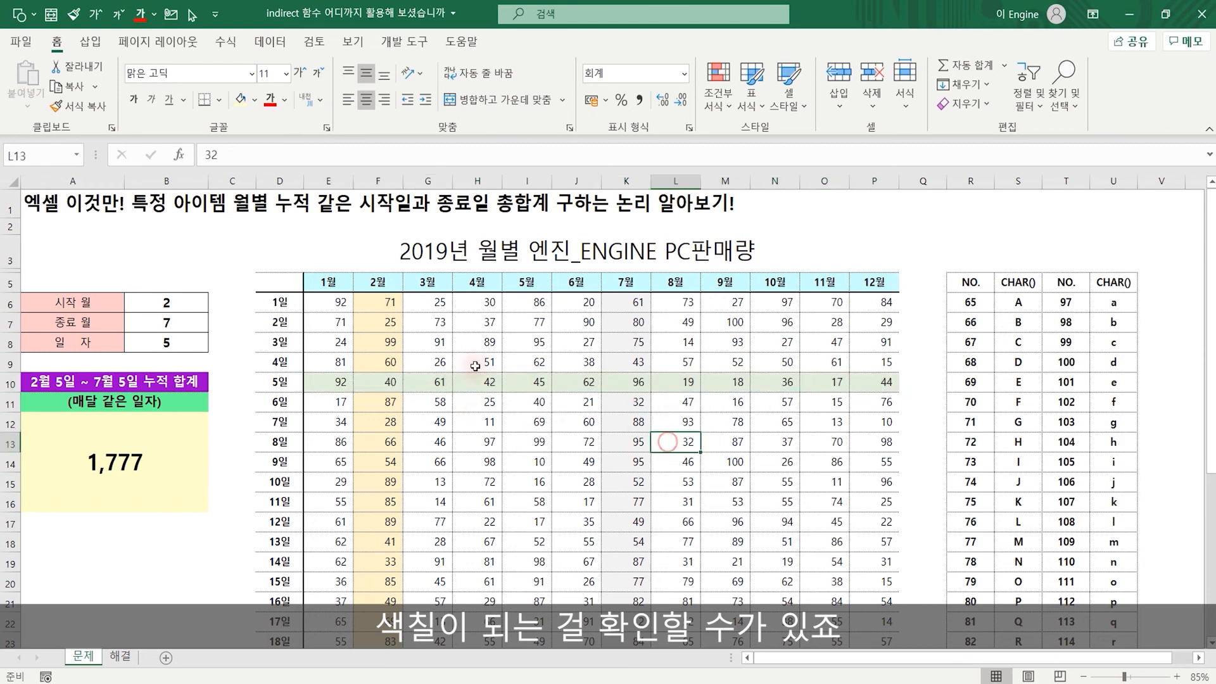
click(590, 518)
Set the start month in B6 to 1 and the end month in B7 to 6
click(167, 302)
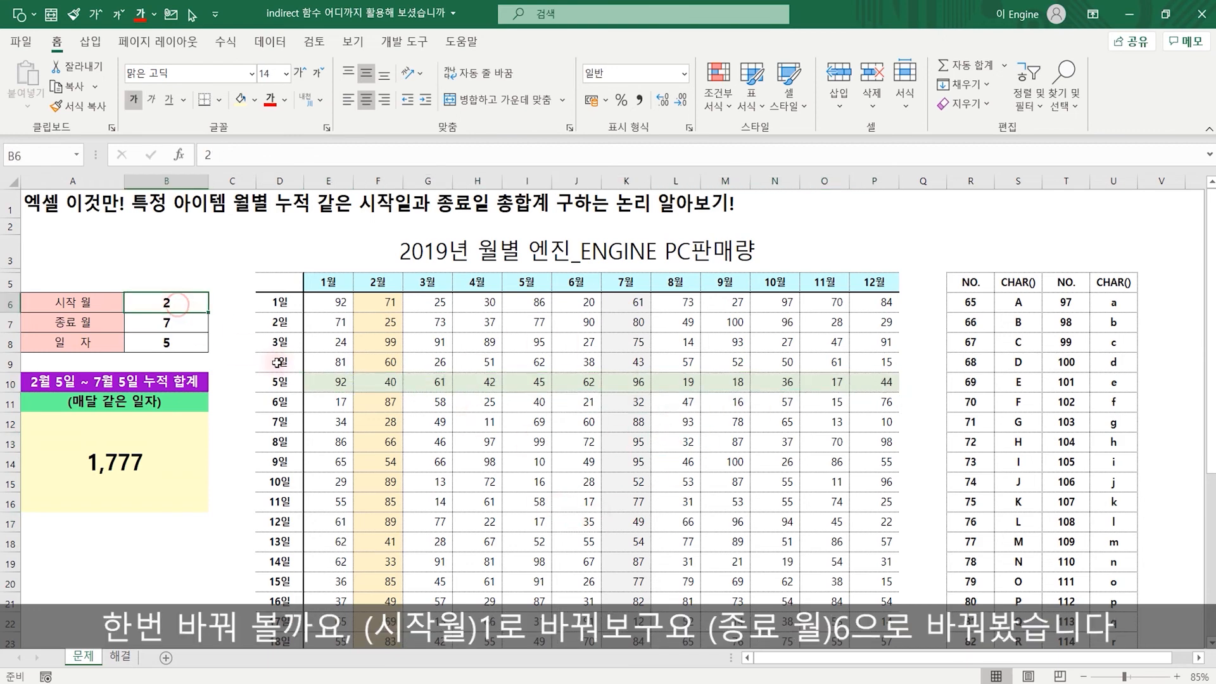
text(1)
key(Return)
text(6)
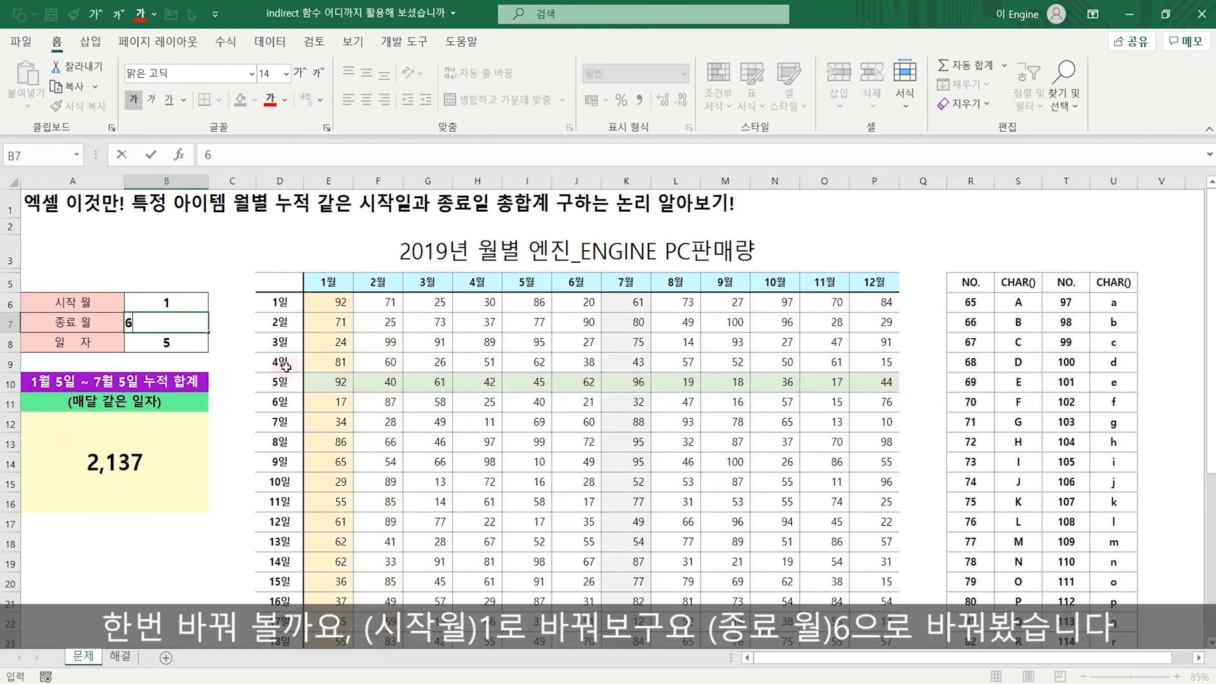
key(Return)
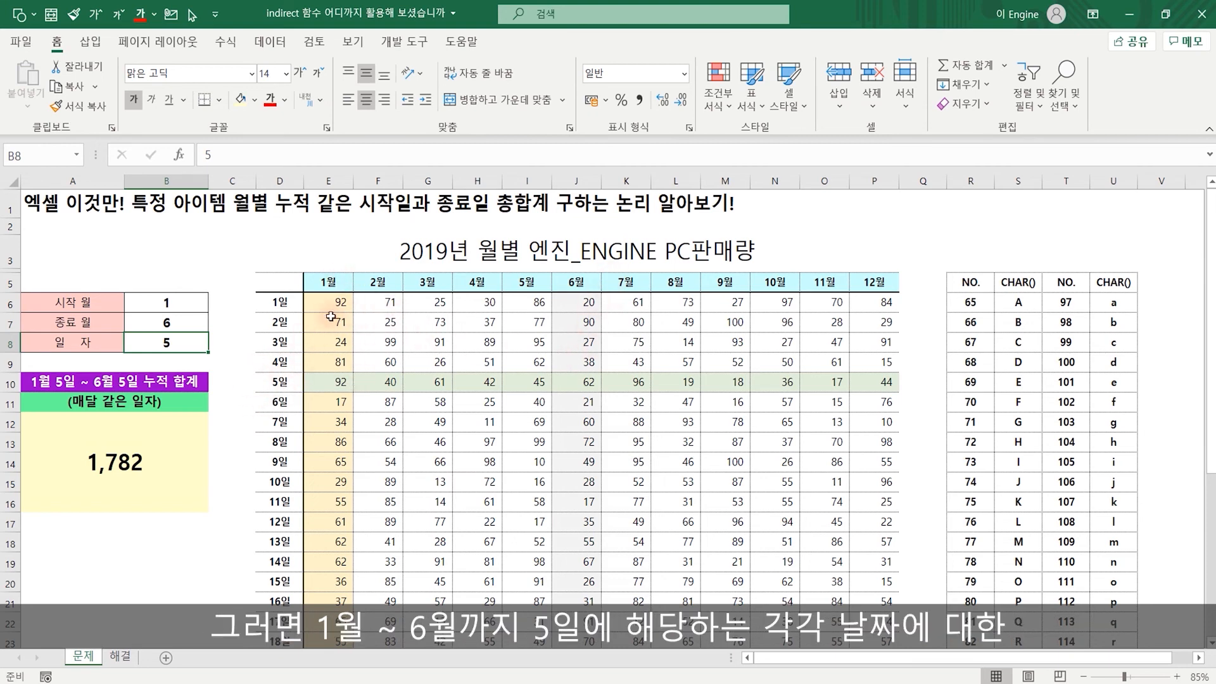
Select E6:J10 to compare its status bar sum with the cumulative total in A12, and clear the selection
drag(336, 302, 590, 389)
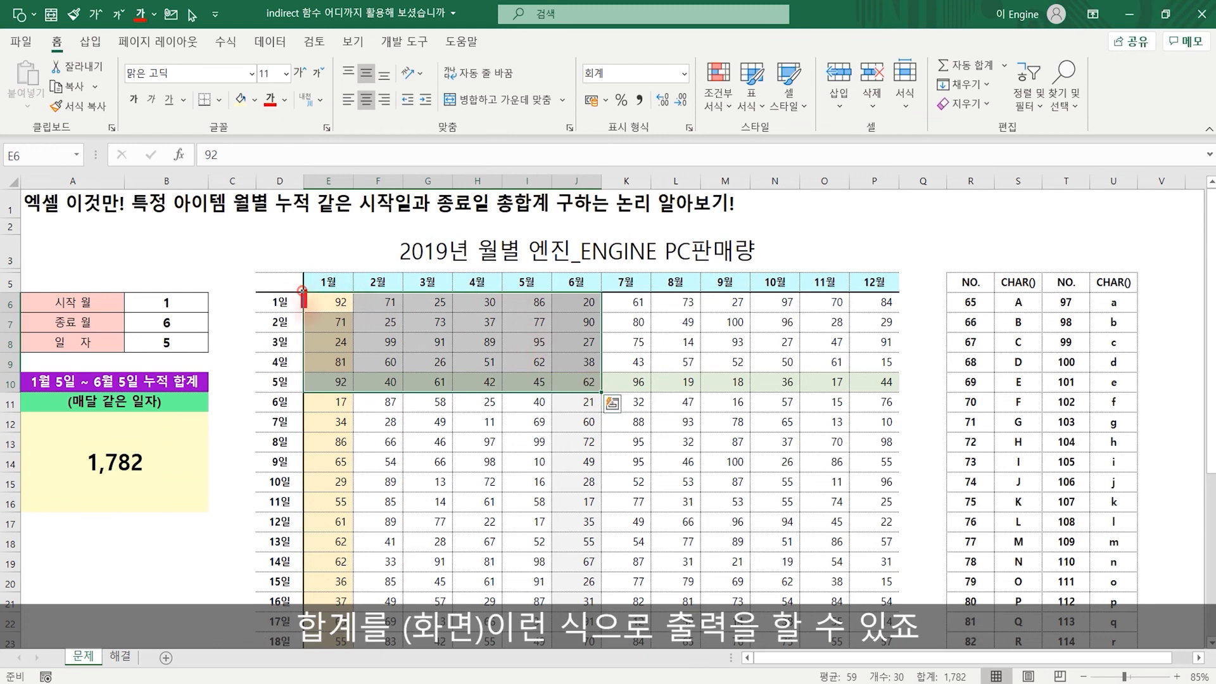
mouse_move(303, 295)
mouse_down()
mouse_move(577, 402)
mouse_move(599, 395)
mouse_up()
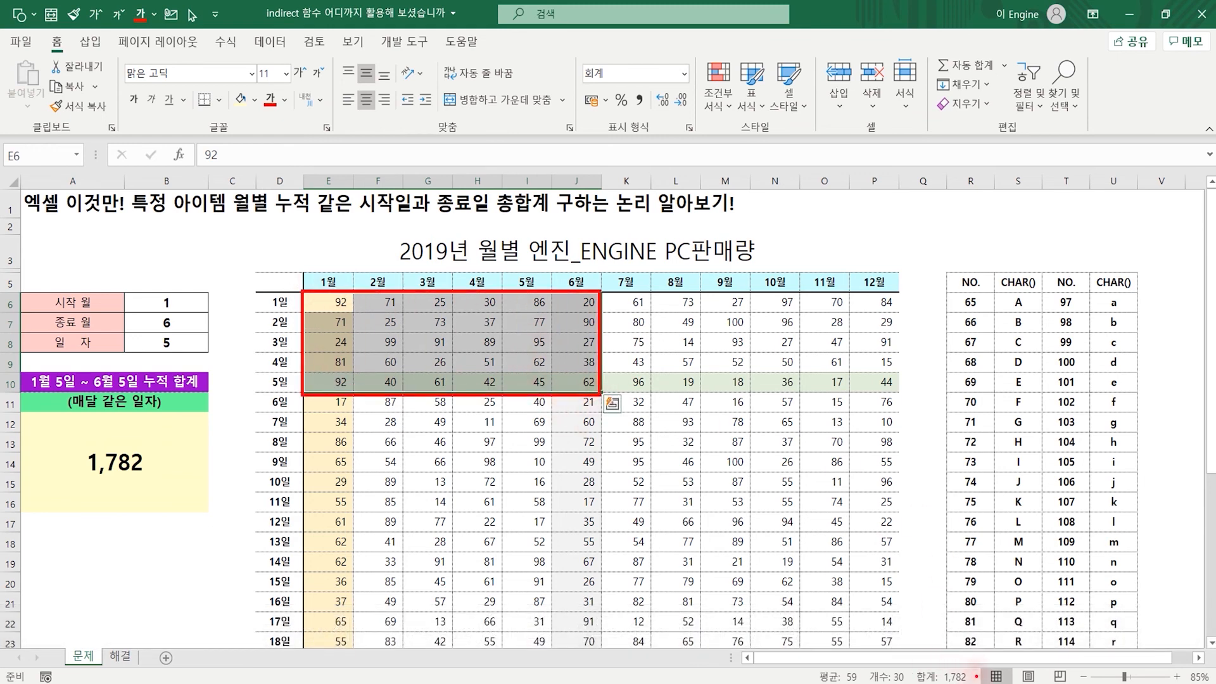
mouse_move(166, 485)
mouse_down()
mouse_move(85, 476)
mouse_move(162, 489)
mouse_up()
key(Escape)
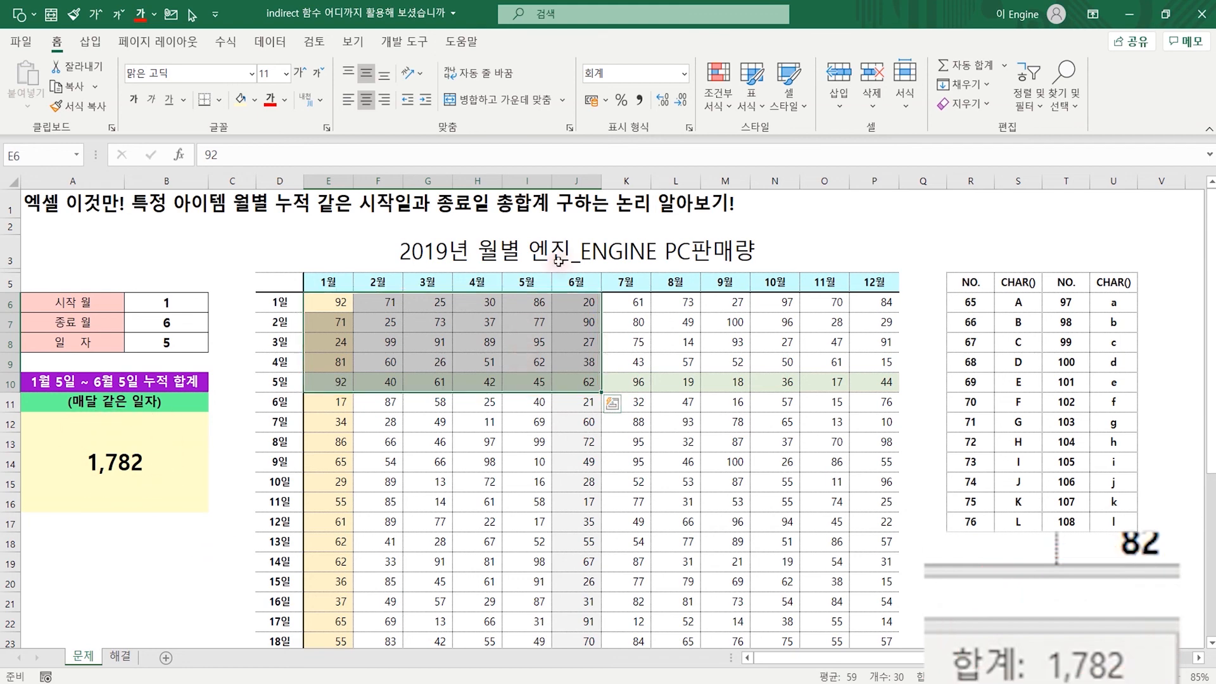
click(363, 462)
click(483, 406)
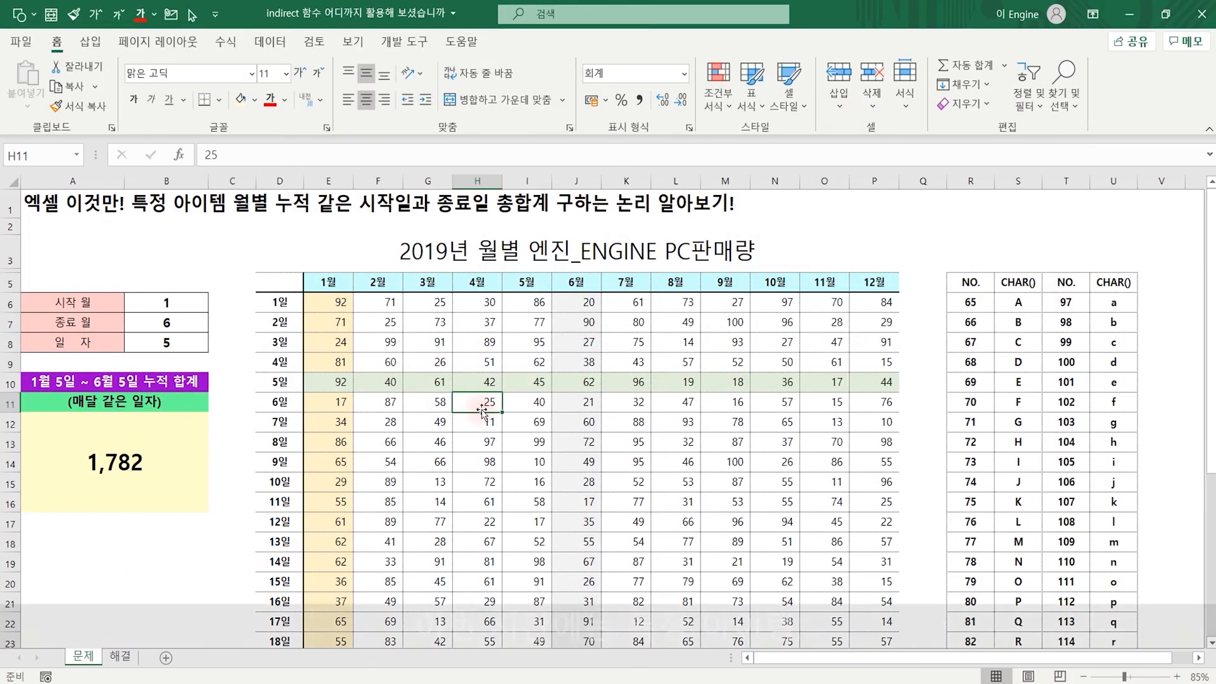